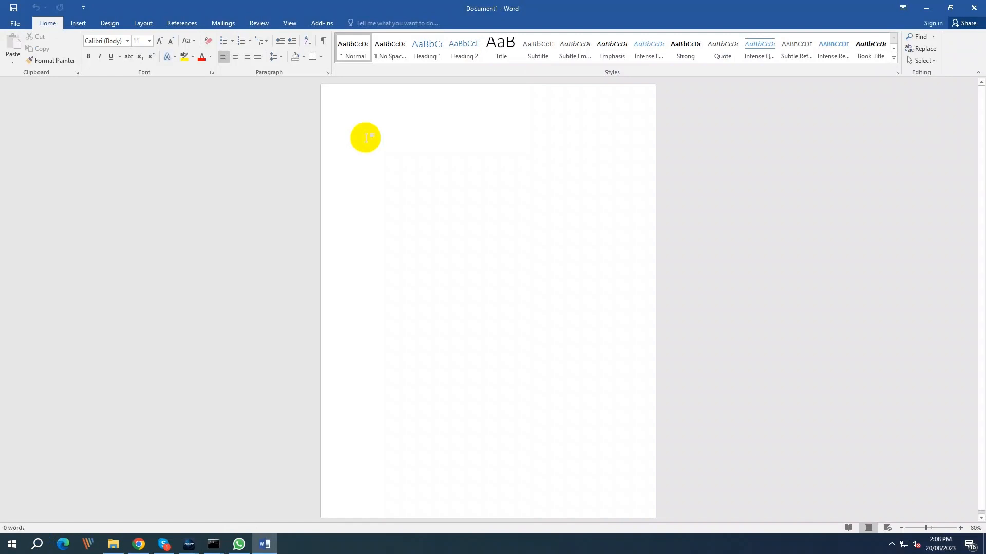
Change the blank document to a slightly narrower, taller paper size and apply narrow margins on all sides.
{"action": "left_click", "coordinate": [135, 24]}
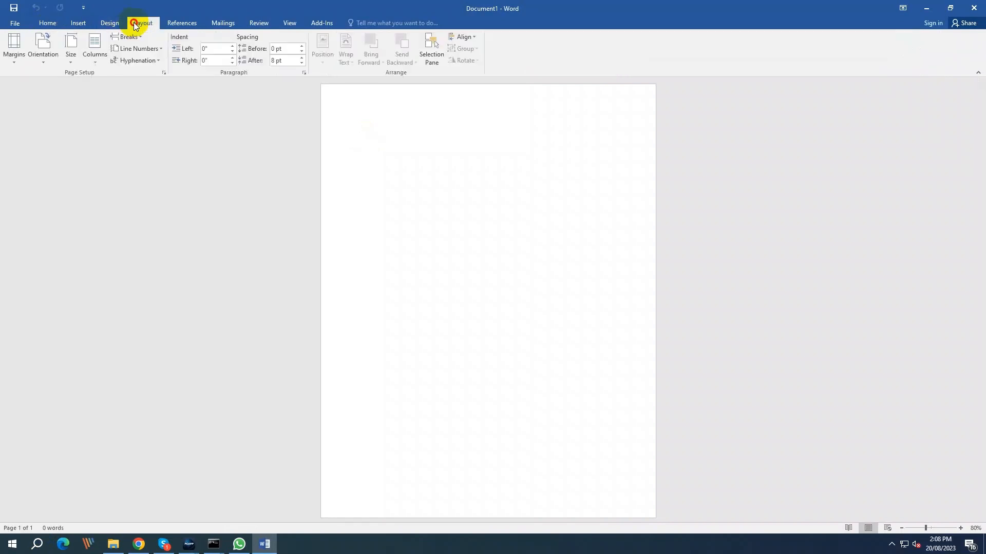
{"action": "left_click", "coordinate": [70, 63]}
{"action": "left_click", "coordinate": [77, 98]}
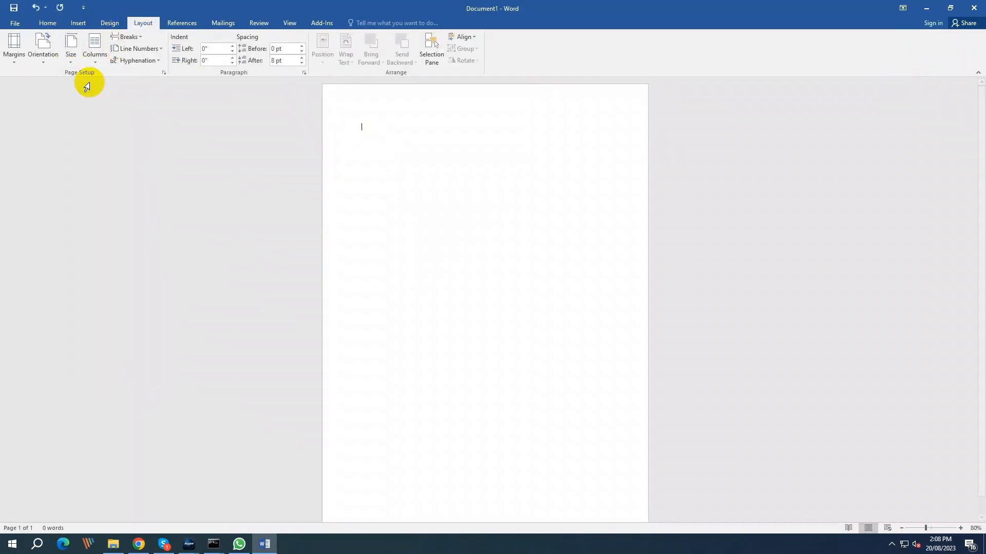
{"action": "left_click", "coordinate": [10, 61]}
{"action": "left_click", "coordinate": [35, 151]}
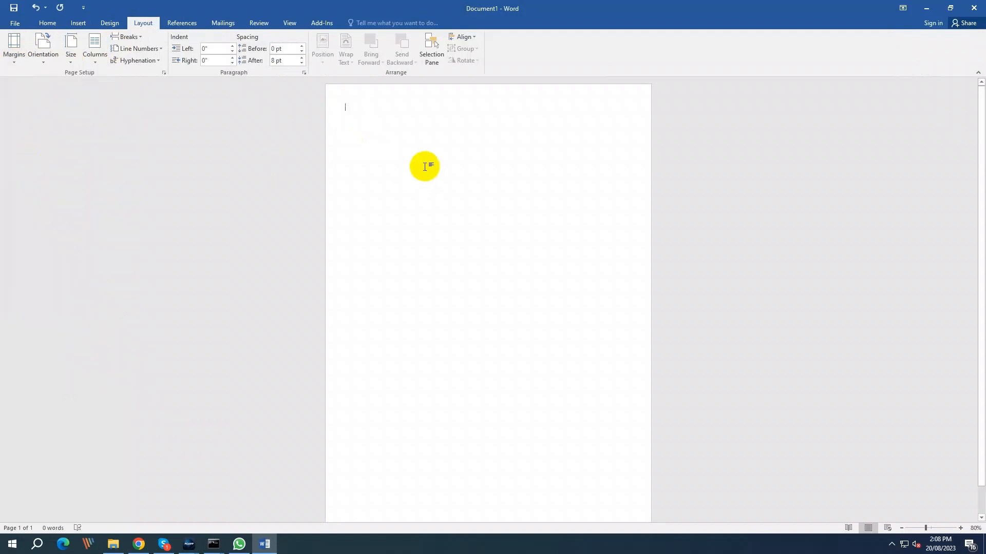
Draw a rectangle banner about 8.29" wide and 1.78" high across the full width of the page's upper edge.
{"action": "left_click", "coordinate": [78, 23]}
{"action": "left_click", "coordinate": [158, 58]}
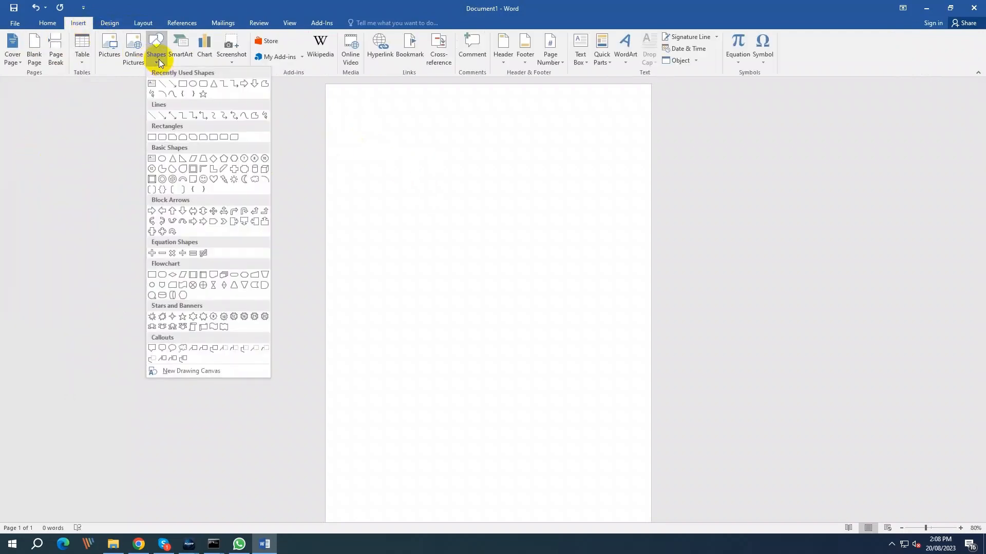
{"action": "left_click", "coordinate": [182, 84]}
{"action": "mouse_move", "coordinate": [326, 85]}
{"action": "left_mouse_down"}
{"action": "mouse_move", "coordinate": [454, 144]}
{"action": "mouse_move", "coordinate": [652, 155]}
{"action": "left_mouse_up"}
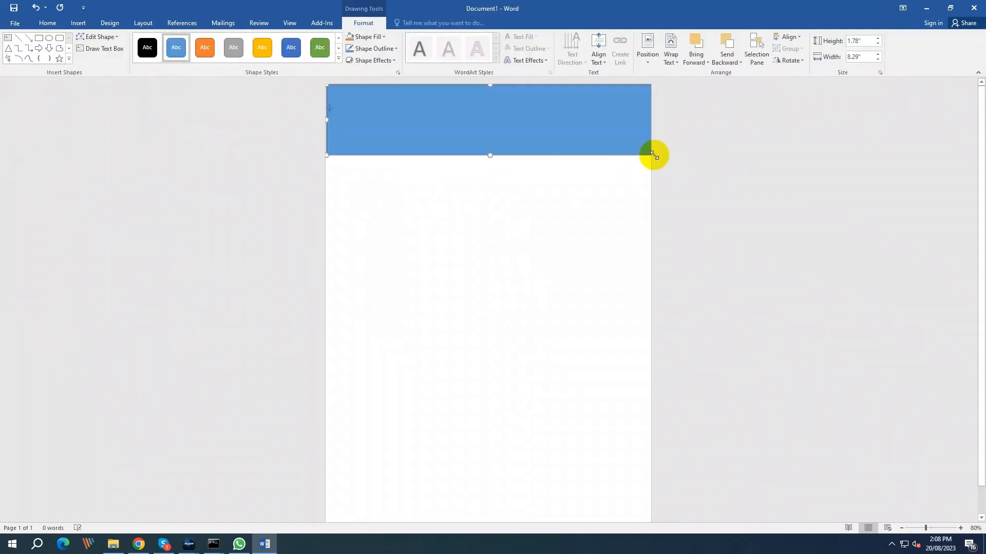
Fill the banner rectangle with dark blue and remove its outline.
{"action": "left_click", "coordinate": [384, 37]}
{"action": "left_click", "coordinate": [419, 87]}
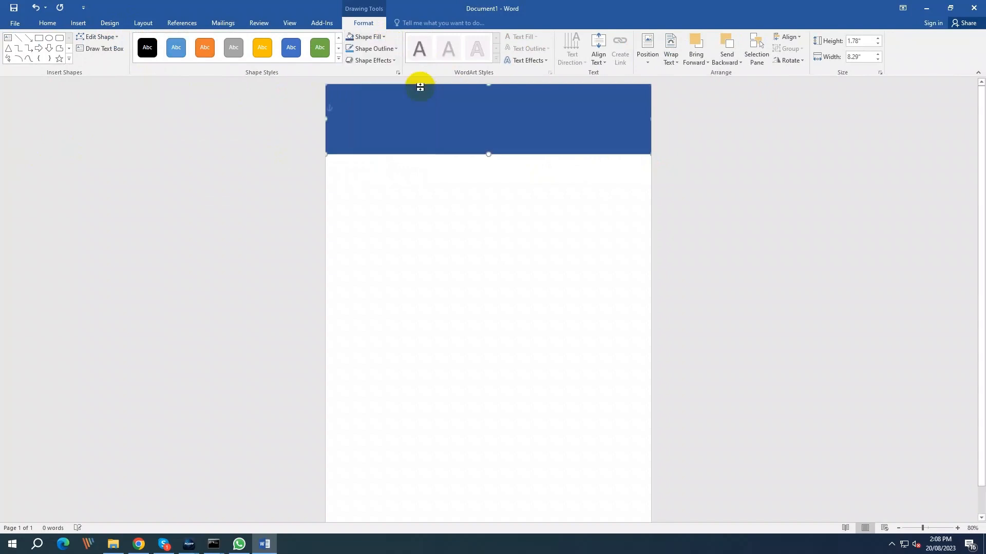
{"action": "left_click", "coordinate": [397, 48]}
{"action": "left_click", "coordinate": [390, 137]}
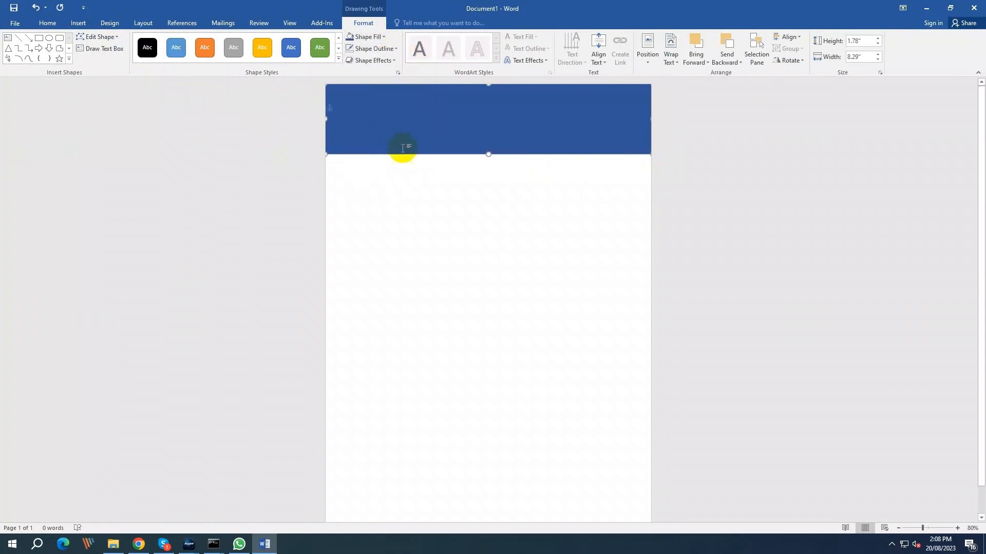
{"action": "left_click", "coordinate": [404, 159]}
Draw a thin vertical rectangle about 1.73" high and 0.09" wide near the middle of the blue banner as a divider.
{"action": "left_click", "coordinate": [78, 22]}
{"action": "left_click", "coordinate": [156, 48]}
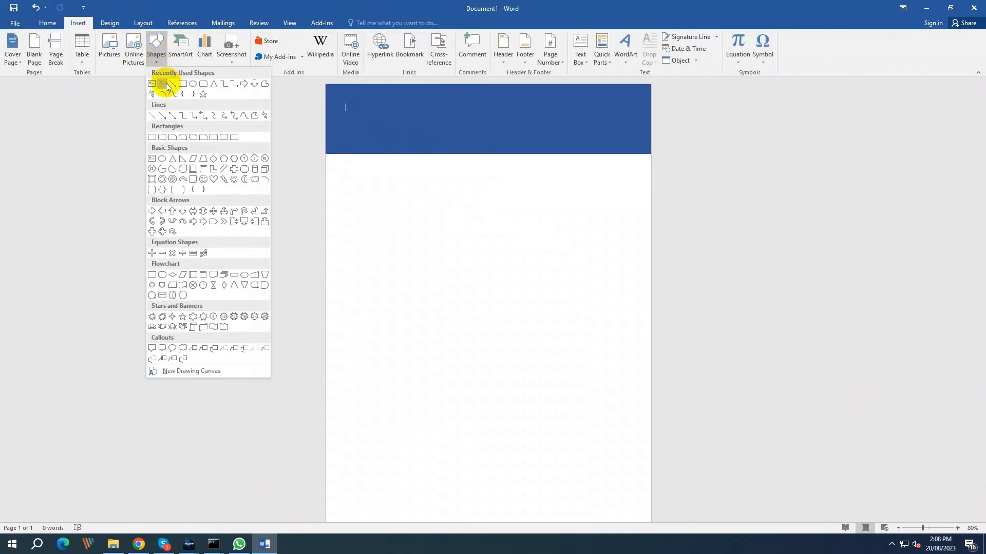
{"action": "left_click", "coordinate": [241, 91]}
{"action": "left_click_drag", "start_coordinate": [496, 87], "coordinate": [501, 137]}
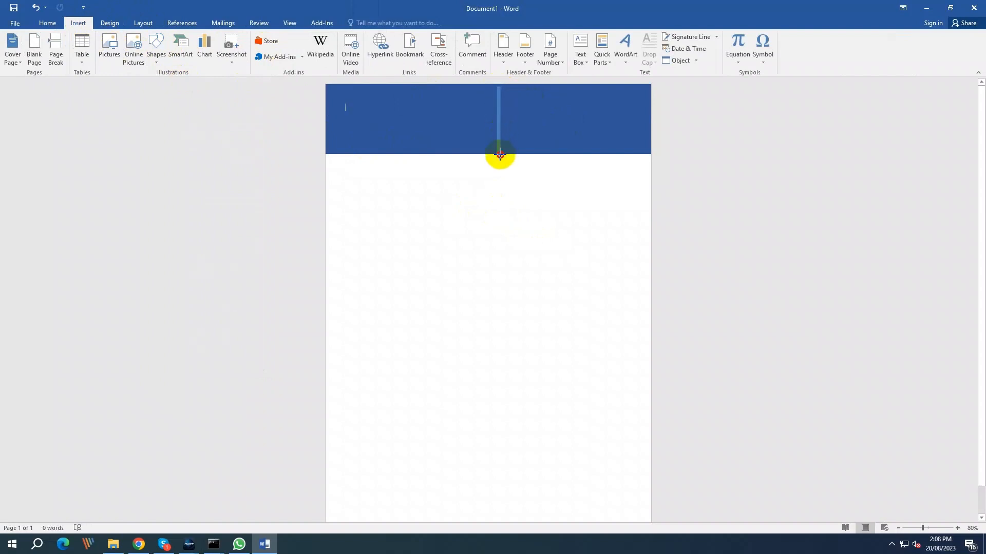
{"action": "left_click_drag", "start_coordinate": [499, 154], "coordinate": [499, 154]}
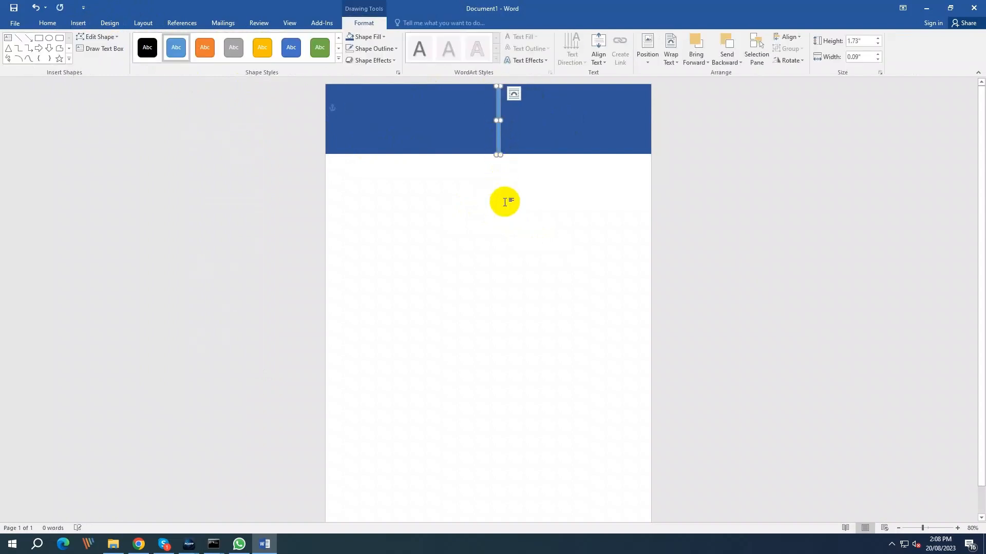
Fill the thin vertical divider in the banner with white.
{"action": "left_click", "coordinate": [383, 37]}
{"action": "left_click", "coordinate": [349, 61]}
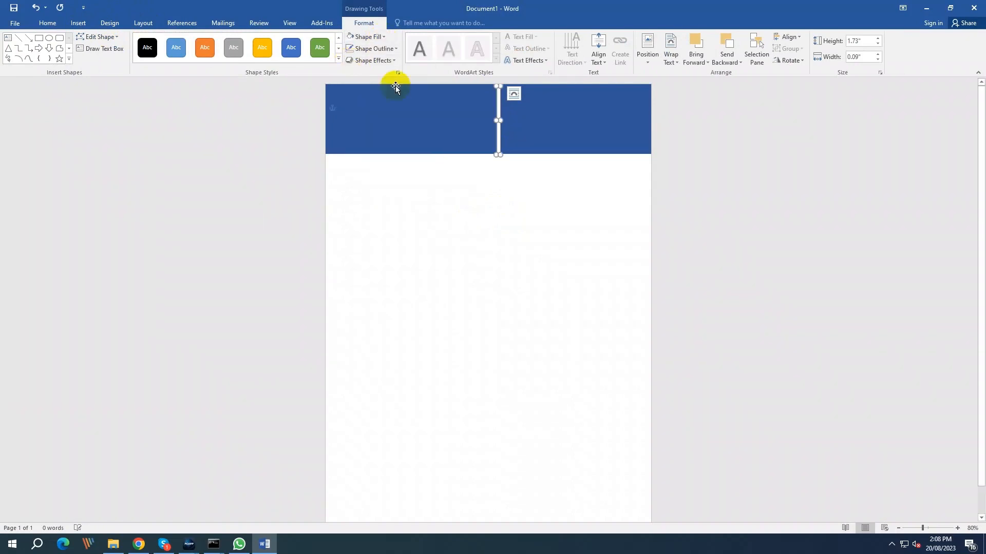
{"action": "left_click", "coordinate": [517, 200]}
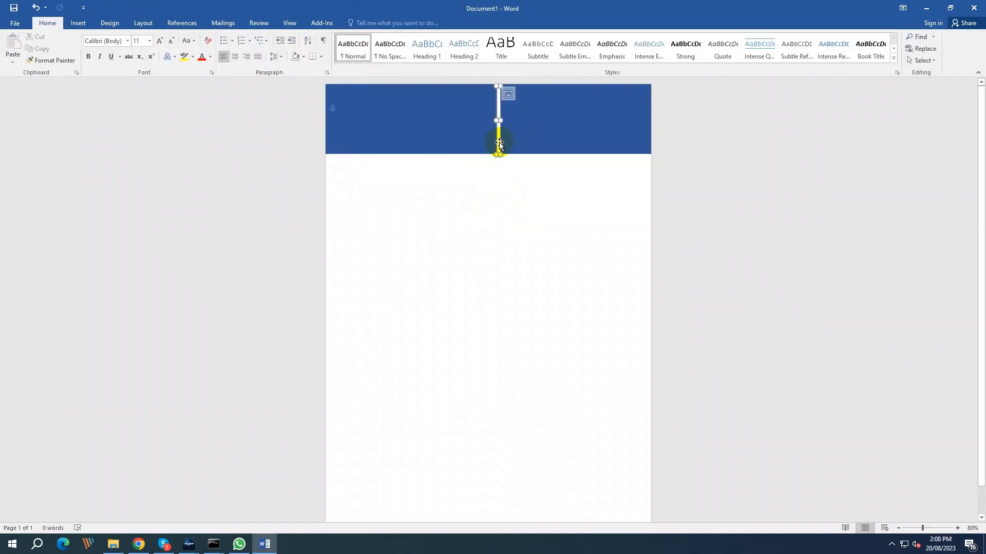
Shrink the white divider to about 1.53" high and 0.05" wide and move it right of the banner's centre.
{"action": "left_click", "coordinate": [500, 145]}
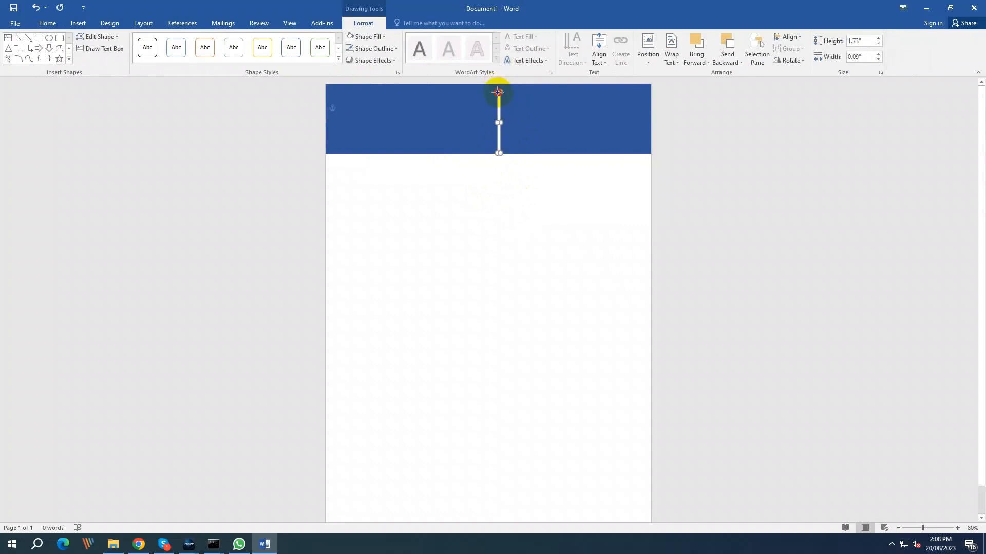
{"action": "left_click", "coordinate": [521, 214]}
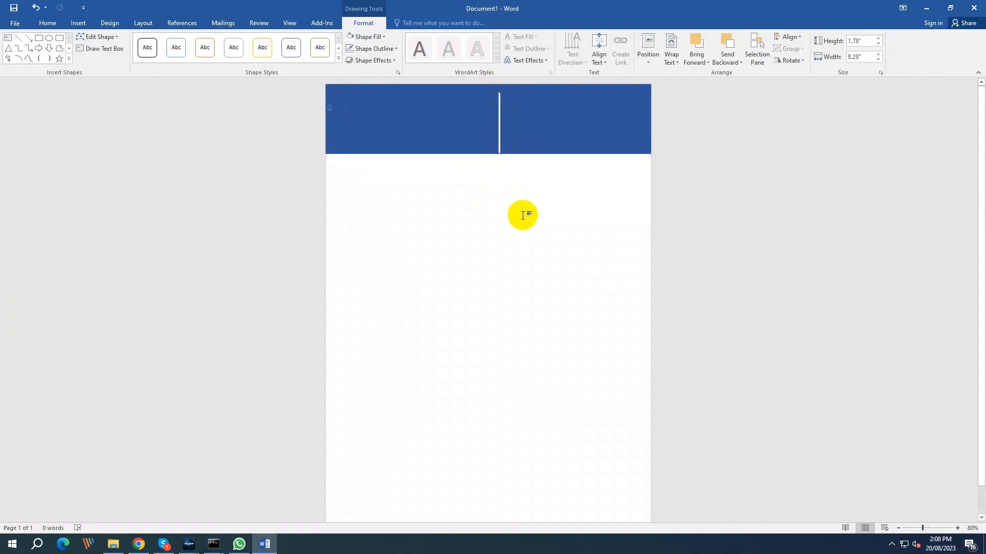
{"action": "left_click", "coordinate": [499, 130]}
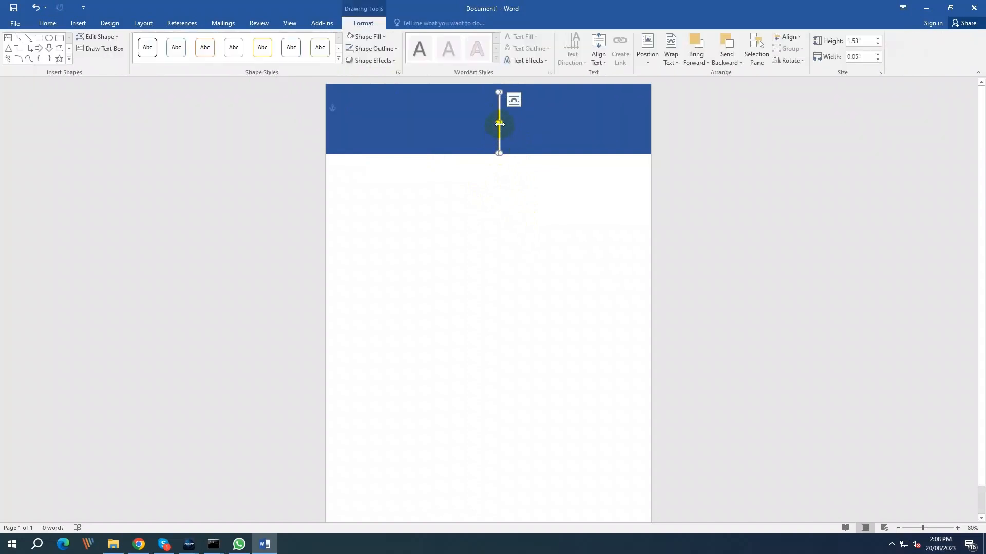
{"action": "left_click_drag", "start_coordinate": [498, 126], "coordinate": [501, 123]}
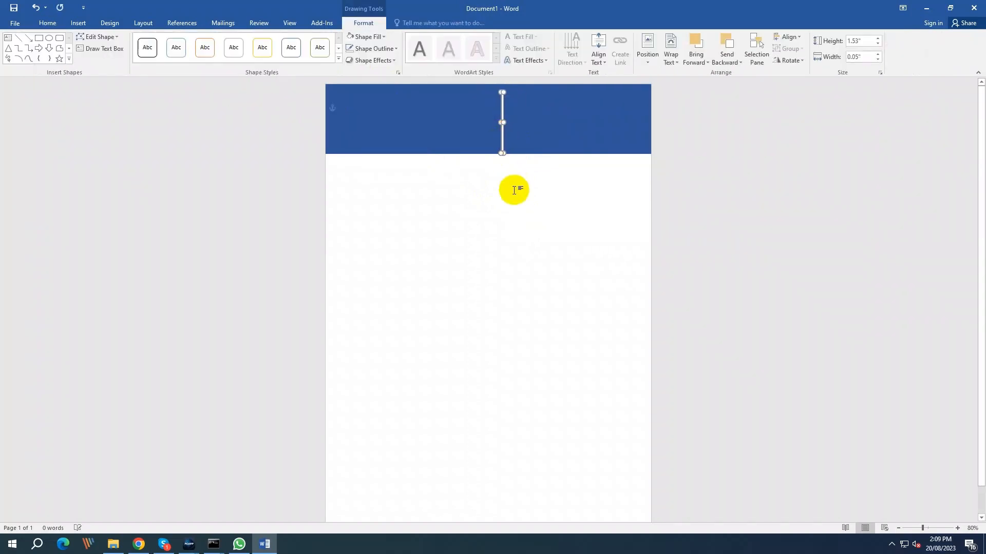
{"action": "left_click", "coordinate": [524, 241]}
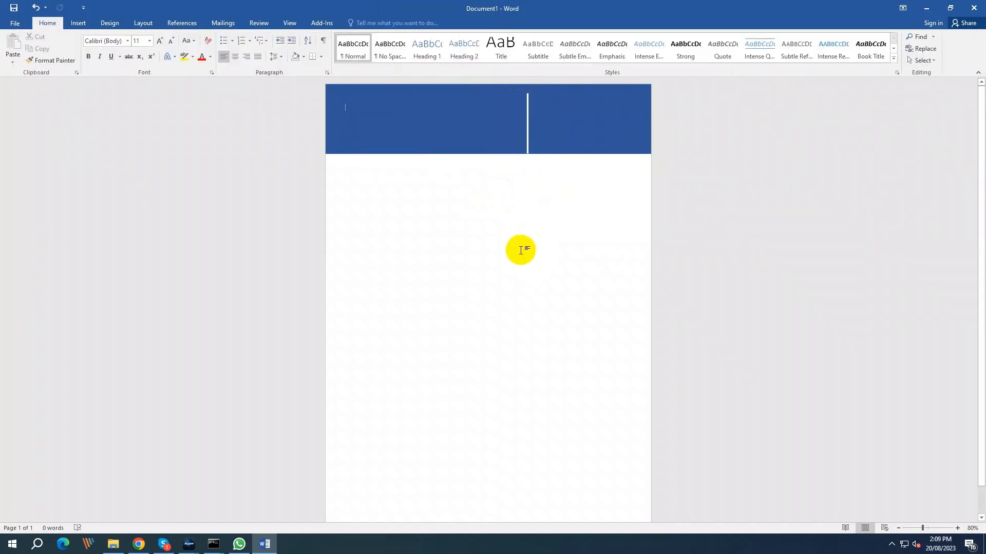
{"action": "left_click", "coordinate": [528, 143]}
{"action": "left_click_drag", "start_coordinate": [527, 119], "coordinate": [522, 121]}
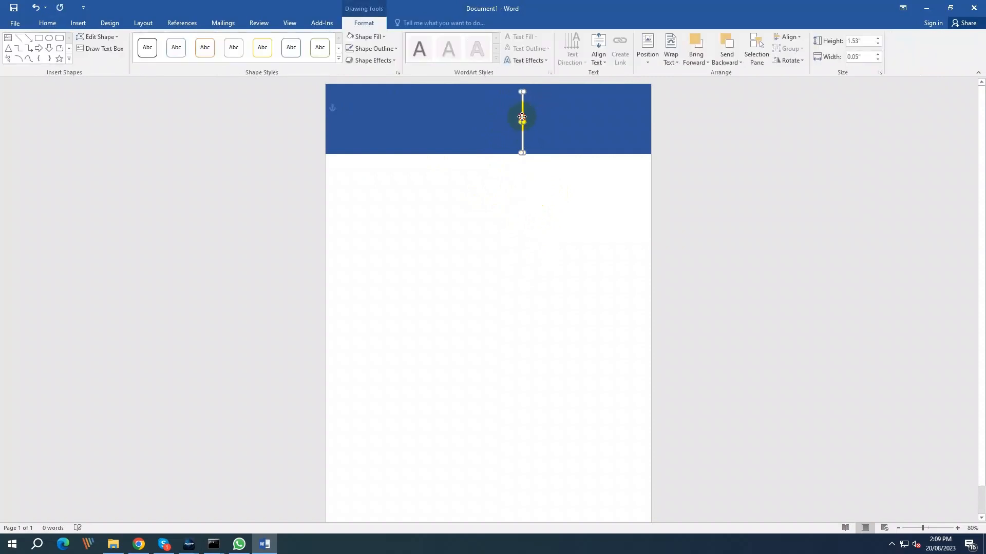
{"action": "left_click", "coordinate": [535, 205]}
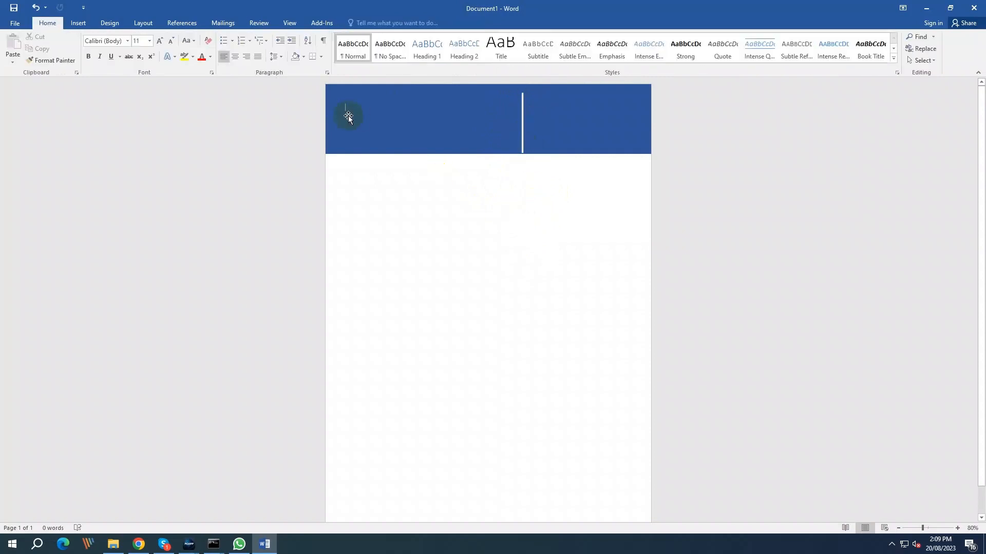
Draw a text box about 3" wide and 1.7" high in the banner area to the right of the divider.
{"action": "left_click", "coordinate": [78, 22]}
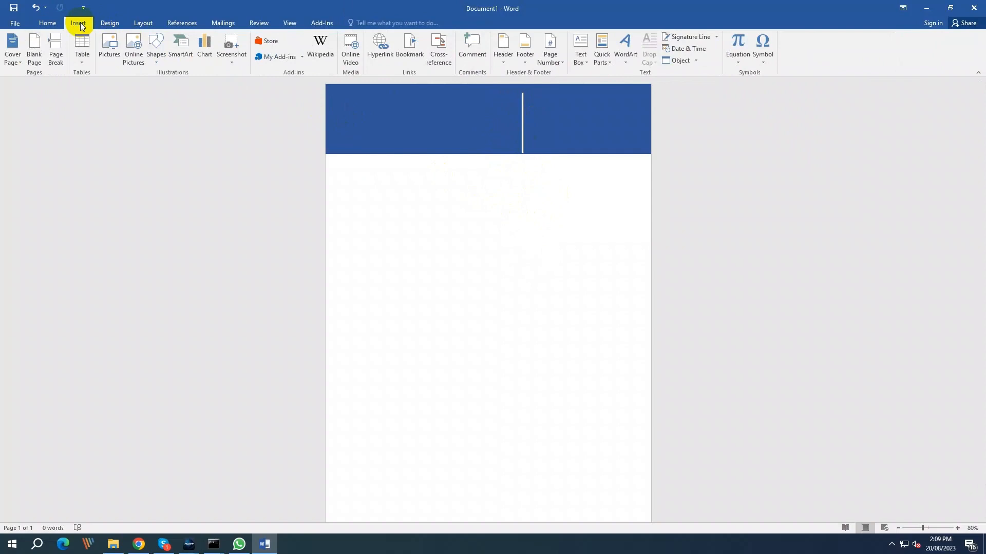
{"action": "left_click", "coordinate": [156, 48]}
{"action": "left_click", "coordinate": [153, 84]}
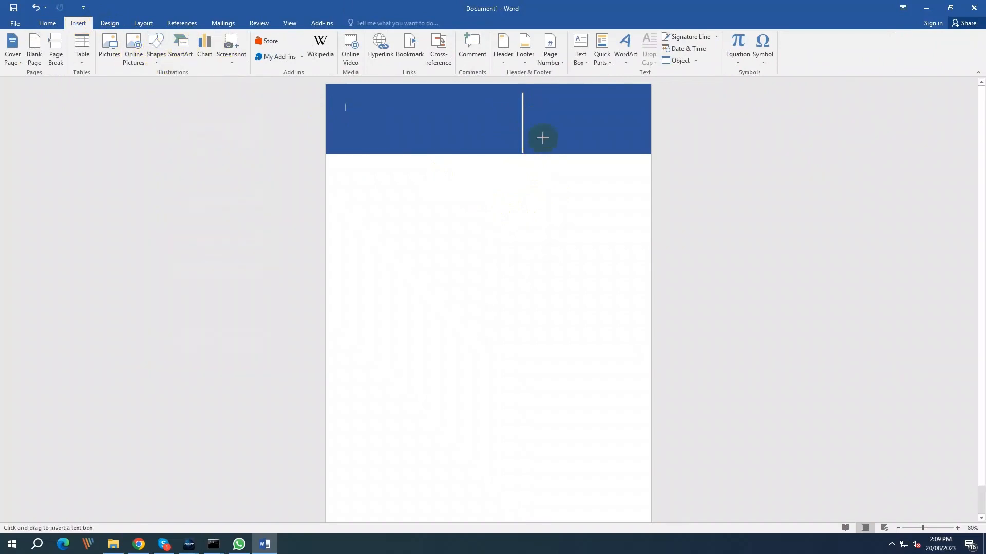
{"action": "left_click_drag", "start_coordinate": [529, 86], "coordinate": [649, 152]}
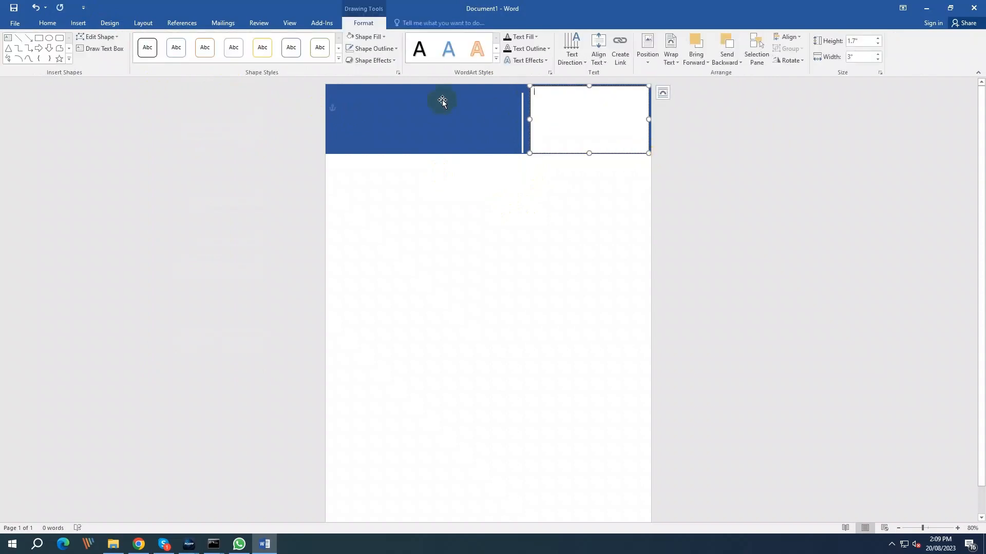
Fill the text box with the banner's dark blue and set it to No Outline.
{"action": "left_click", "coordinate": [387, 34]}
{"action": "left_click", "coordinate": [382, 128]}
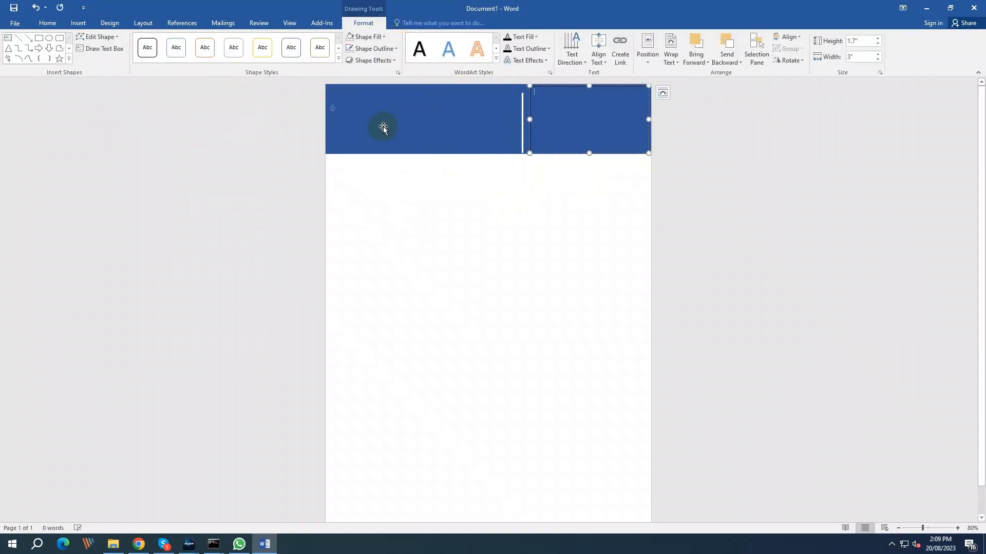
{"action": "left_click", "coordinate": [396, 53]}
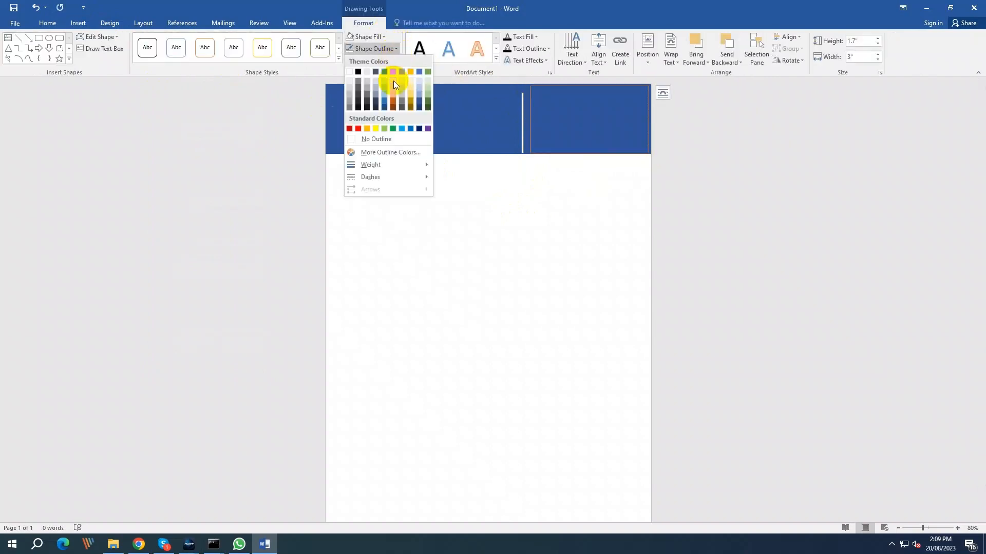
{"action": "left_click", "coordinate": [384, 142]}
{"action": "left_click", "coordinate": [568, 194]}
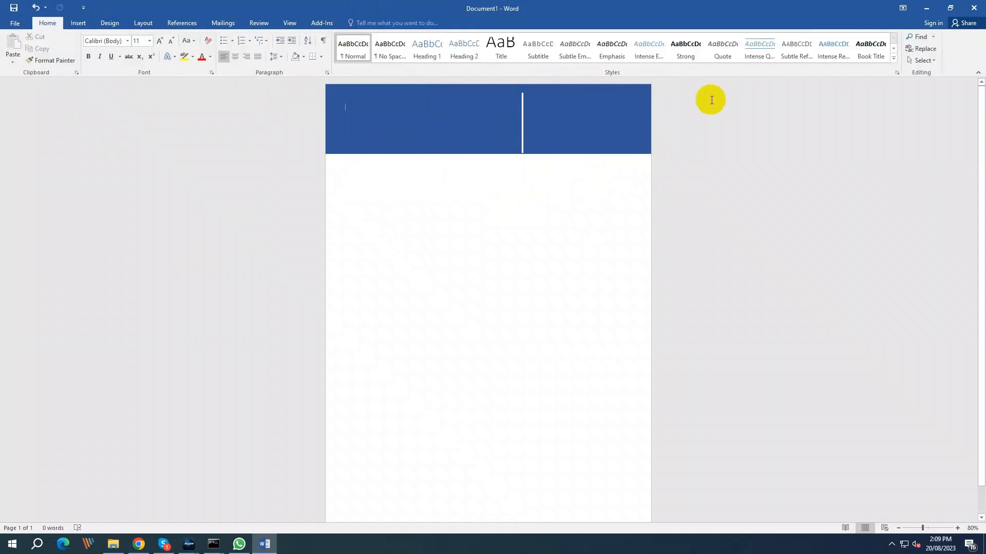
Copy the Mailing Address block from the header of the CV document and paste it into the banner's text box in Document1.
{"action": "left_click", "coordinate": [933, 11]}
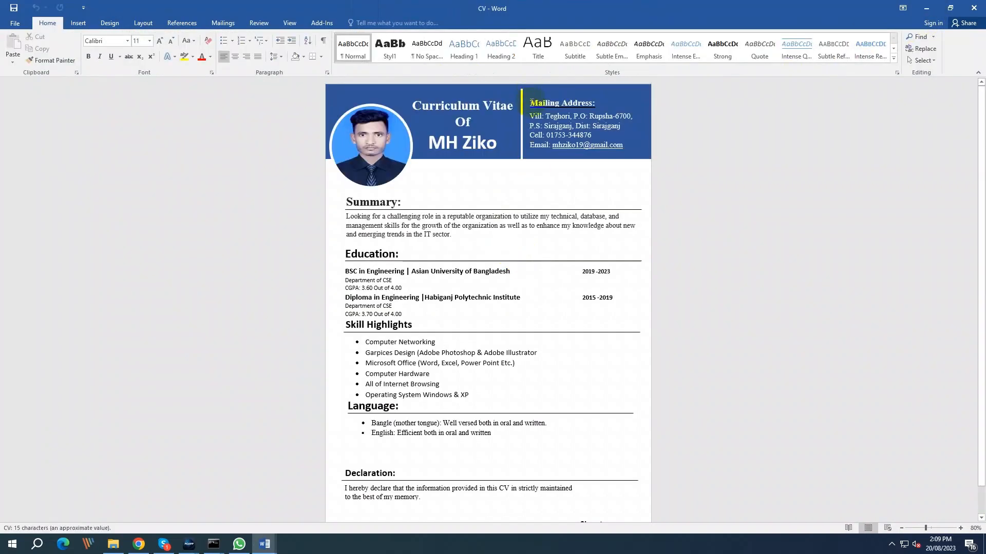
{"action": "left_click_drag", "start_coordinate": [532, 102], "coordinate": [616, 150]}
{"action": "key", "text": "ctrl+c"}
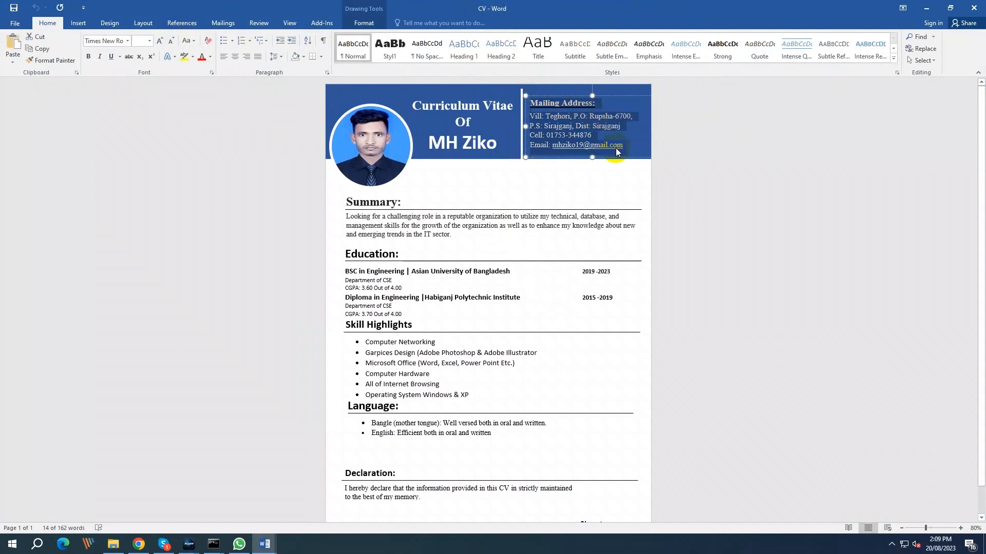
{"action": "mouse_move", "coordinate": [265, 544]}
{"action": "left_click", "coordinate": [205, 496]}
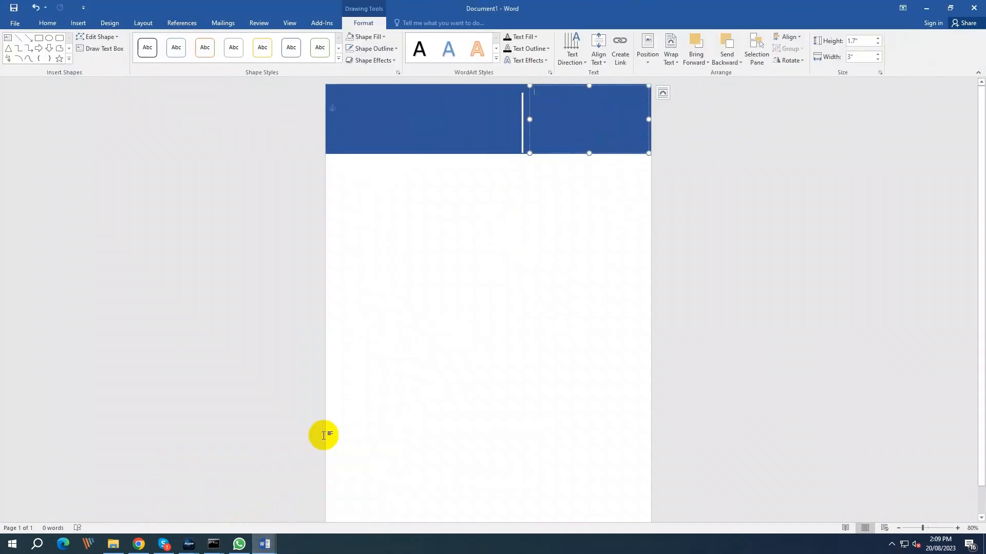
{"action": "key", "text": "ctrl+v"}
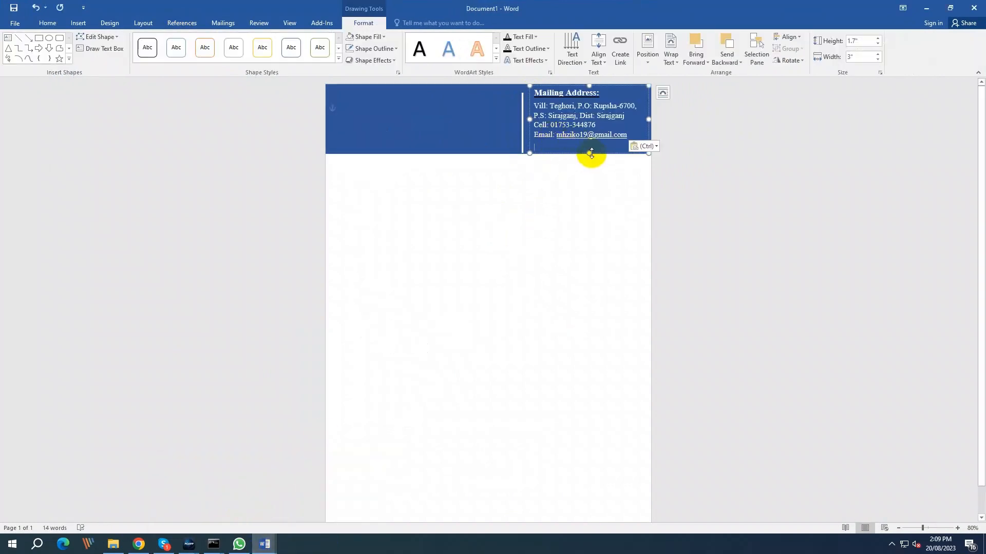
Resize the address text box to about 3.14" by 1.53" and align it beside the white divider.
{"action": "left_click_drag", "start_coordinate": [590, 153], "coordinate": [589, 155]}
{"action": "left_click_drag", "start_coordinate": [529, 123], "coordinate": [523, 124]}
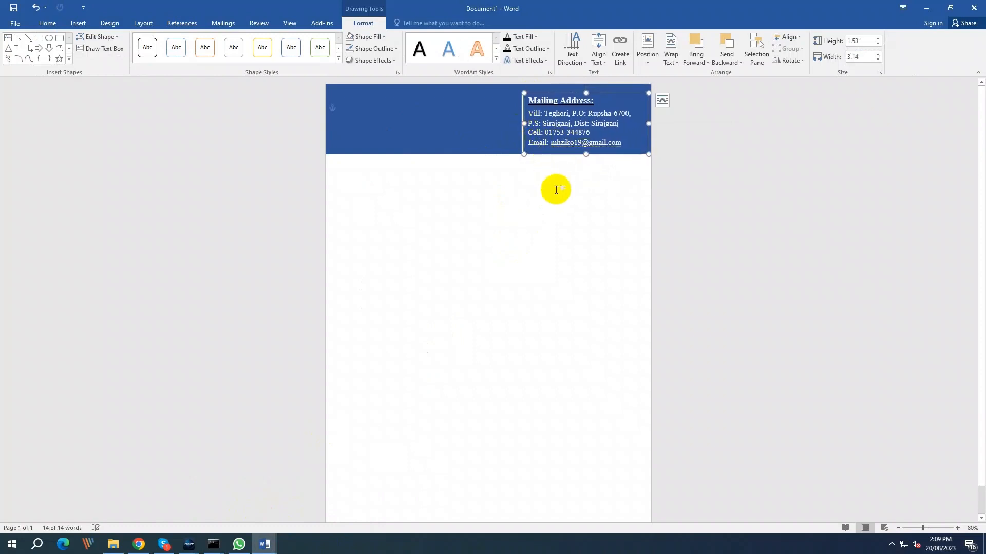
{"action": "left_click", "coordinate": [610, 228]}
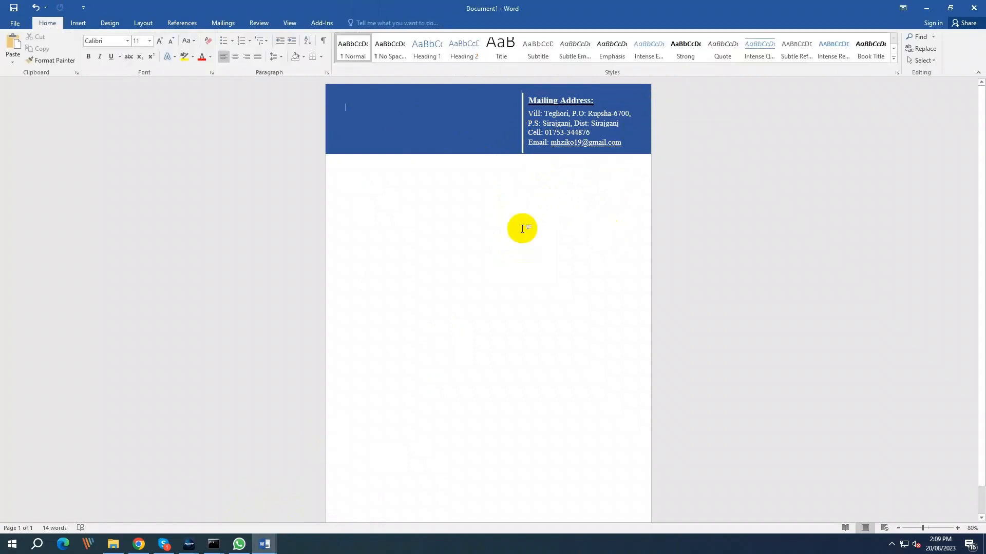
Insert the portrait photo from the Desktop folder into the document.
{"action": "left_click", "coordinate": [380, 123]}
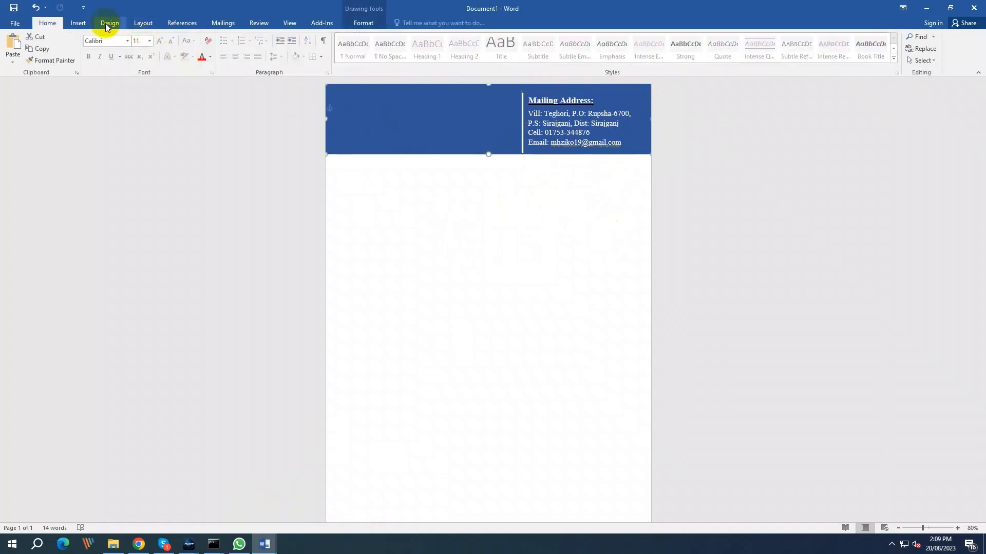
{"action": "left_click", "coordinate": [78, 23]}
{"action": "left_click", "coordinate": [110, 49]}
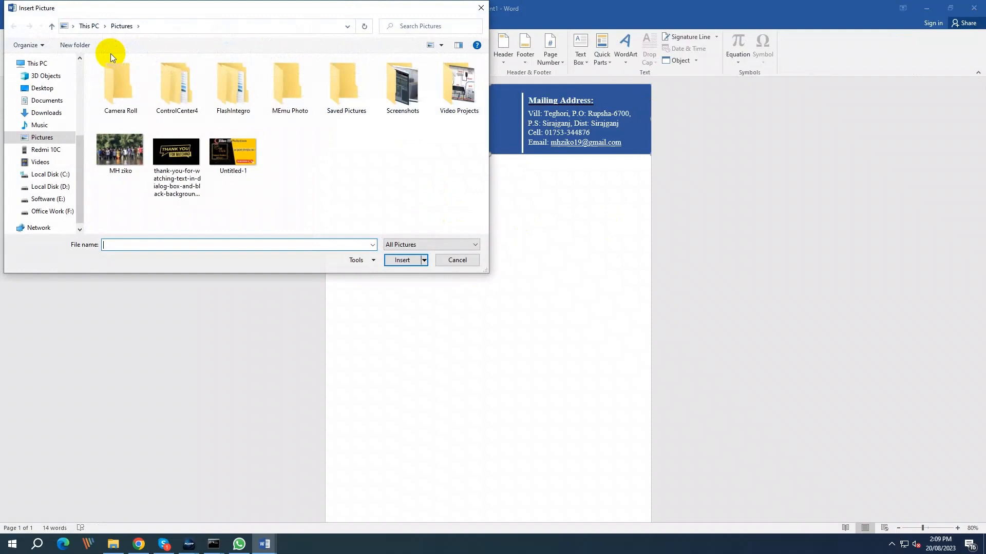
{"action": "left_click", "coordinate": [47, 90]}
{"action": "left_click", "coordinate": [286, 87]}
{"action": "left_click", "coordinate": [401, 260]}
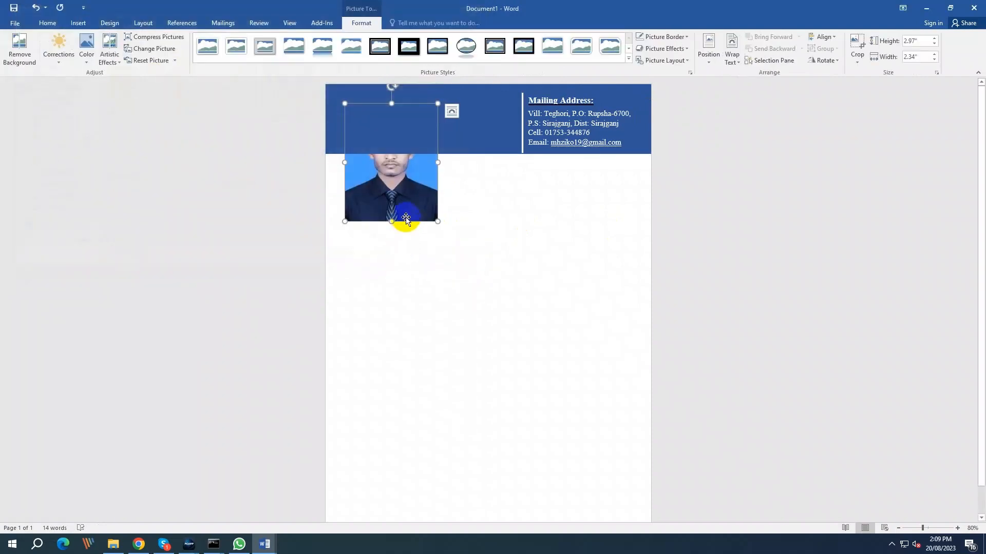
Crop the portrait photo to an oval shape and stretch it into a circle.
{"action": "left_click", "coordinate": [857, 61]}
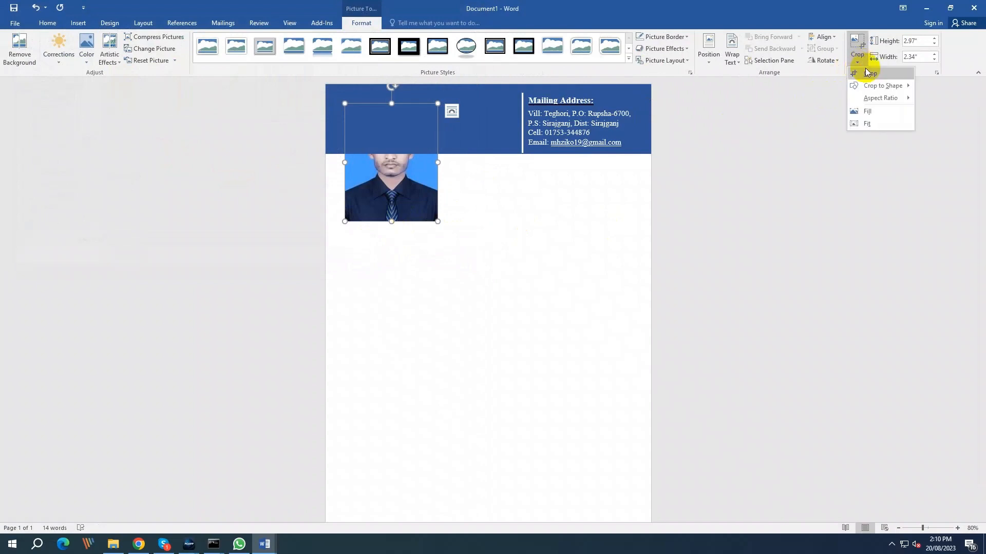
{"action": "left_click", "coordinate": [870, 88]}
{"action": "left_click", "coordinate": [719, 119]}
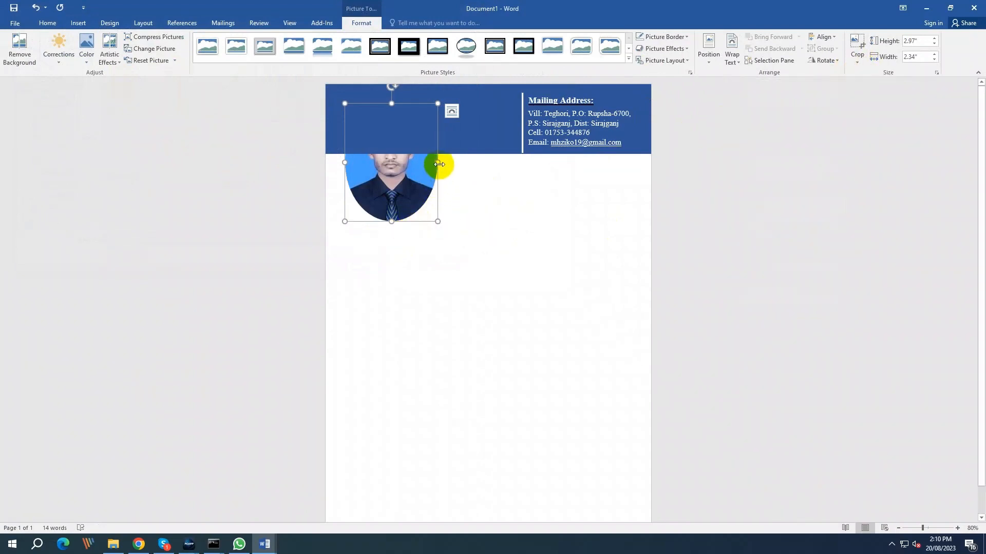
{"action": "left_click_drag", "start_coordinate": [439, 164], "coordinate": [416, 188]}
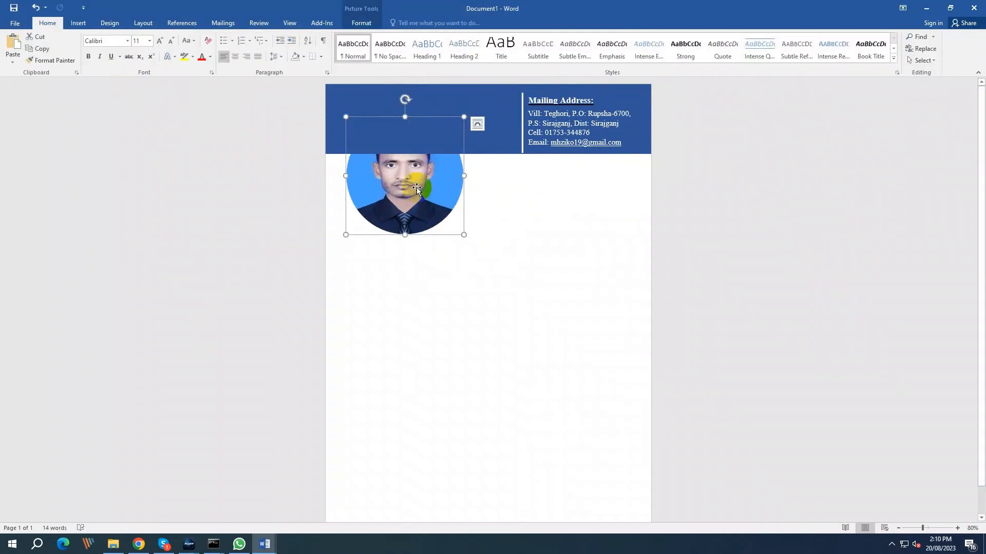
Set the photo's text wrapping to Square, shrink it to about 1.96" by 1.96" and place it overlapping the banner's lower left edge.
{"action": "left_click", "coordinate": [477, 123]}
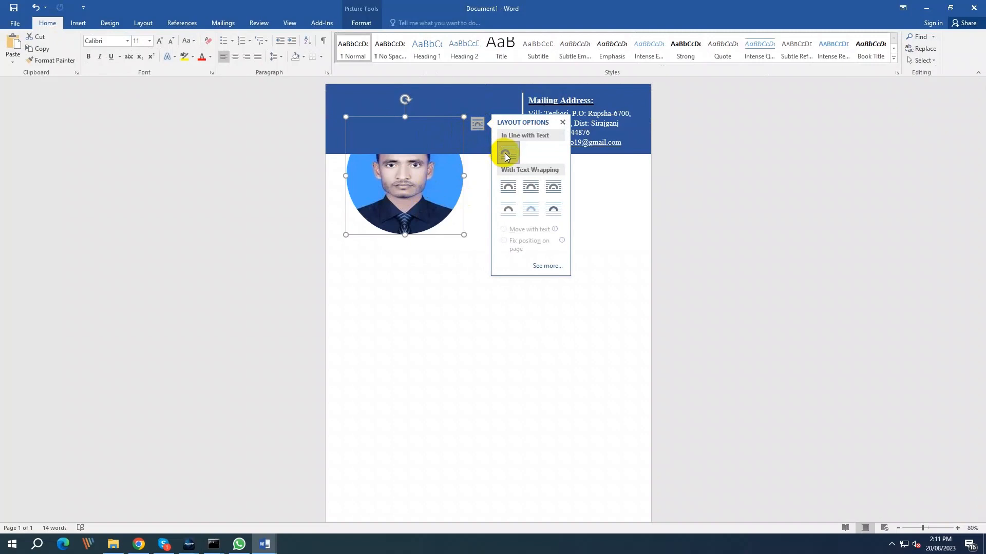
{"action": "left_click", "coordinate": [506, 186]}
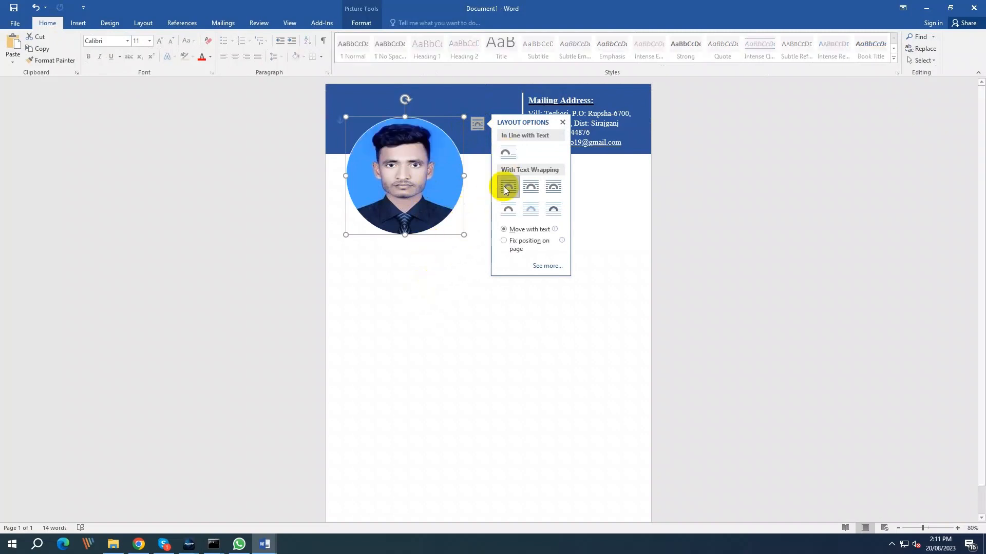
{"action": "left_click", "coordinate": [442, 214]}
{"action": "left_click_drag", "start_coordinate": [434, 188], "coordinate": [409, 143]}
{"action": "left_click_drag", "start_coordinate": [464, 223], "coordinate": [384, 155]}
{"action": "left_click", "coordinate": [401, 158]}
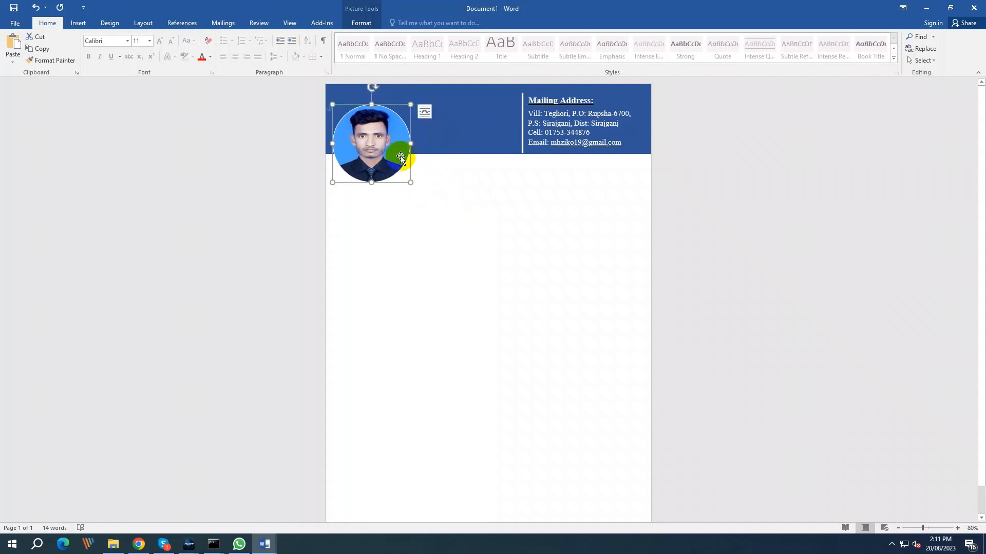
Give the circular portrait photo a 3 pt picture border.
{"action": "double_click", "coordinate": [399, 152]}
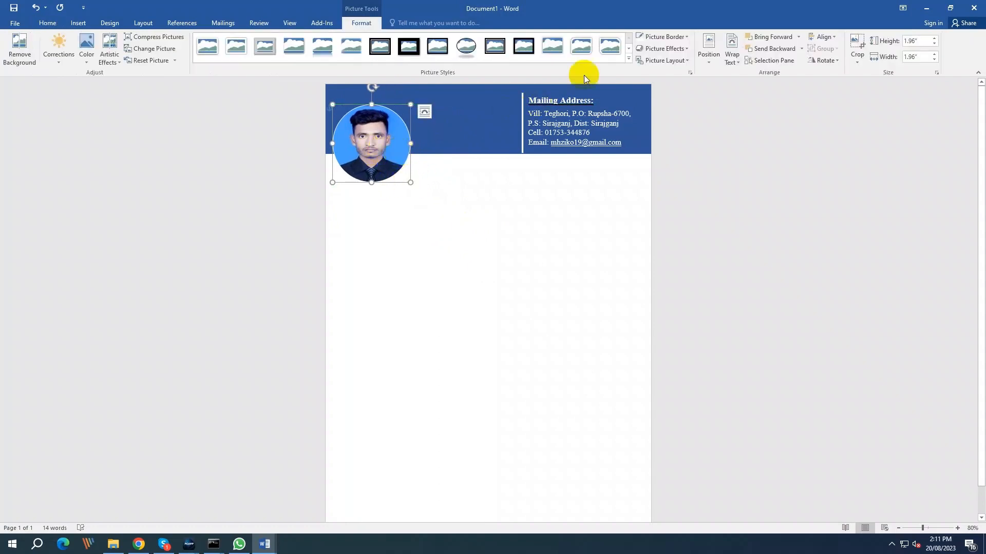
{"action": "left_click", "coordinate": [685, 37]}
{"action": "mouse_move", "coordinate": [669, 152]}
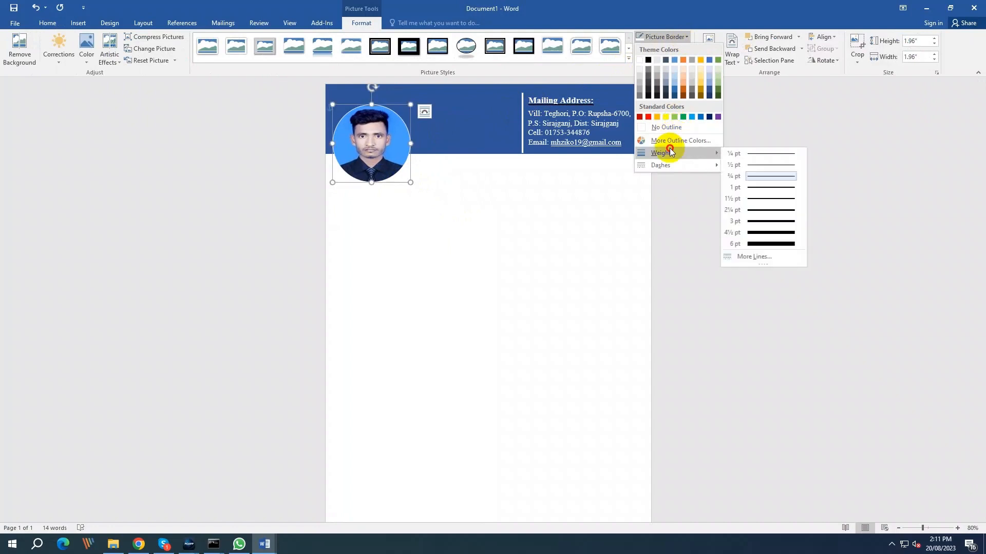
{"action": "left_click", "coordinate": [754, 222]}
{"action": "left_click", "coordinate": [454, 242]}
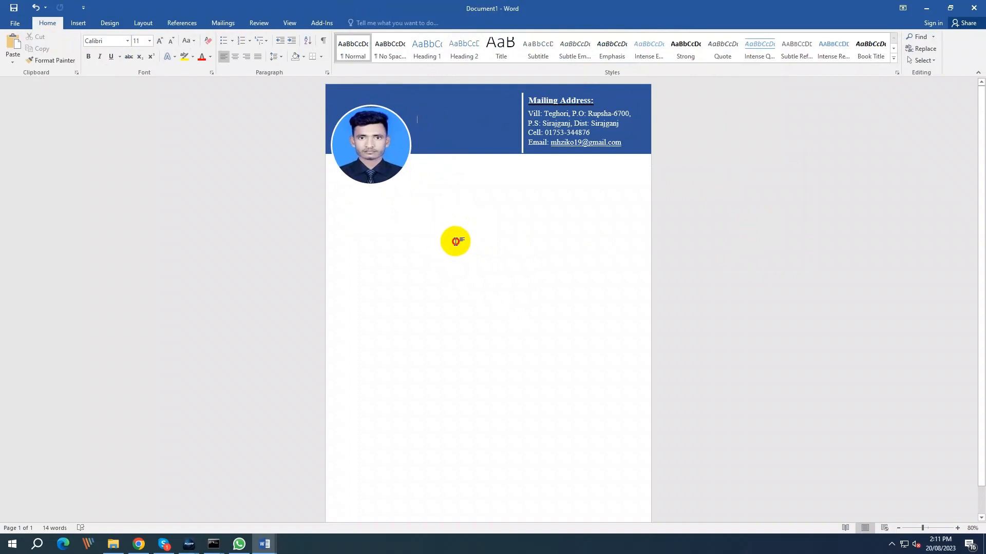
Draw a text box about 2.69" by 1.53" in the banner between the photo and the white divider.
{"action": "left_click", "coordinate": [418, 103]}
{"action": "left_click", "coordinate": [78, 23]}
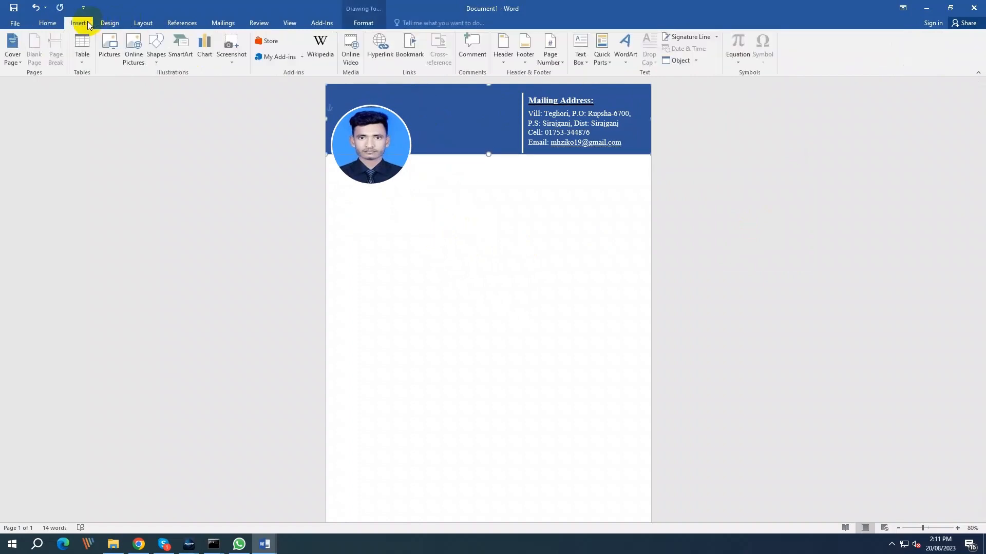
{"action": "left_click", "coordinate": [155, 47]}
{"action": "left_click", "coordinate": [154, 84]}
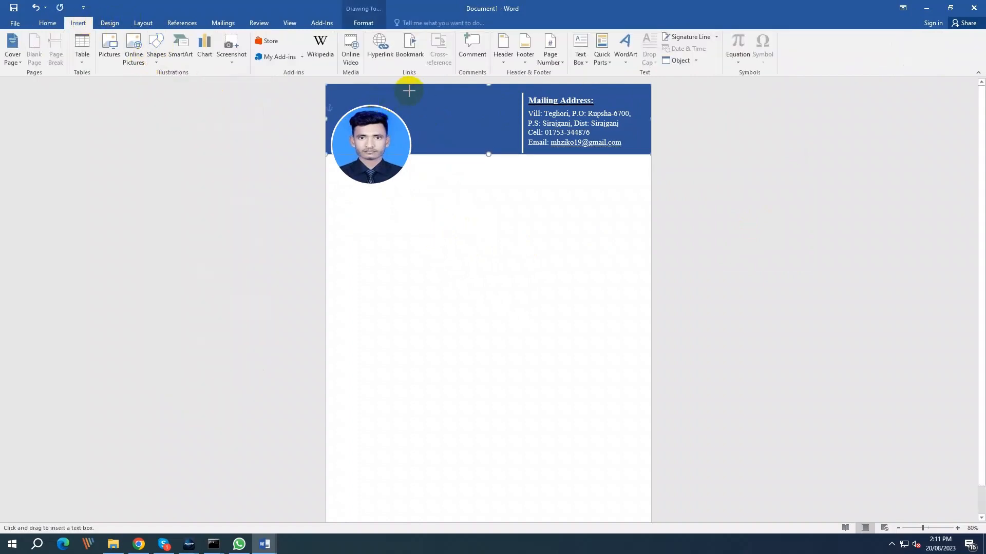
{"action": "mouse_move", "coordinate": [414, 90]}
{"action": "left_mouse_down"}
{"action": "mouse_move", "coordinate": [451, 152]}
{"action": "mouse_move", "coordinate": [520, 151]}
{"action": "left_mouse_up"}
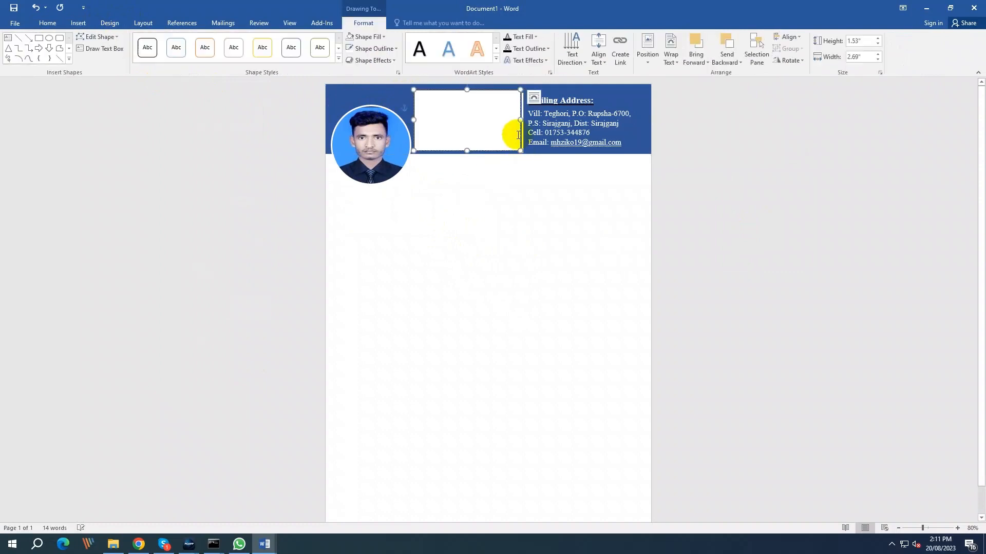
Fill the new text box with the banner's dark blue and set it to No Outline.
{"action": "left_click", "coordinate": [392, 36]}
{"action": "left_click", "coordinate": [372, 114]}
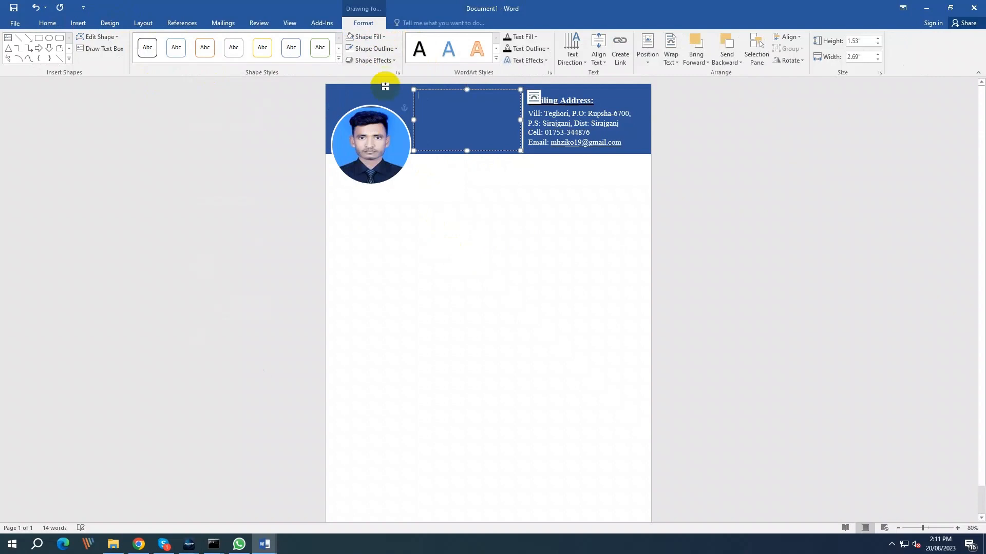
{"action": "left_click", "coordinate": [396, 48]}
{"action": "left_click", "coordinate": [385, 138]}
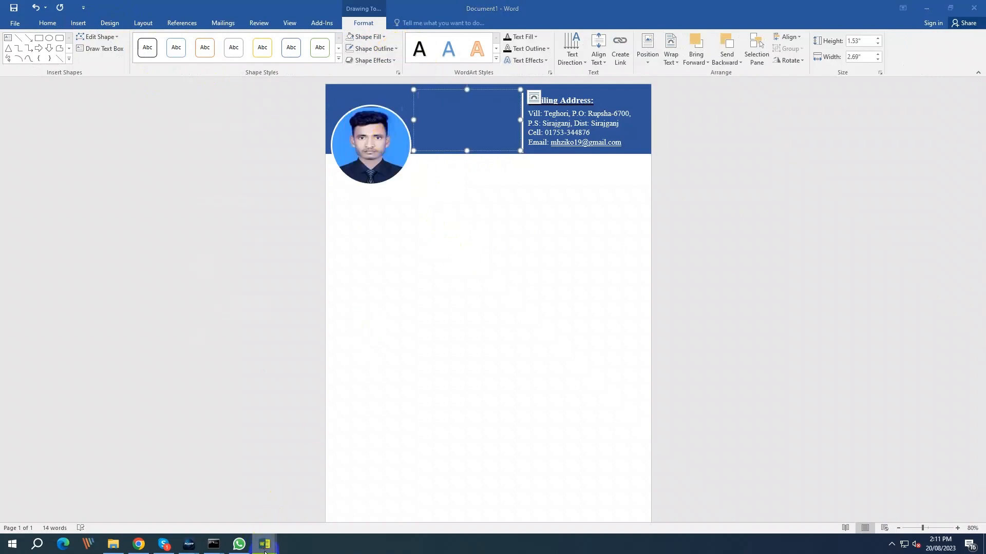
Copy the Curriculum Vitae title with the person's name from the CV document and paste it into the new banner text box in Document1.
{"action": "mouse_move", "coordinate": [264, 552]}
{"action": "left_click", "coordinate": [330, 514]}
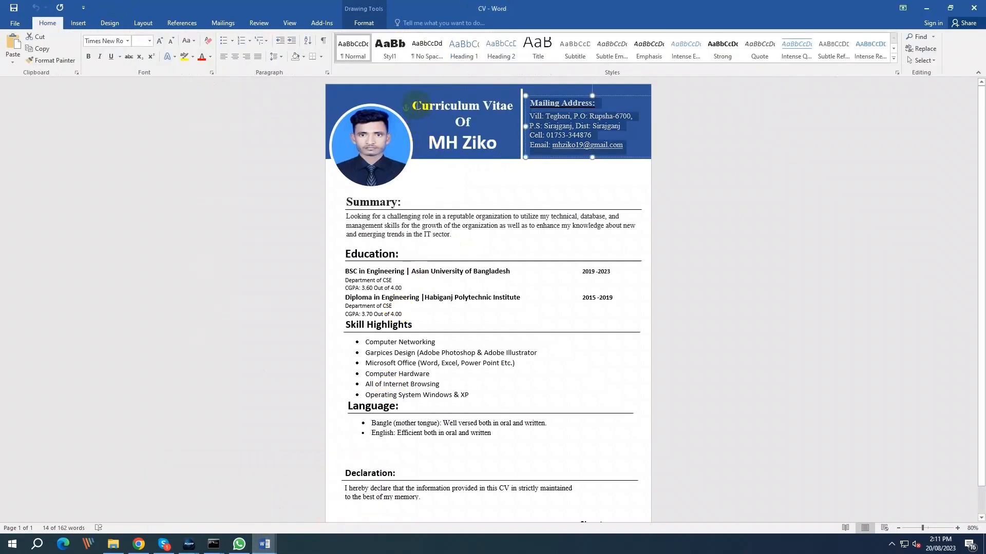
{"action": "left_click_drag", "start_coordinate": [416, 106], "coordinate": [515, 151]}
{"action": "key", "text": "ctrl+c"}
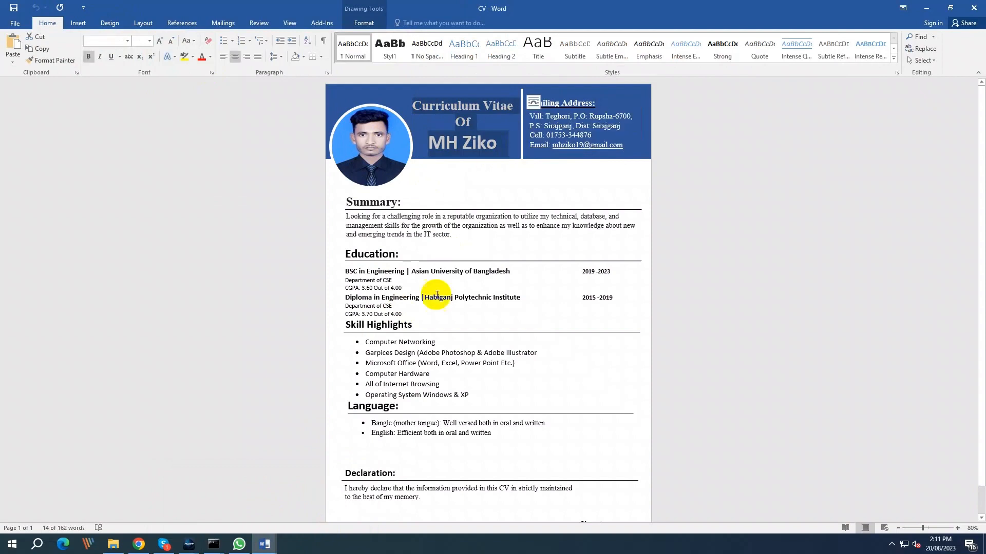
{"action": "mouse_move", "coordinate": [264, 545]}
{"action": "left_click", "coordinate": [236, 497]}
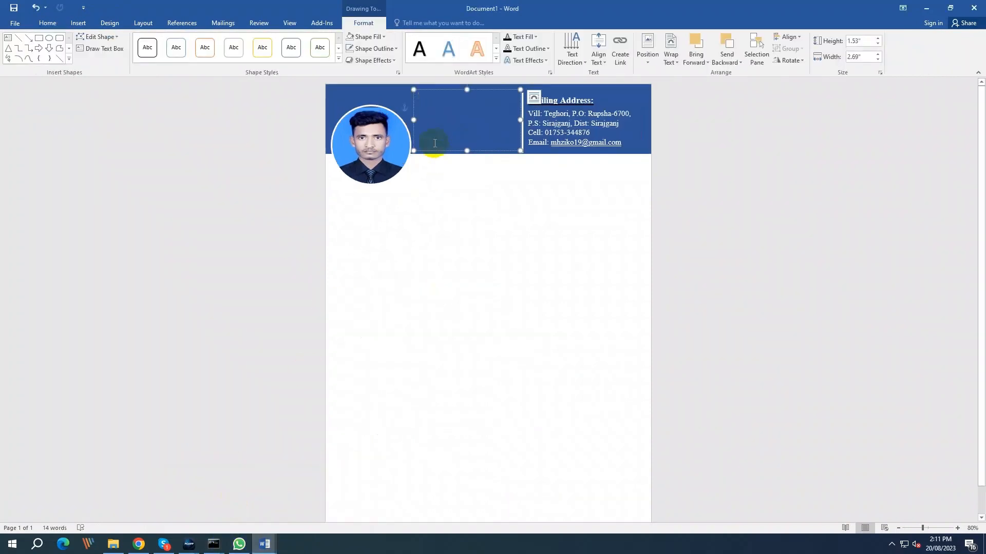
{"action": "key", "text": "ctrl+v"}
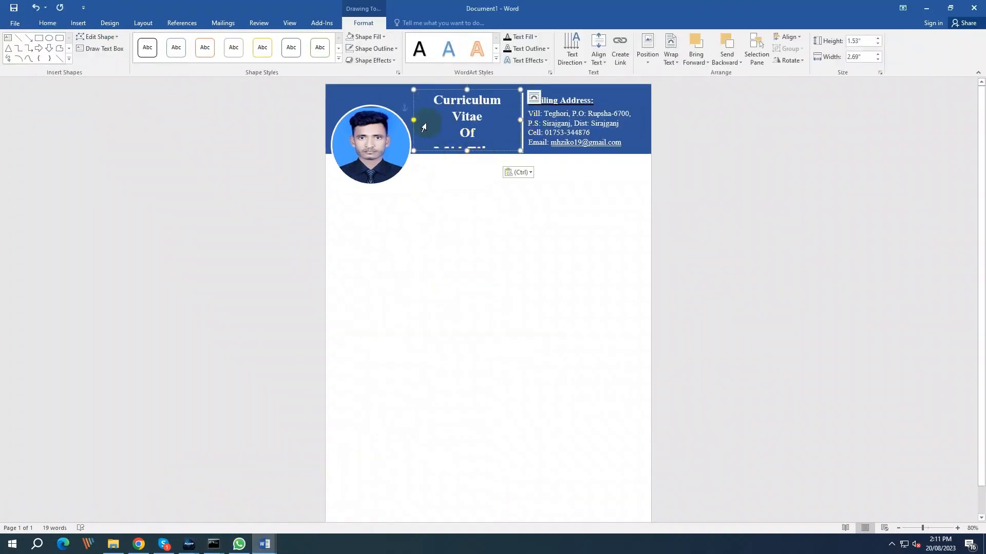
Widen the title text box to about 3.13" toward the photo so the whole title fits.
{"action": "left_click_drag", "start_coordinate": [415, 119], "coordinate": [396, 117]}
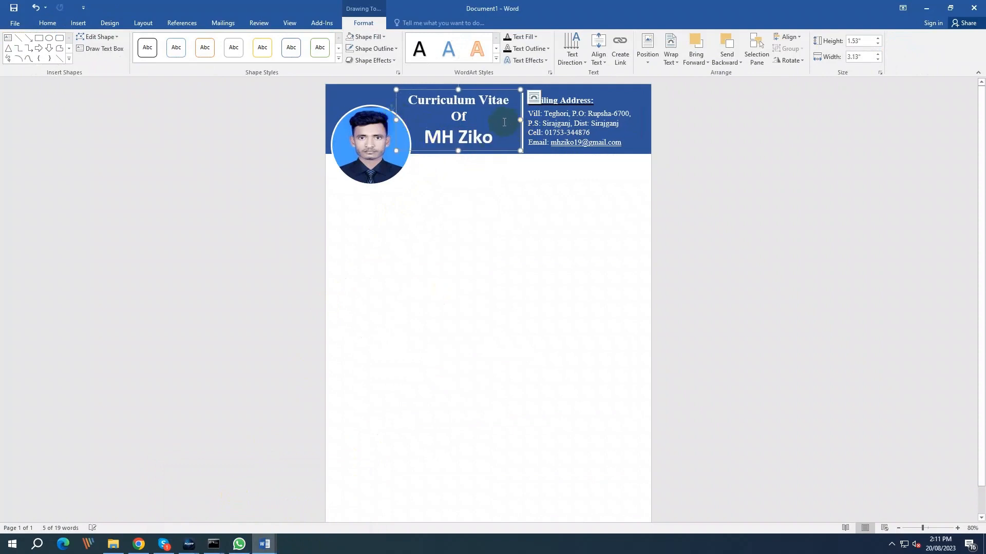
{"action": "left_click", "coordinate": [500, 212]}
{"action": "left_click", "coordinate": [470, 220]}
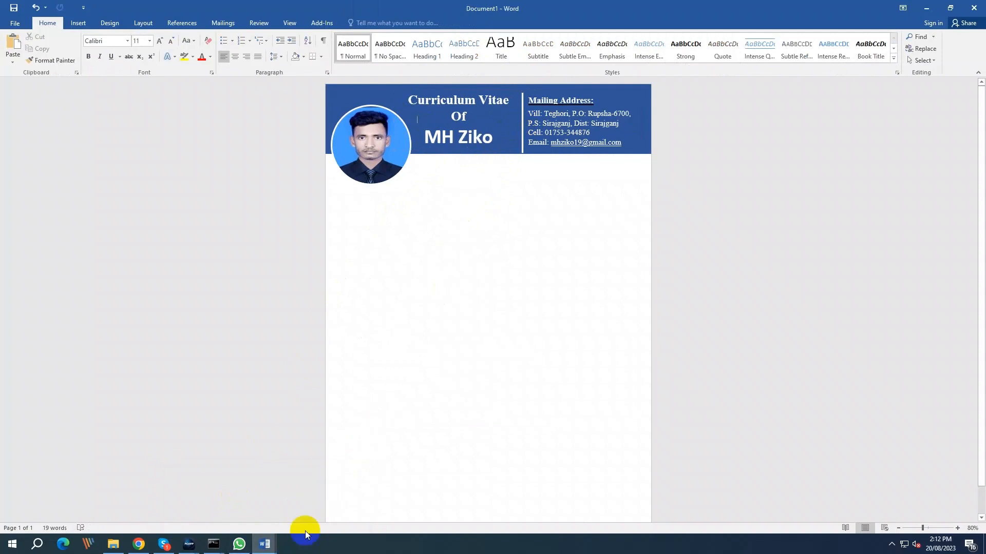
Copy the "Summary:" heading from the CV document and return to Document1.
{"action": "mouse_move", "coordinate": [277, 541]}
{"action": "left_click", "coordinate": [319, 518]}
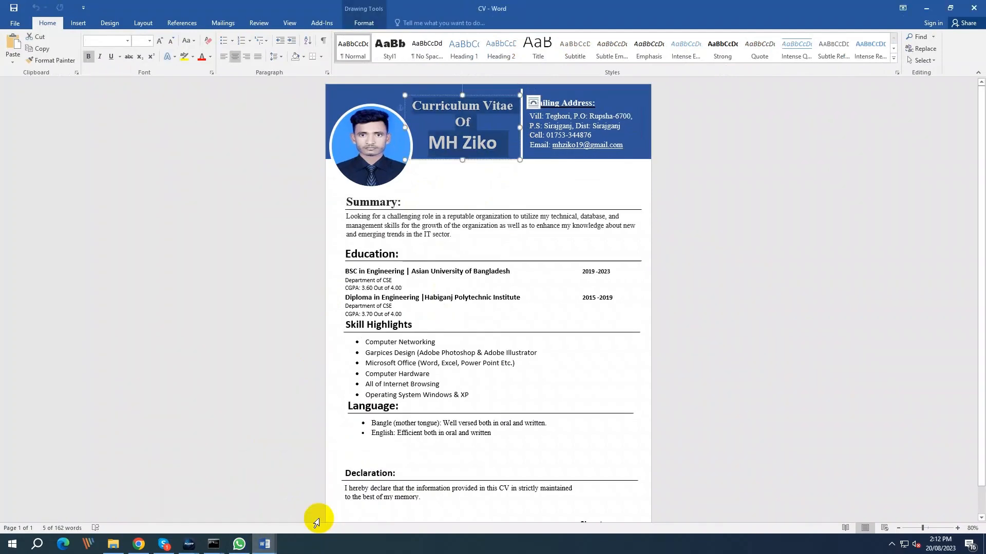
{"action": "left_click_drag", "start_coordinate": [347, 200], "coordinate": [406, 203]}
{"action": "key", "text": "ctrl+c"}
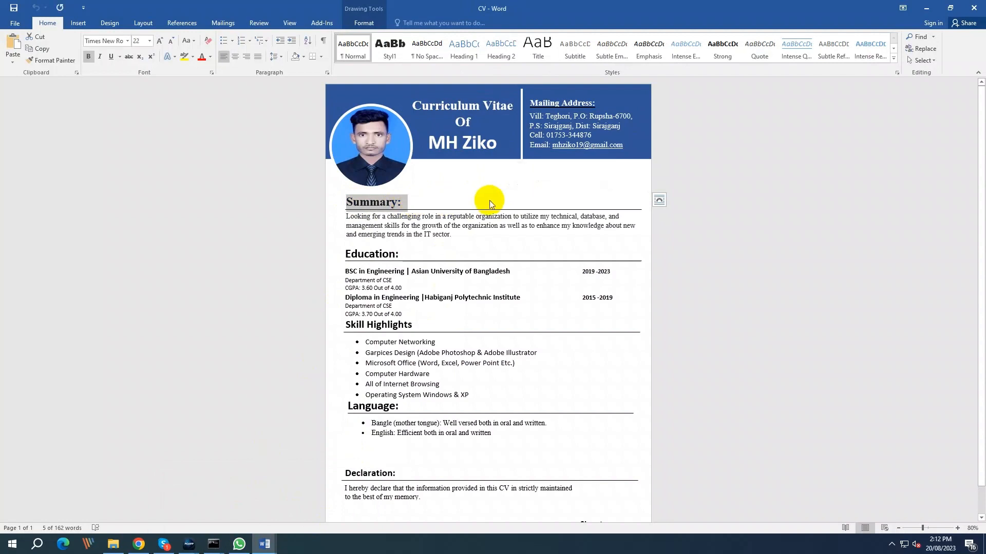
{"action": "left_click", "coordinate": [263, 539]}
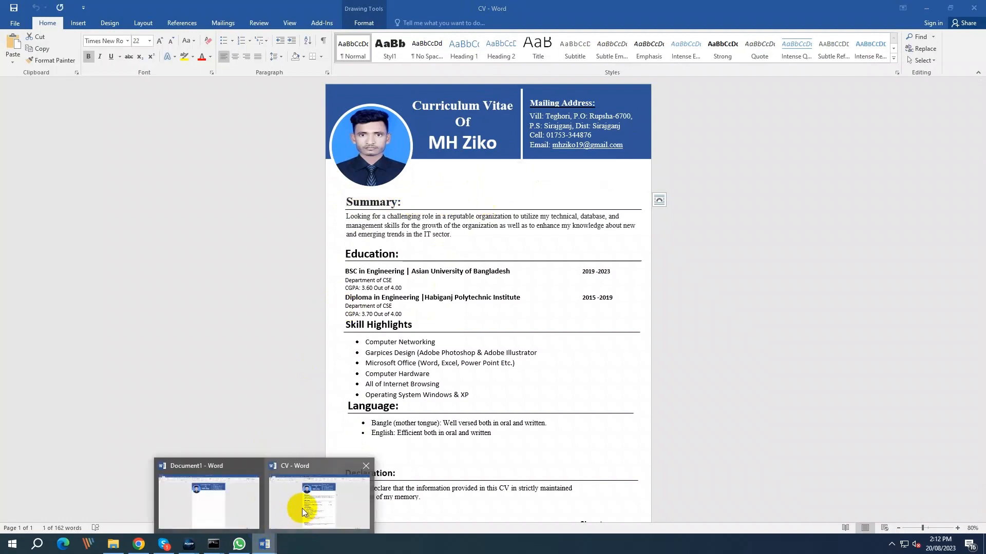
{"action": "left_click", "coordinate": [301, 508]}
{"action": "left_click", "coordinate": [264, 544]}
{"action": "left_click", "coordinate": [242, 513]}
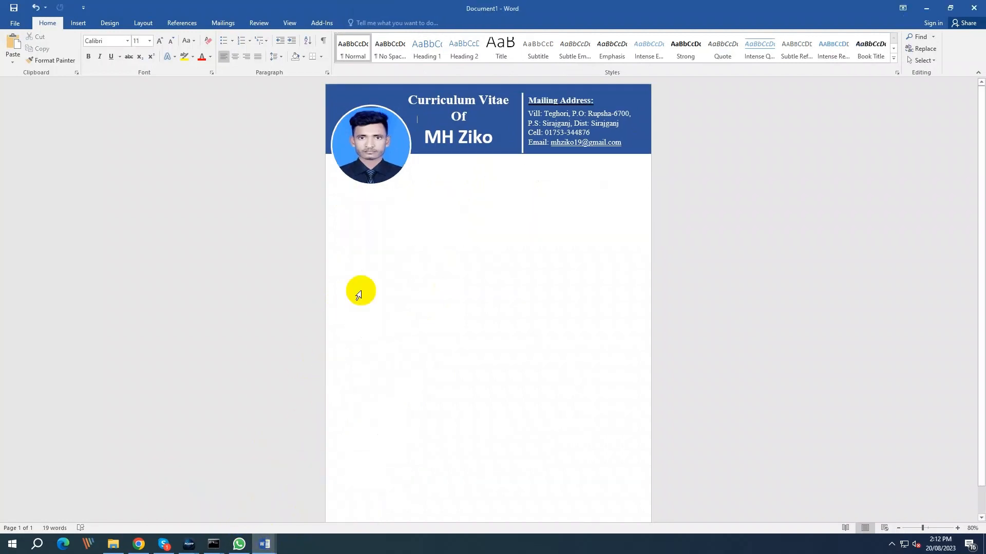
Draw a text box about 7.66" by 1.64" below the banner and paste the "Summary:" heading into it.
{"action": "left_click", "coordinate": [78, 24]}
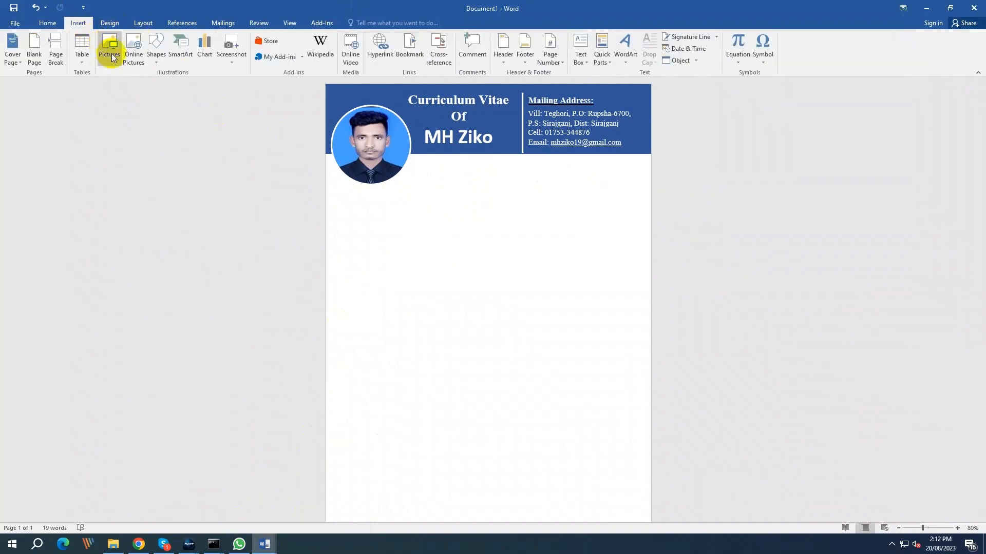
{"action": "left_click", "coordinate": [156, 48]}
{"action": "left_click", "coordinate": [145, 84]}
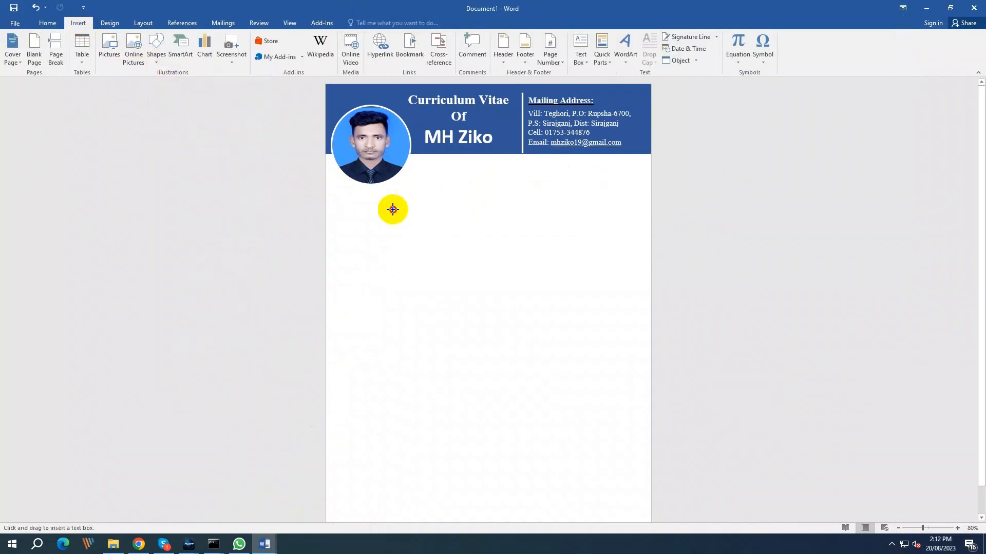
{"action": "mouse_move", "coordinate": [338, 188]}
{"action": "left_mouse_down"}
{"action": "mouse_move", "coordinate": [631, 237]}
{"action": "mouse_move", "coordinate": [640, 253]}
{"action": "left_mouse_up"}
{"action": "key", "text": "ctrl+v"}
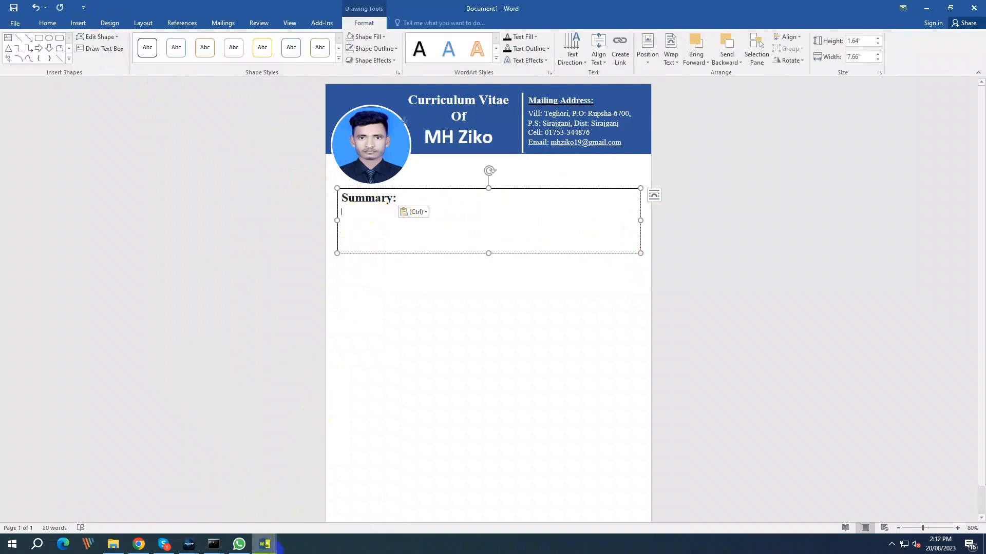
Copy the summary paragraph from the CV document and paste it under the "Summary:" heading in Document1.
{"action": "mouse_move", "coordinate": [265, 544]}
{"action": "left_click", "coordinate": [309, 518]}
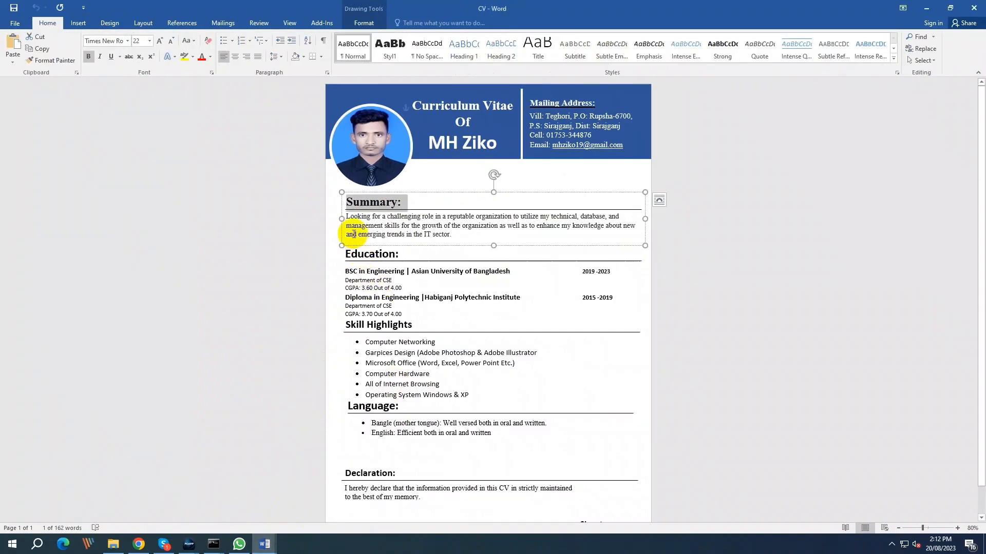
{"action": "left_click_drag", "start_coordinate": [359, 216], "coordinate": [450, 237]}
{"action": "key", "text": "ctrl+c"}
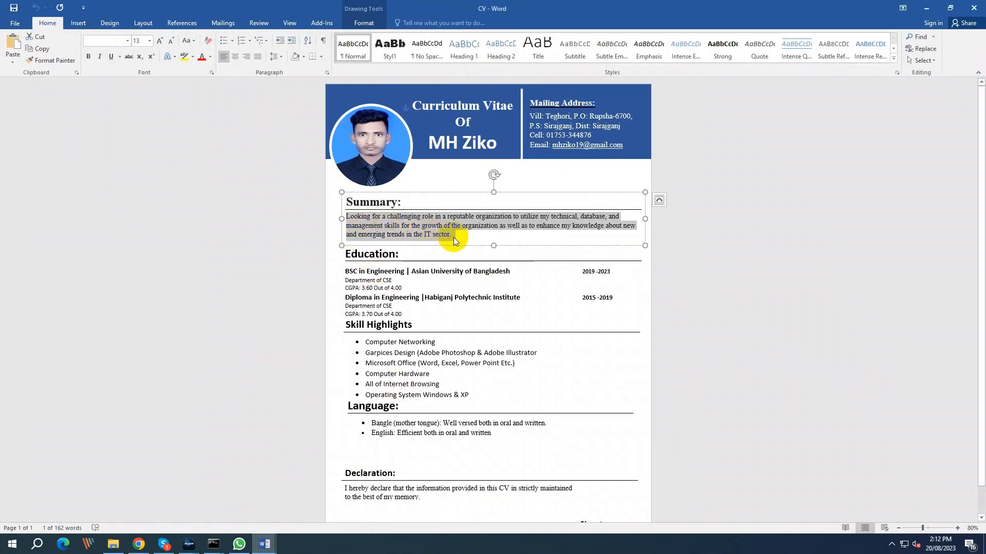
{"action": "mouse_move", "coordinate": [264, 543]}
{"action": "left_click", "coordinate": [286, 460]}
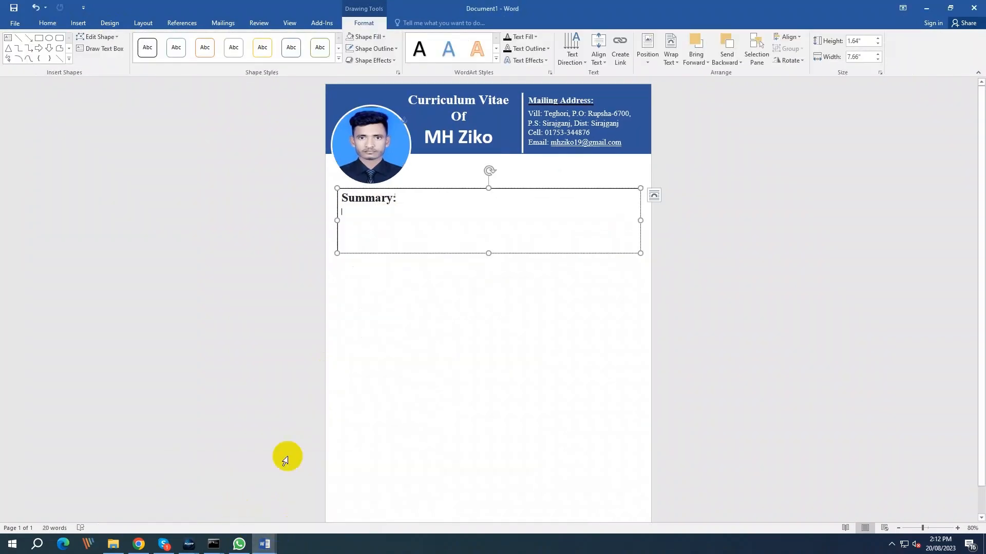
{"action": "key", "text": "ctrl+v"}
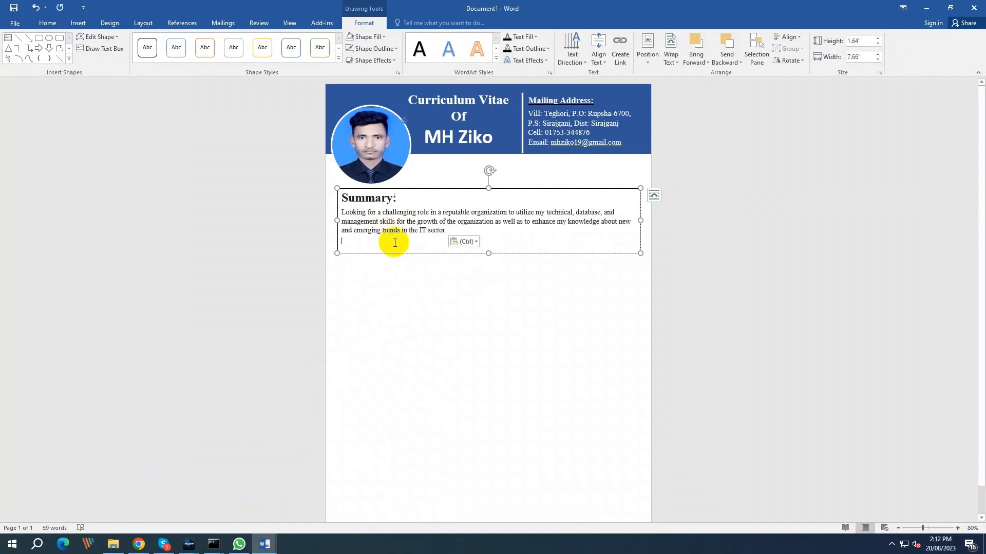
Shorten the Summary text box to about 1.29" high and set it to No Outline.
{"action": "left_click_drag", "start_coordinate": [489, 253], "coordinate": [489, 239]}
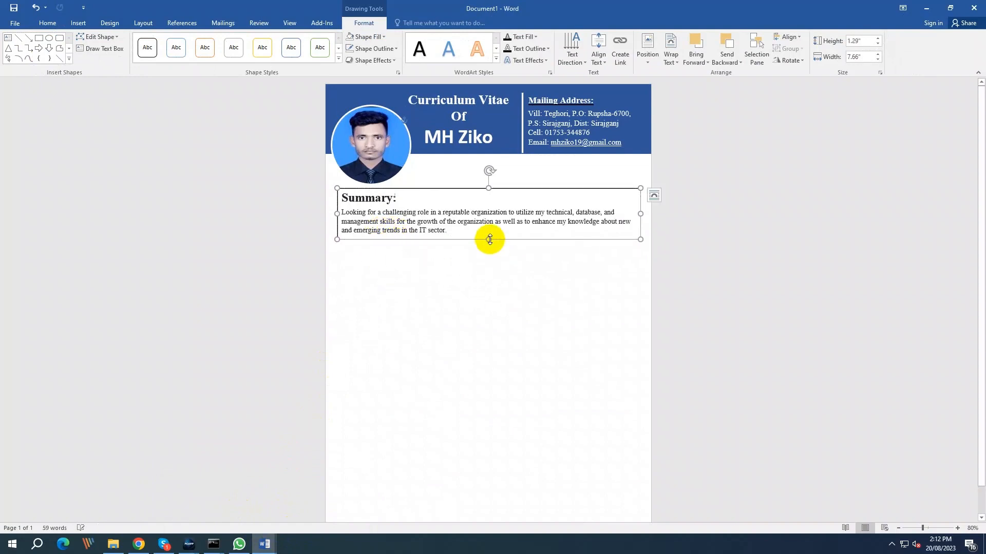
{"action": "left_click", "coordinate": [611, 205]}
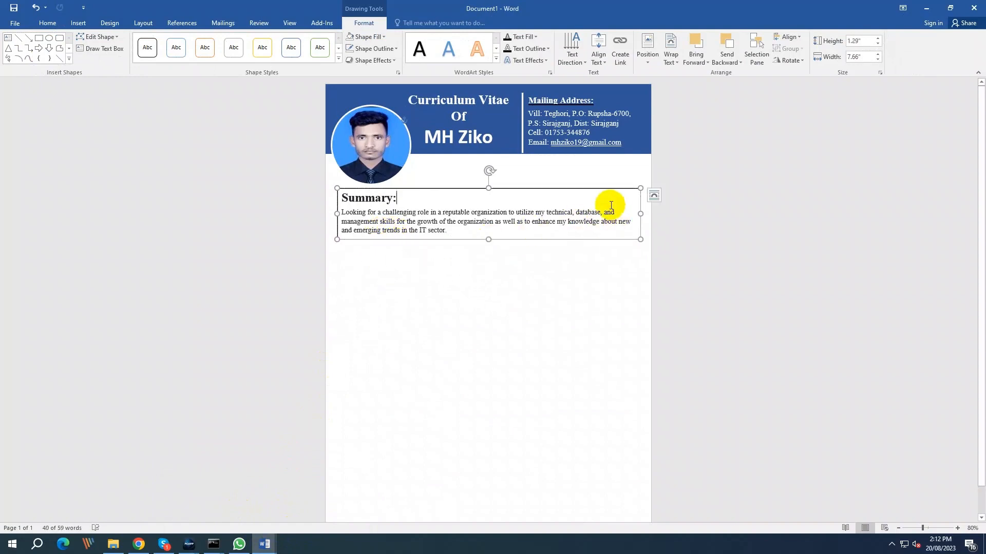
{"action": "left_click", "coordinate": [380, 37]}
{"action": "left_click", "coordinate": [374, 48]}
{"action": "left_click", "coordinate": [373, 48]}
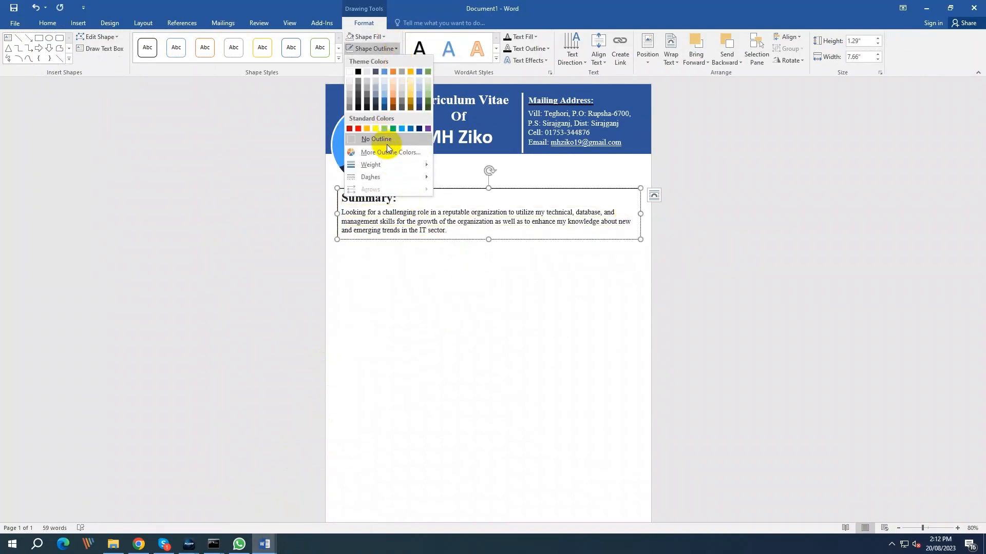
{"action": "left_click", "coordinate": [370, 139]}
{"action": "left_click", "coordinate": [468, 248]}
{"action": "left_click", "coordinate": [428, 212]}
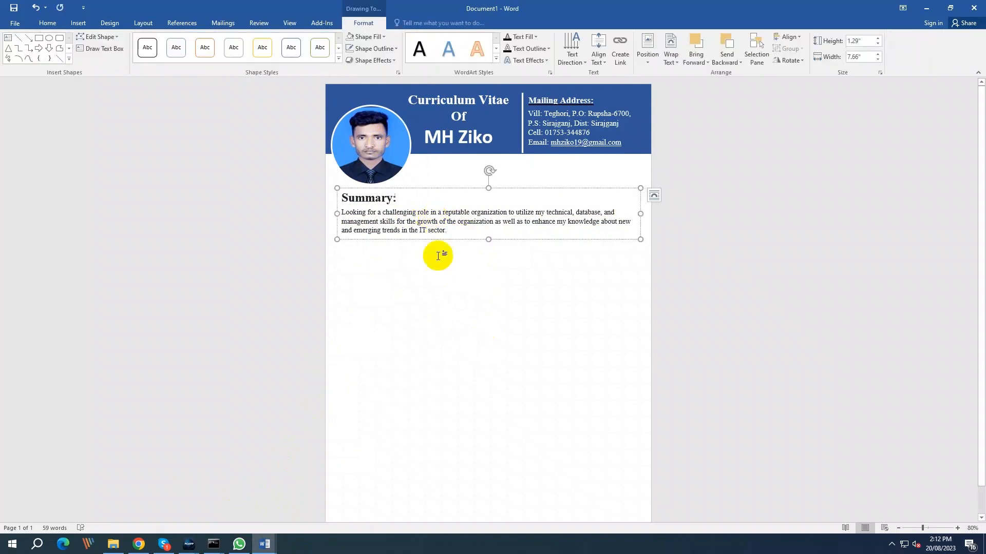
Draw a text box about 7.32" wide by 2.75" high below the Summary section.
{"action": "left_click", "coordinate": [437, 281]}
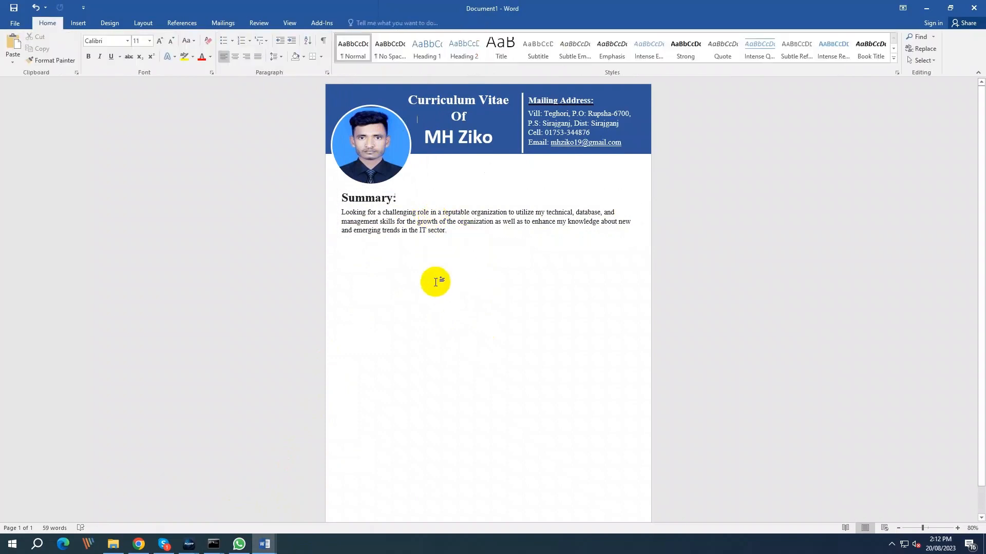
{"action": "left_click", "coordinate": [78, 23]}
{"action": "left_click", "coordinate": [156, 47]}
{"action": "left_click", "coordinate": [154, 86]}
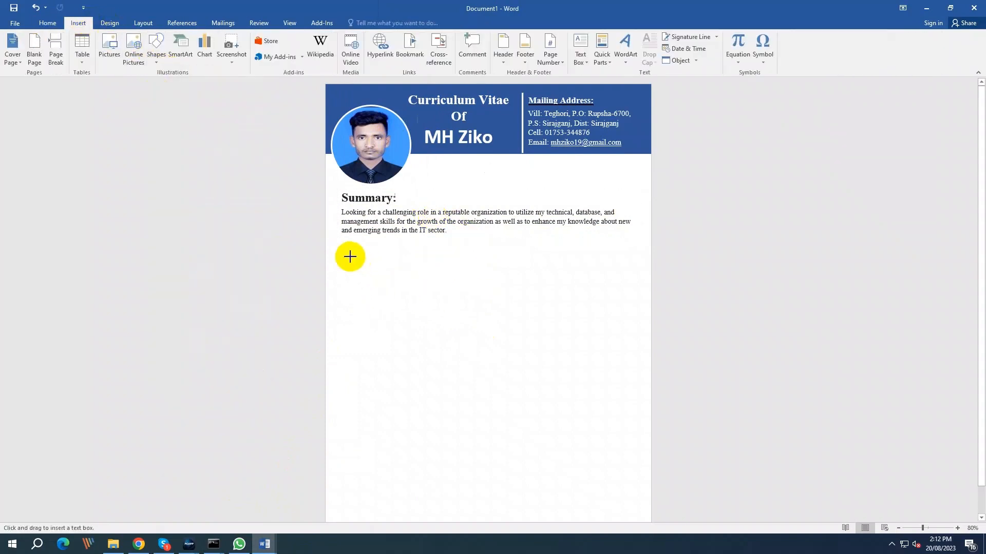
{"action": "mouse_move", "coordinate": [342, 240]}
{"action": "left_mouse_down"}
{"action": "mouse_move", "coordinate": [630, 336]}
{"action": "mouse_move", "coordinate": [632, 350]}
{"action": "left_mouse_up"}
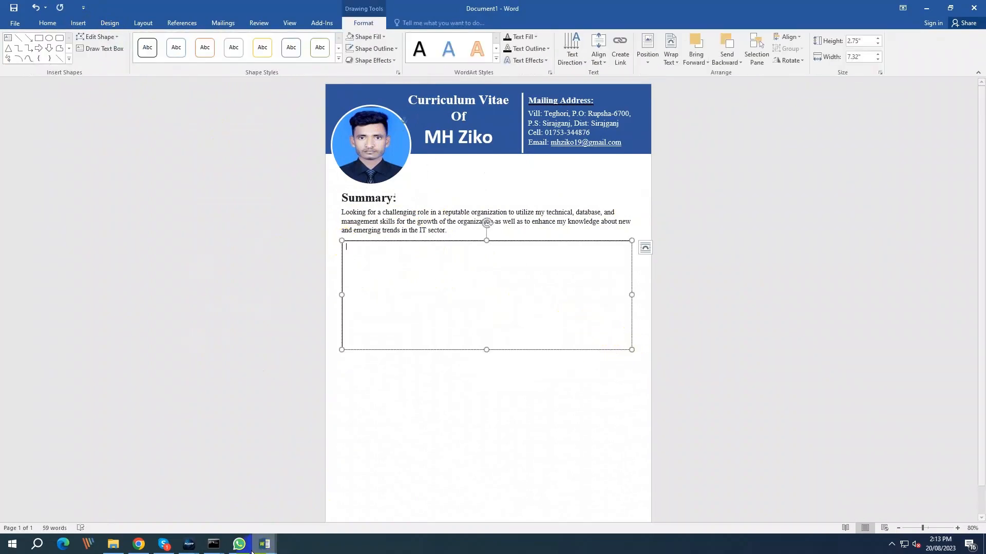
Copy the two degree entries under "Education:" from the CV document and return to Document1.
{"action": "mouse_move", "coordinate": [263, 545]}
{"action": "left_click", "coordinate": [319, 526]}
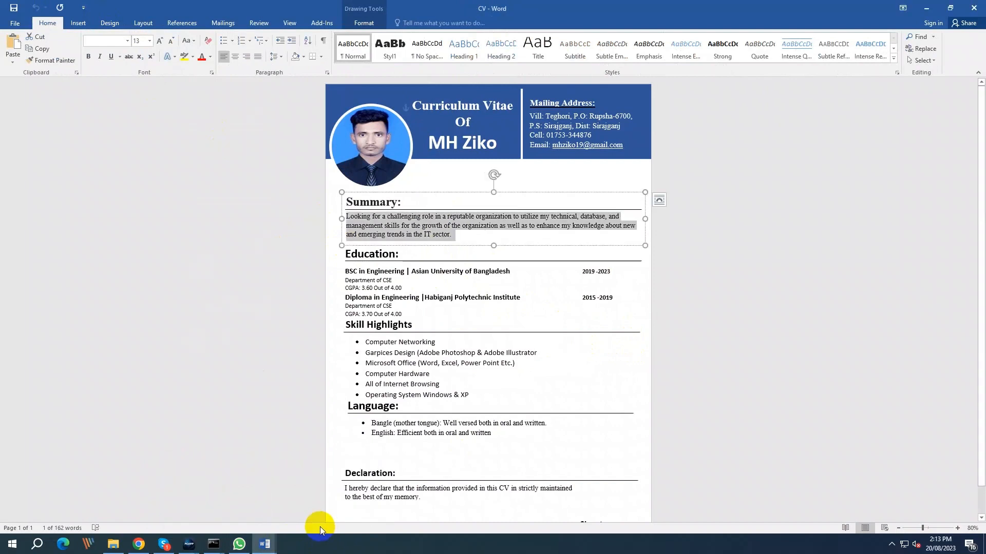
{"action": "left_click_drag", "start_coordinate": [344, 270], "coordinate": [498, 321]}
{"action": "key", "text": "ctrl+c"}
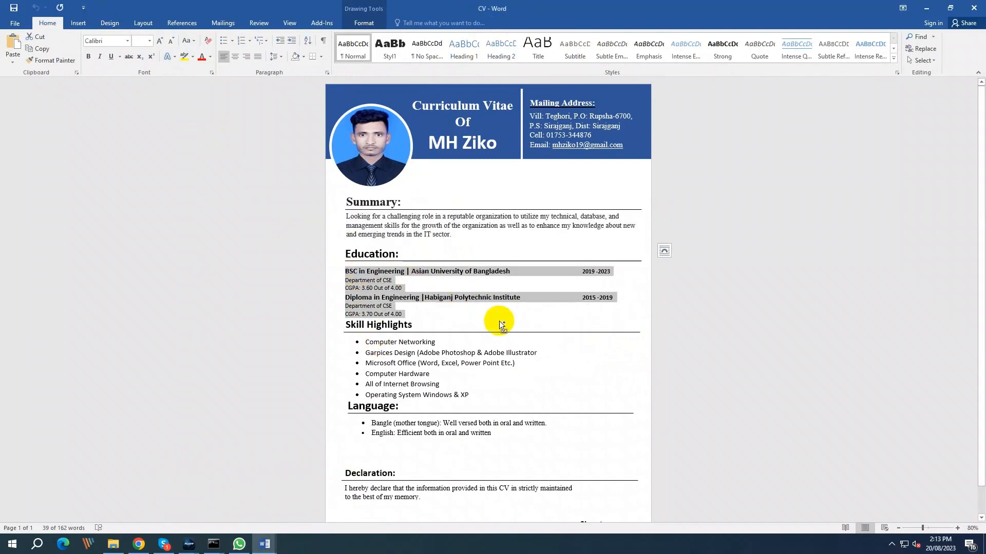
{"action": "left_click", "coordinate": [264, 545]}
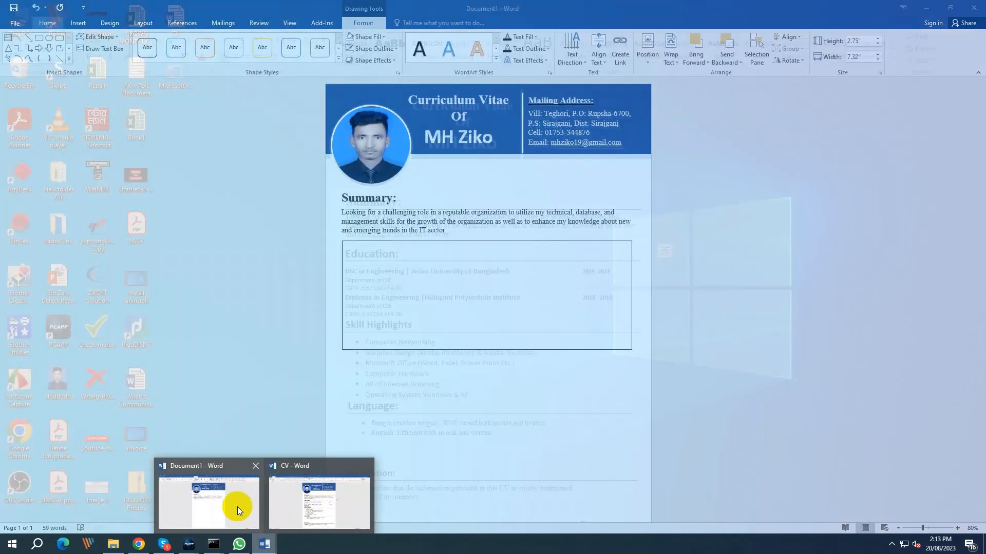
{"action": "left_click", "coordinate": [237, 507]}
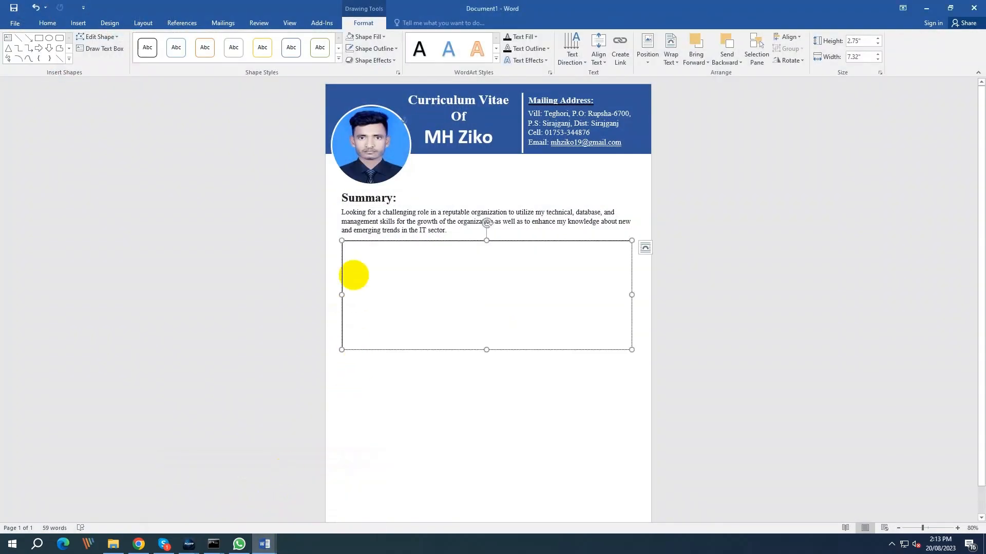
Enter the heading "Education:" in the new text box, make it bold and enlarge its font to match the Summary heading.
{"action": "type", "text": "Education:"}
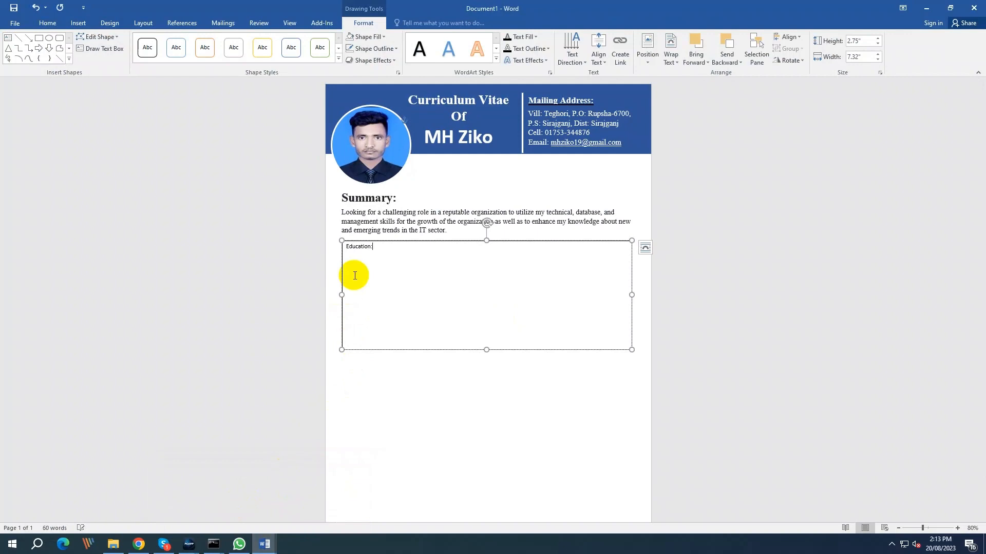
{"action": "triple_click", "coordinate": [358, 246]}
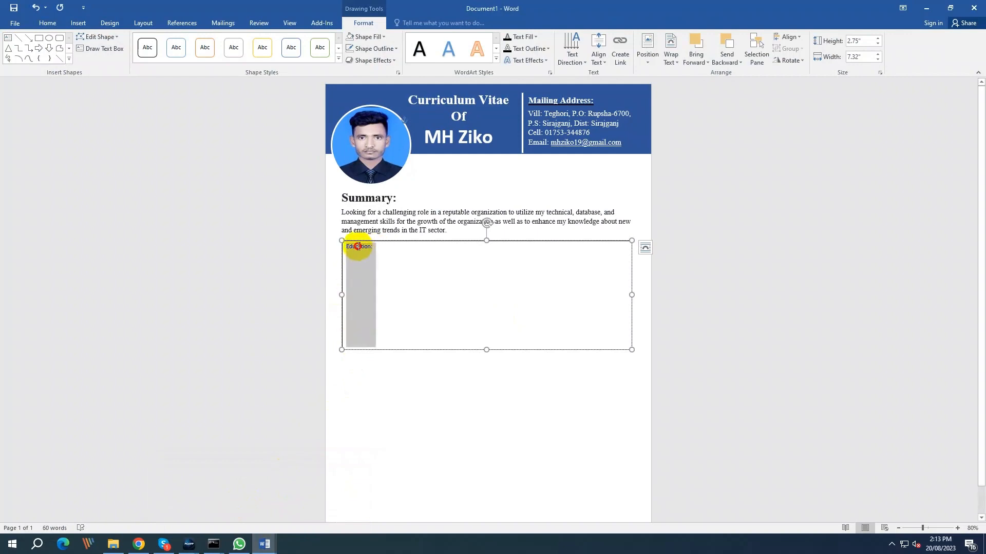
{"action": "left_click", "coordinate": [430, 214]}
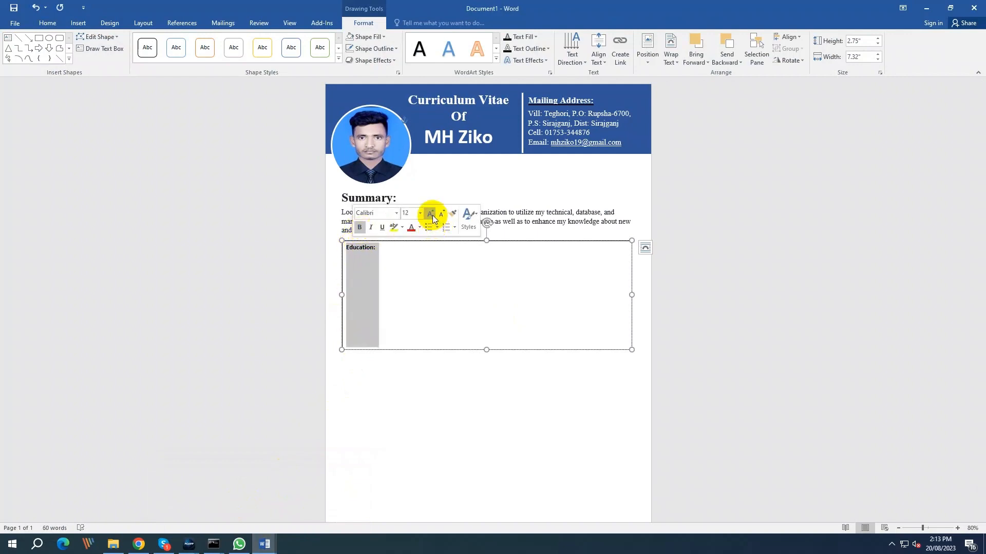
{"action": "left_click", "coordinate": [431, 214]}
{"action": "left_click", "coordinate": [431, 215]}
{"action": "left_click", "coordinate": [430, 214]}
{"action": "left_click", "coordinate": [431, 214]}
{"action": "left_click", "coordinate": [411, 264]}
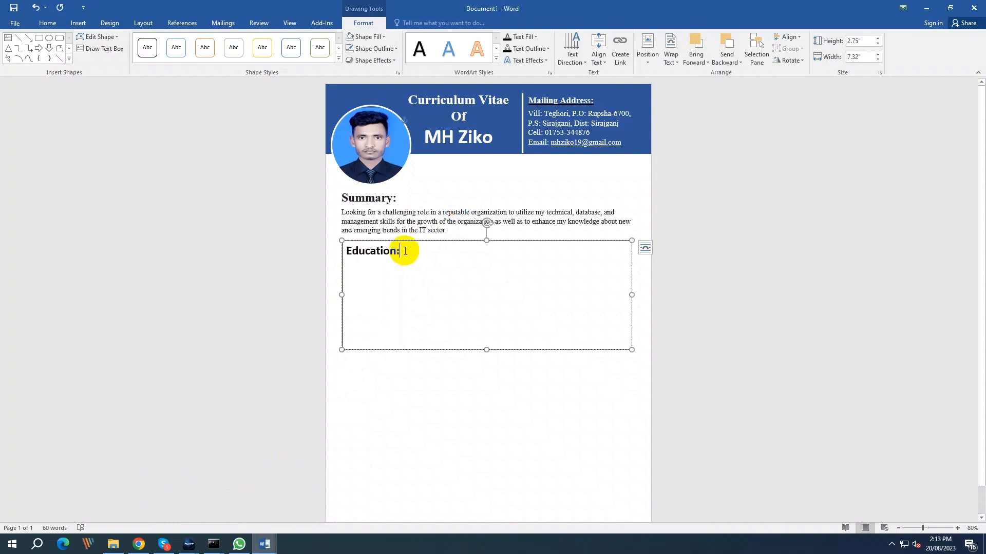
Paste the degree entries under "Education:", shorten the box to about 1.96" and nudge it up closer to the Summary text.
{"action": "key", "text": "ctrl+v"}
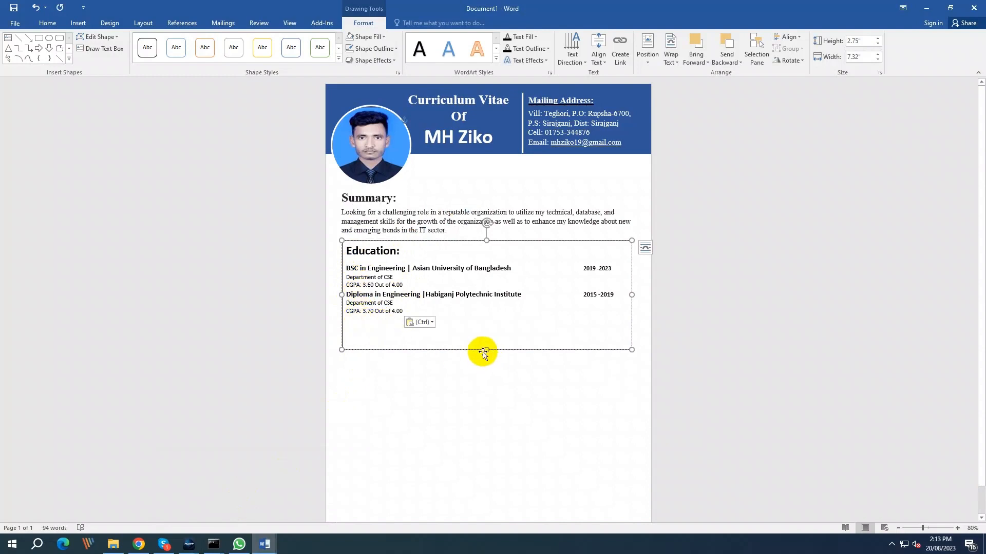
{"action": "left_click_drag", "start_coordinate": [486, 349], "coordinate": [487, 318]}
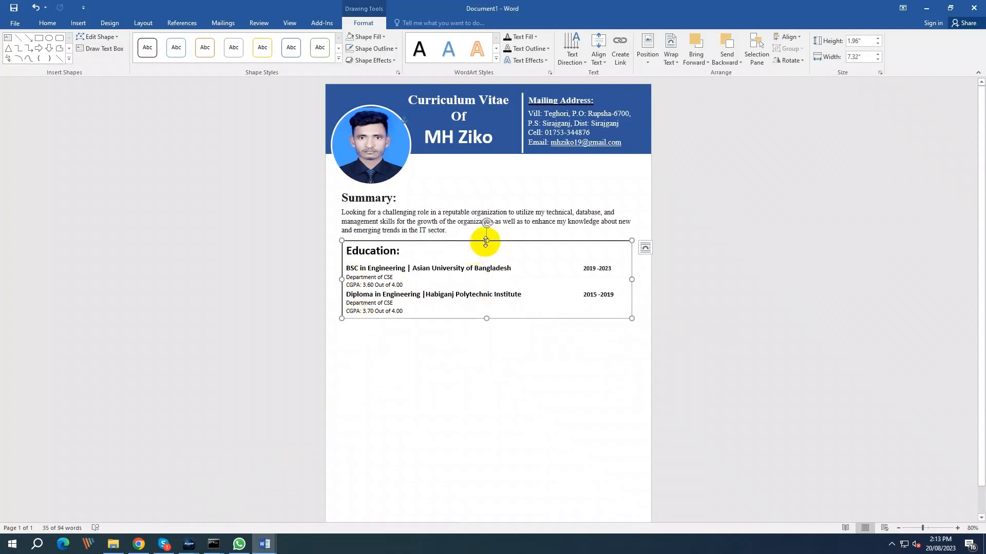
{"action": "left_click_drag", "start_coordinate": [486, 241], "coordinate": [485, 241]}
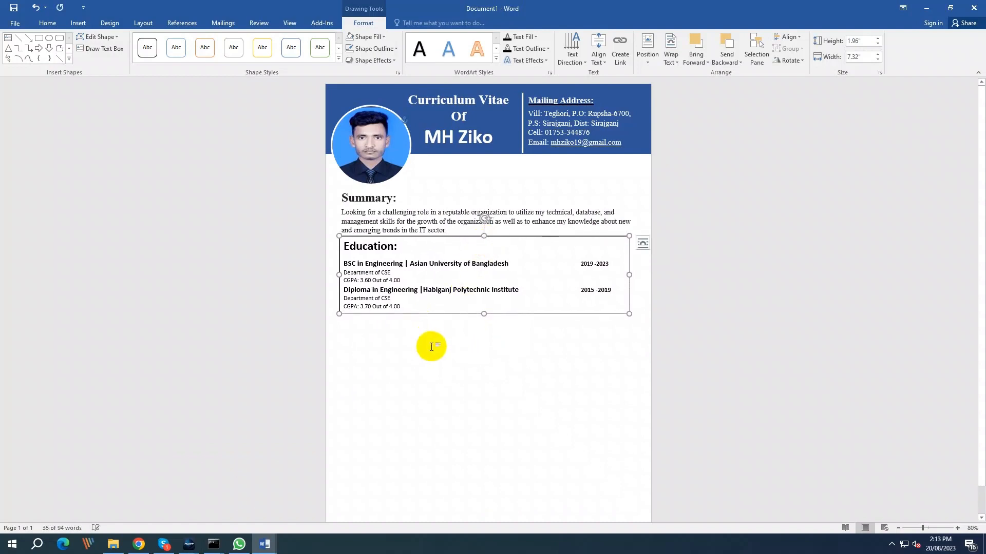
Set the Education text box to No Outline and No Fill.
{"action": "left_click", "coordinate": [473, 336]}
{"action": "left_click", "coordinate": [469, 313]}
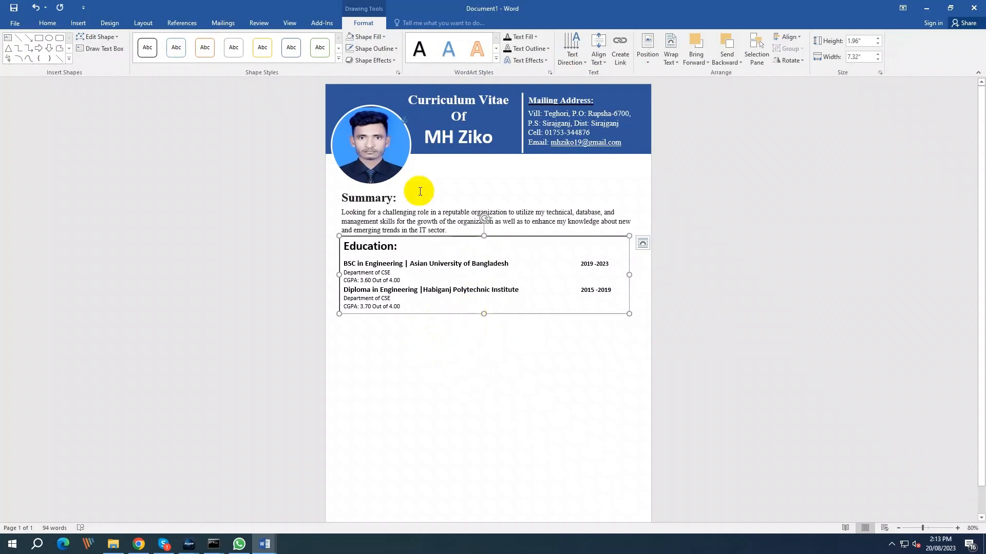
{"action": "left_click", "coordinate": [396, 50]}
{"action": "left_click", "coordinate": [383, 140]}
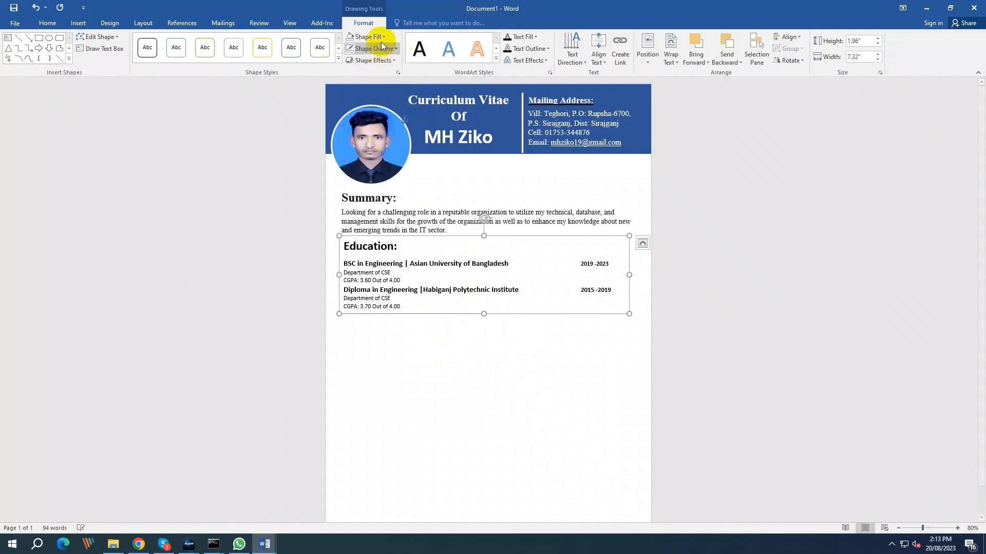
{"action": "left_click", "coordinate": [381, 40]}
{"action": "left_click", "coordinate": [374, 127]}
{"action": "left_click", "coordinate": [449, 328]}
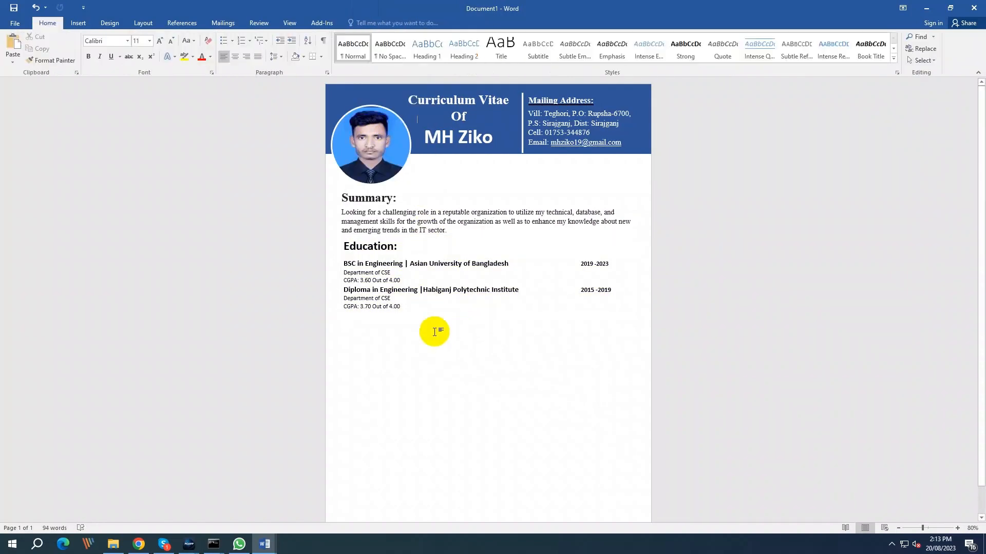
Draw a text box about 7.3" wide by 1.71" high below the Education section.
{"action": "left_click", "coordinate": [142, 24]}
{"action": "left_click", "coordinate": [89, 23]}
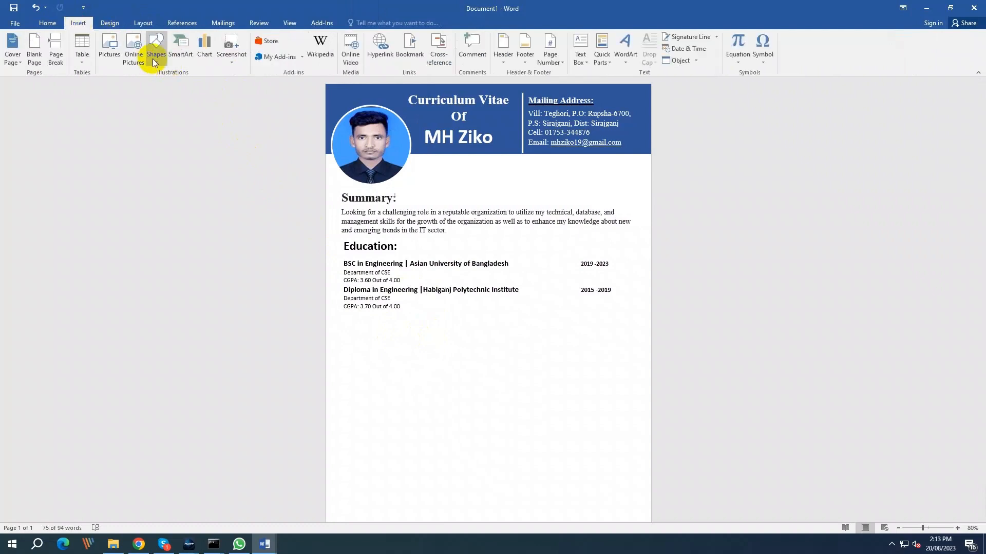
{"action": "left_click", "coordinate": [155, 57]}
{"action": "left_click", "coordinate": [149, 89]}
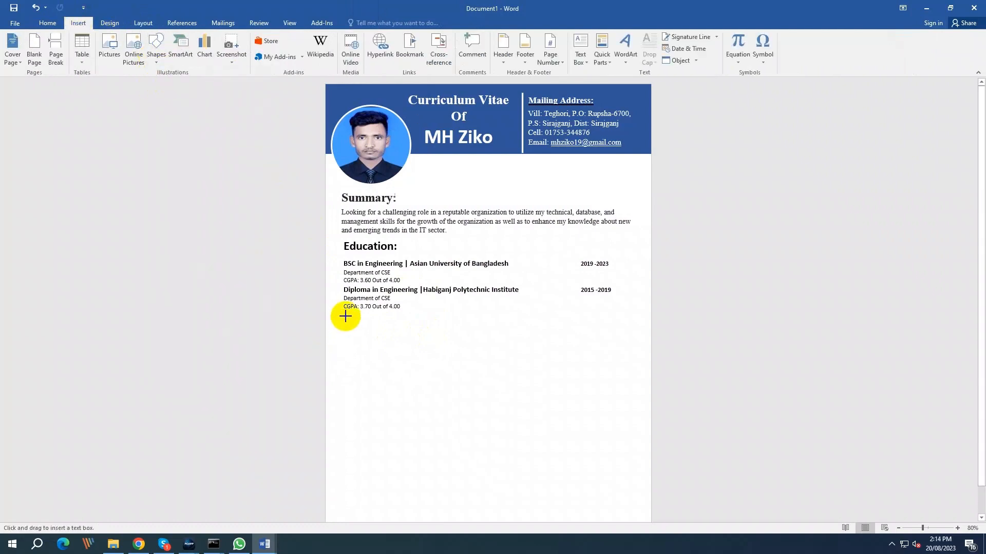
{"action": "mouse_move", "coordinate": [345, 316]}
{"action": "left_mouse_down"}
{"action": "mouse_move", "coordinate": [513, 380]}
{"action": "mouse_move", "coordinate": [635, 384]}
{"action": "left_mouse_up"}
Copy the "Skill Highlights" heading with its bullet list from the CV document and return to Document1.
{"action": "mouse_move", "coordinate": [267, 542]}
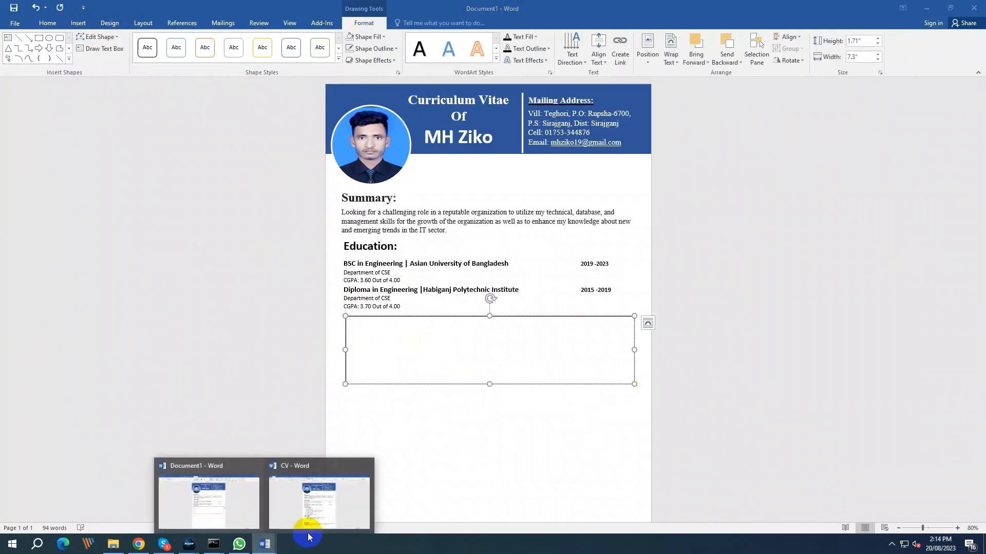
{"action": "left_click", "coordinate": [308, 536]}
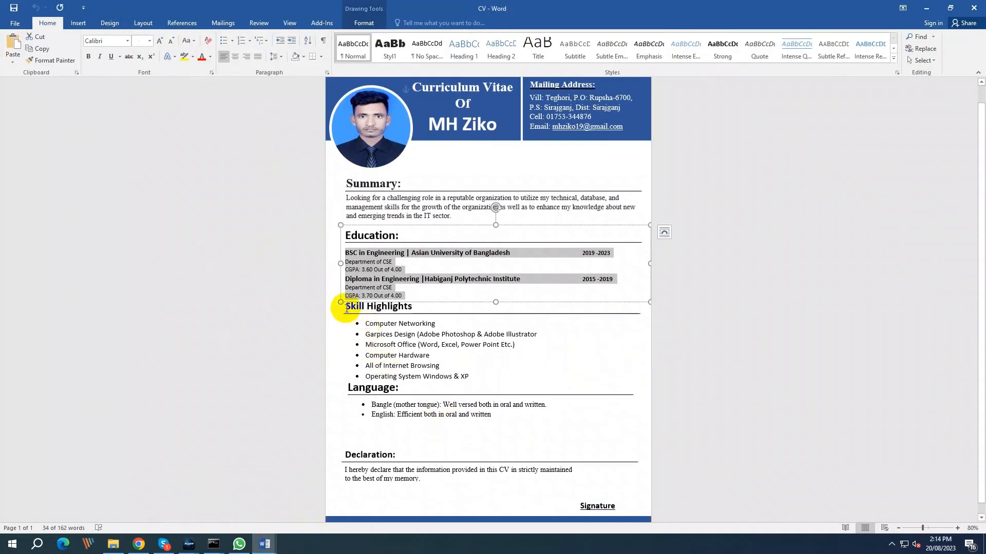
{"action": "left_click_drag", "start_coordinate": [347, 308], "coordinate": [470, 375]}
{"action": "key", "text": "ctrl+c"}
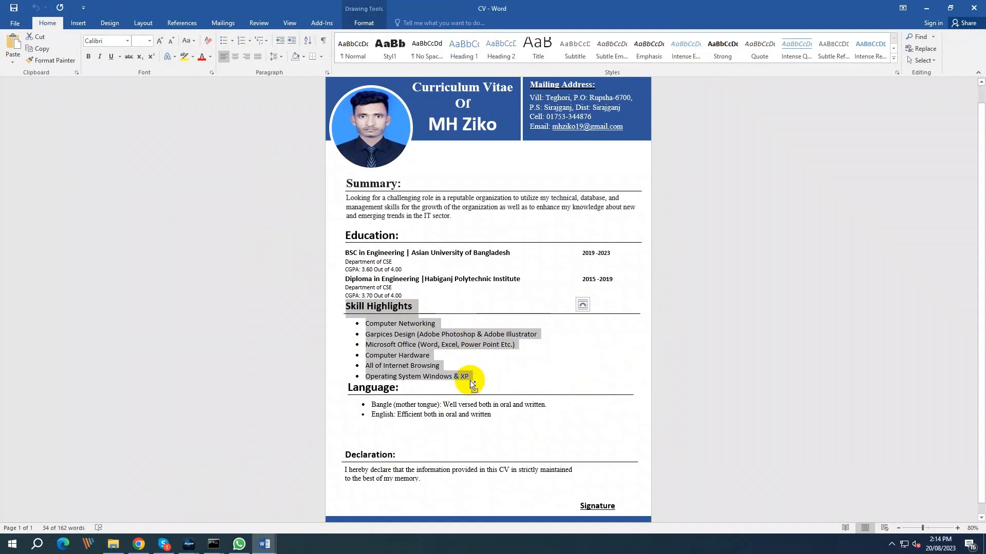
{"action": "left_click", "coordinate": [264, 544]}
{"action": "left_click", "coordinate": [209, 500]}
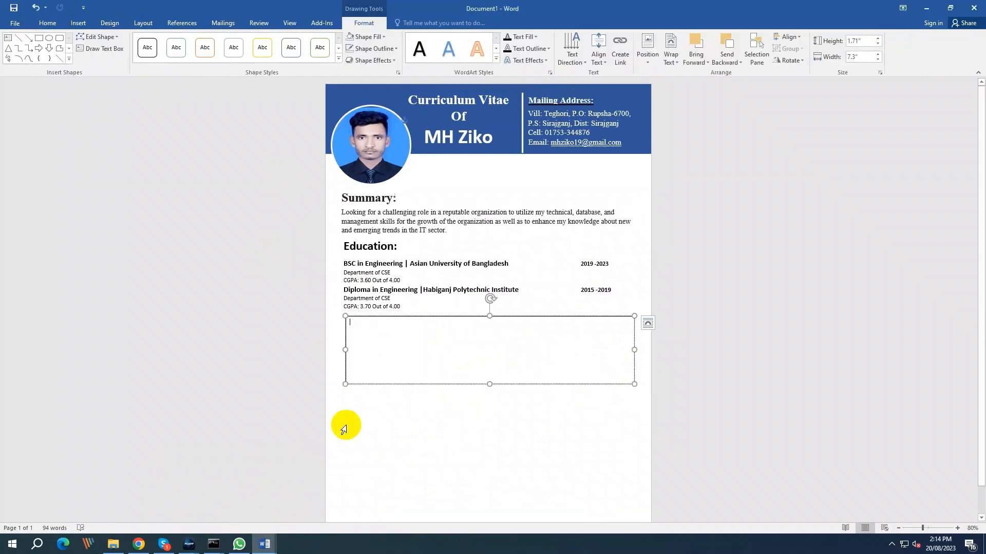
Paste the Skill Highlights section into the empty text box and extend the box to about 2.21" high to fit all bullets.
{"action": "left_click", "coordinate": [376, 352]}
{"action": "key", "text": "ctrl+v"}
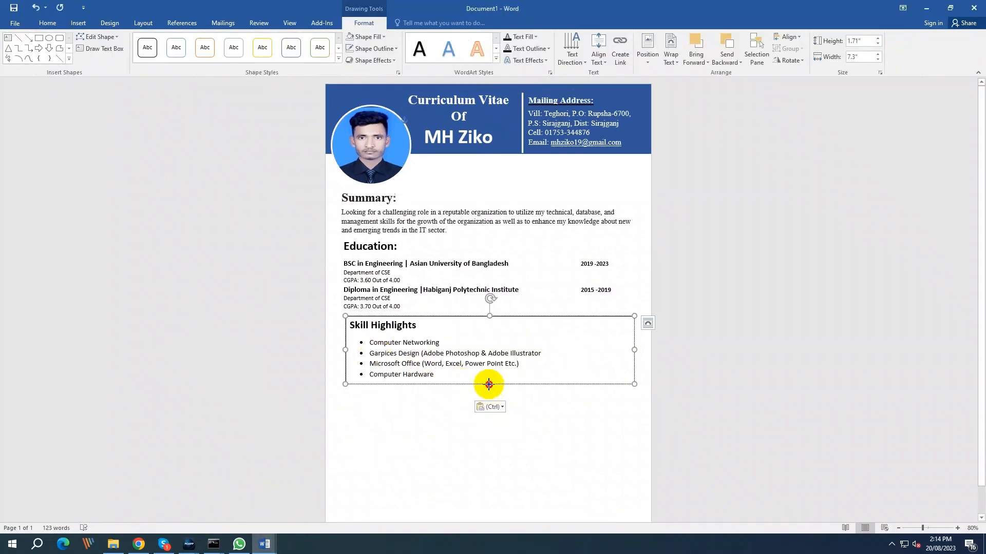
{"action": "left_click_drag", "start_coordinate": [489, 384], "coordinate": [488, 401]}
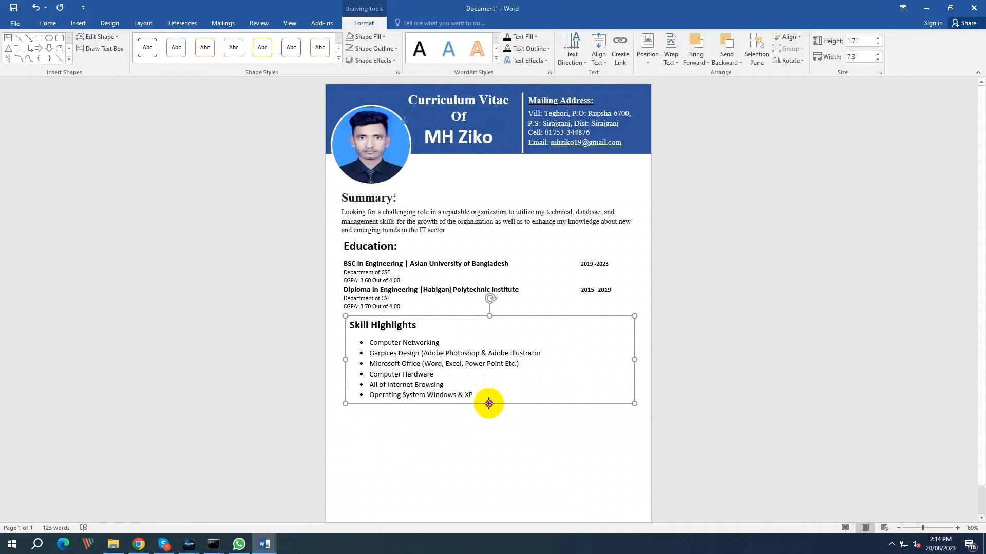
{"action": "left_click", "coordinate": [442, 451]}
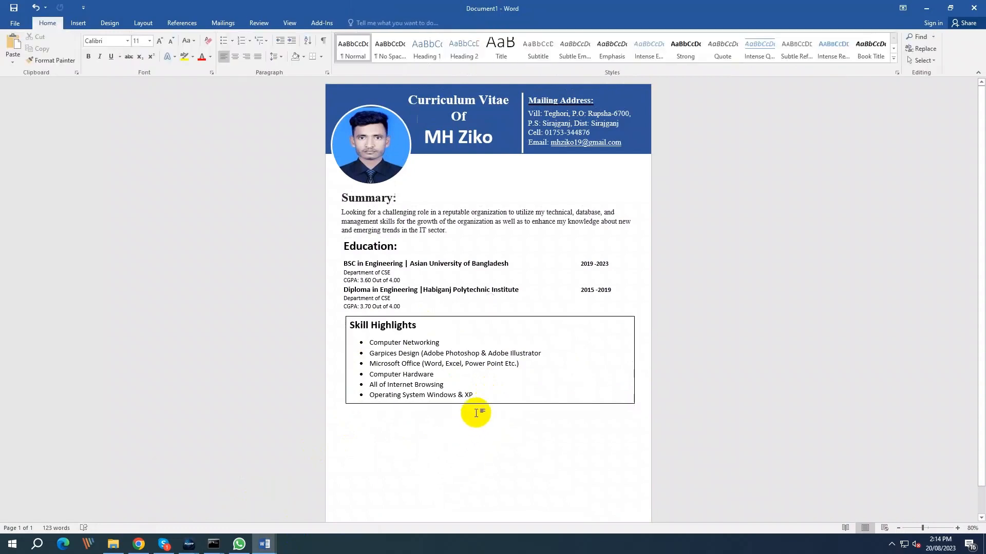
Set the Skill Highlights text box to No Outline and No Fill.
{"action": "left_click", "coordinate": [482, 402]}
{"action": "left_click", "coordinate": [396, 49]}
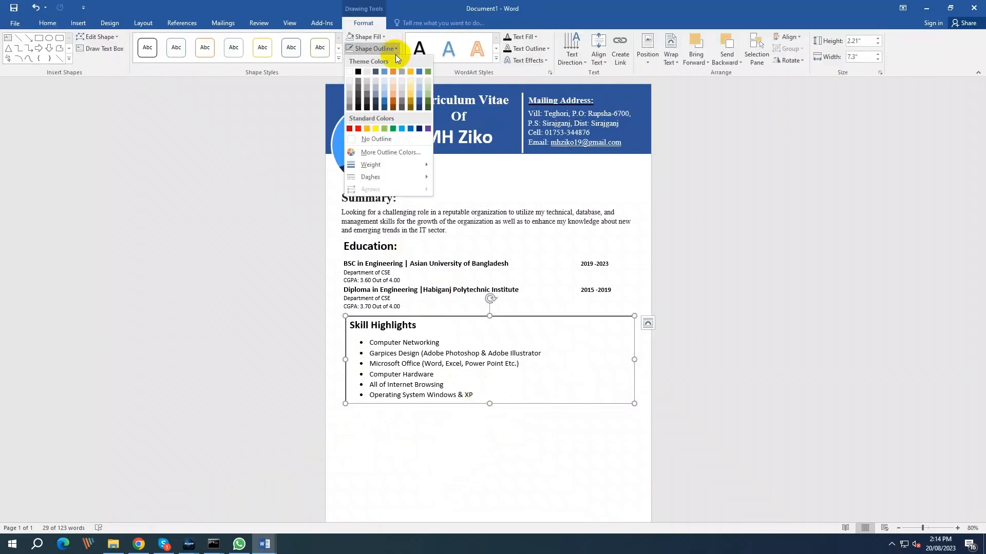
{"action": "left_click", "coordinate": [384, 41]}
{"action": "left_click", "coordinate": [384, 41]}
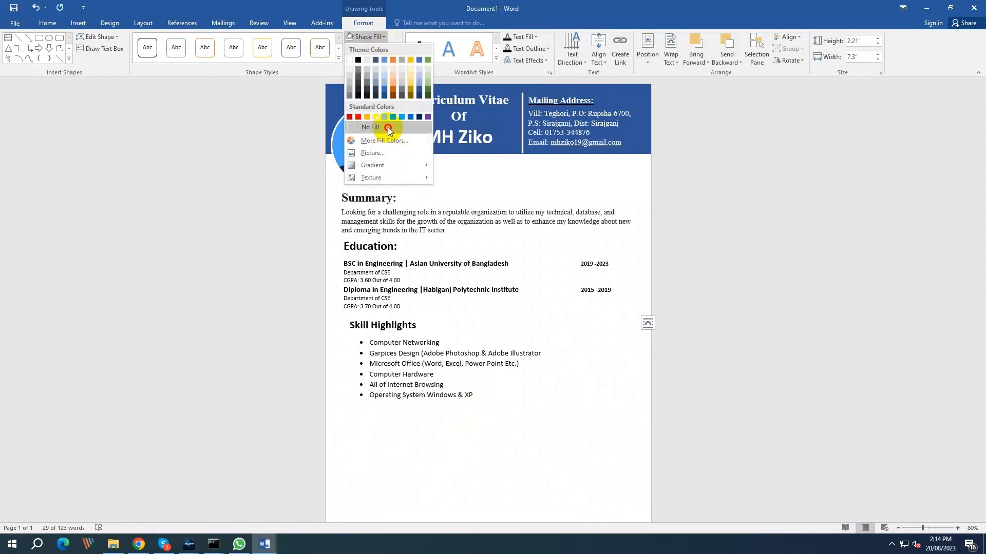
{"action": "left_click", "coordinate": [387, 139]}
{"action": "left_click", "coordinate": [444, 374]}
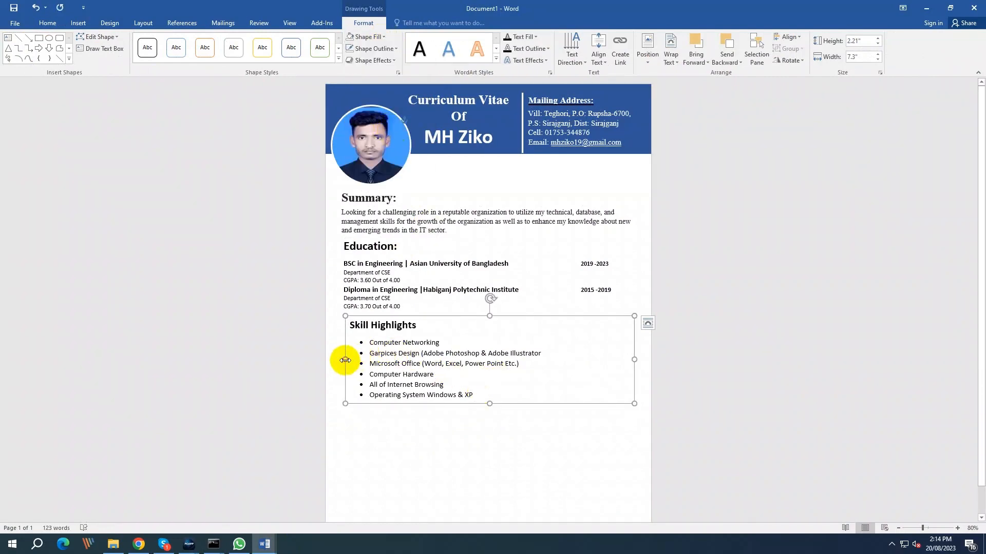
Align the Skill Highlights box directly under the Education text, make it about 2.23" high and narrow it toward the bullet text.
{"action": "left_click_drag", "start_coordinate": [345, 360], "coordinate": [342, 357]}
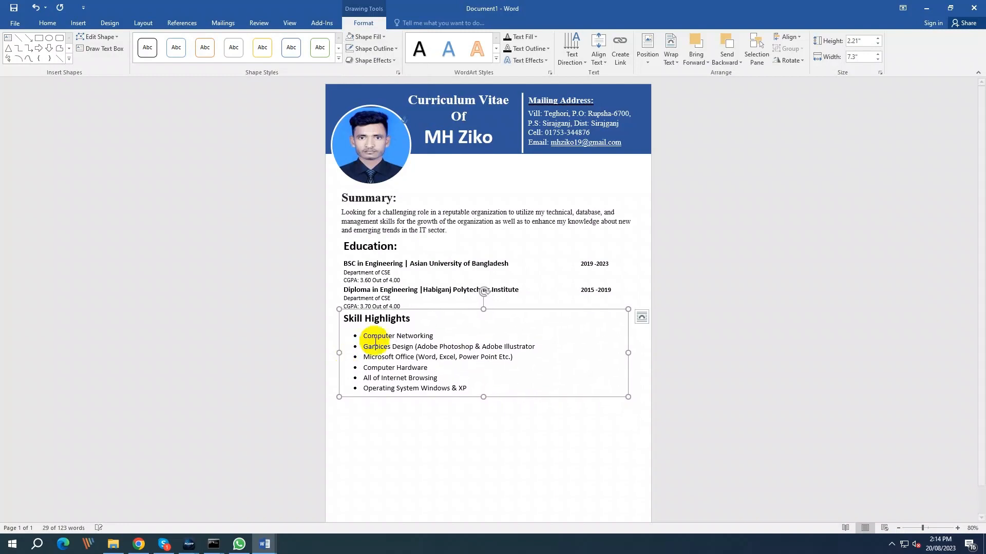
{"action": "left_click_drag", "start_coordinate": [483, 309], "coordinate": [483, 310]}
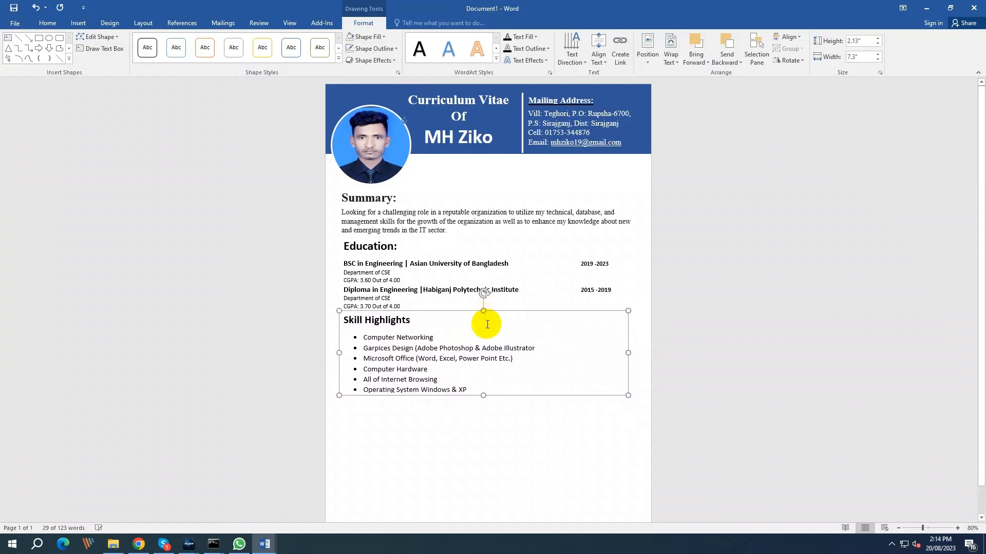
{"action": "left_click_drag", "start_coordinate": [481, 395], "coordinate": [482, 398]}
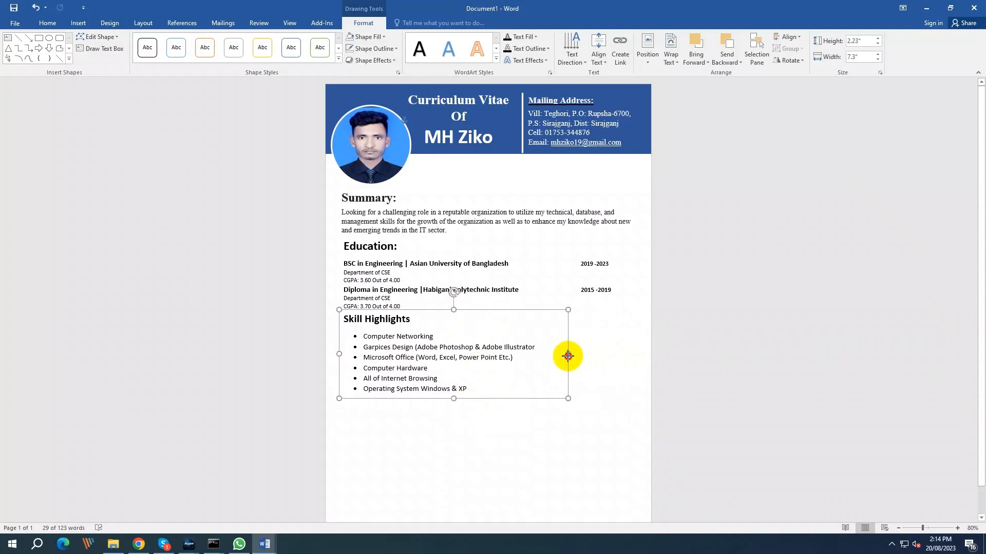
{"action": "left_click", "coordinate": [456, 441]}
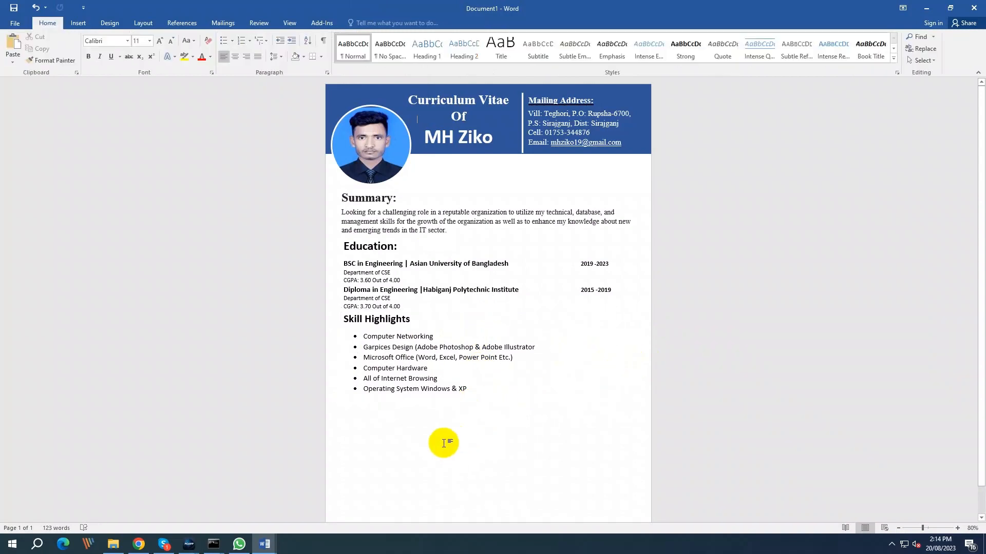
Draw a text box about 7.22" wide by 1.38" high below the Skill Highlights list.
{"action": "scroll", "coordinate": [443, 443], "scroll_direction": "down", "scroll_amount": 1}
{"action": "left_click", "coordinate": [80, 23]}
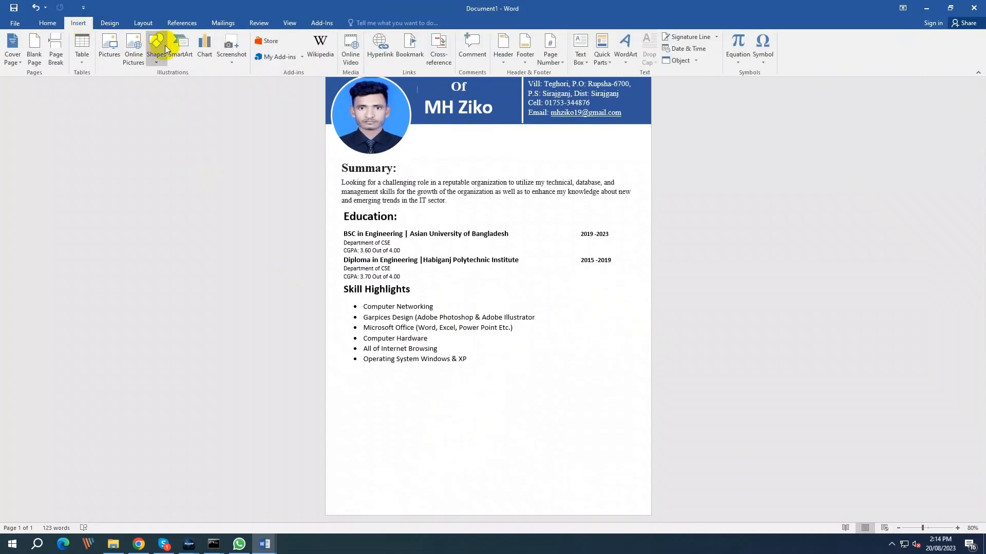
{"action": "left_click", "coordinate": [165, 45]}
{"action": "left_click", "coordinate": [148, 87]}
{"action": "mouse_move", "coordinate": [344, 372]}
{"action": "left_mouse_down"}
{"action": "mouse_move", "coordinate": [475, 388]}
{"action": "mouse_move", "coordinate": [614, 425]}
{"action": "mouse_move", "coordinate": [629, 440]}
{"action": "mouse_move", "coordinate": [630, 426]}
{"action": "left_mouse_up"}
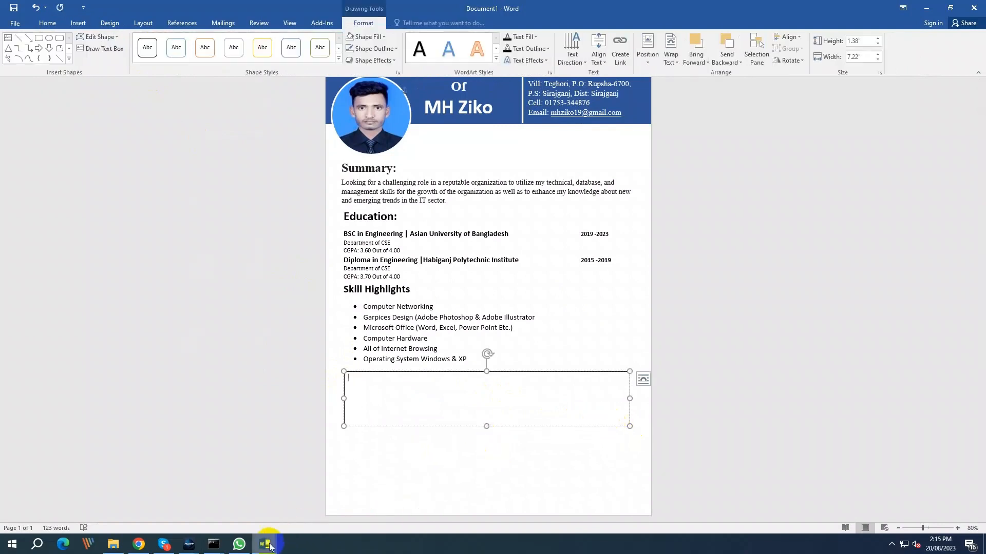
Copy the Language heading and its two bullets from the CV document into the empty text box in Document1.
{"action": "mouse_move", "coordinate": [268, 545]}
{"action": "left_click", "coordinate": [341, 522]}
{"action": "scroll", "coordinate": [365, 395], "scroll_direction": "down", "scroll_amount": 1}
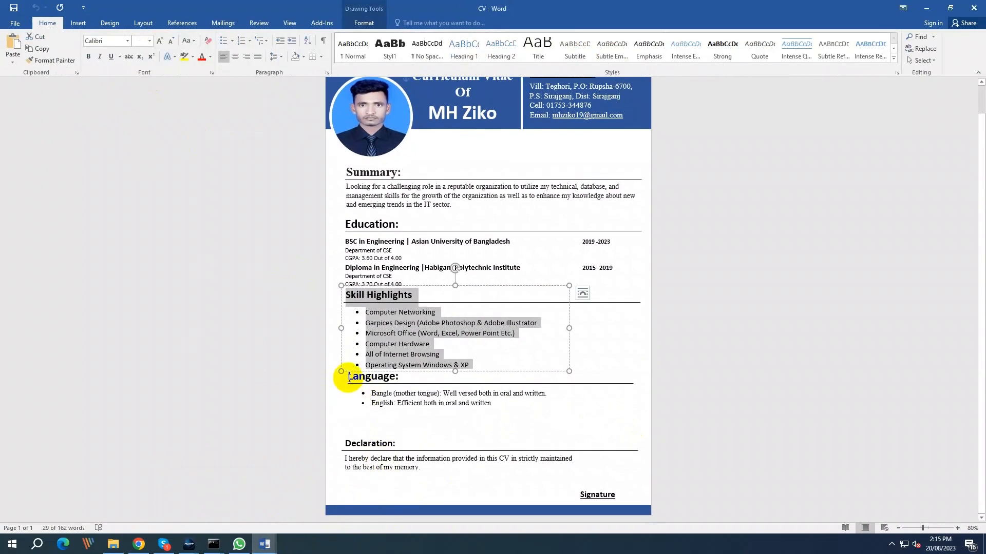
{"action": "left_click_drag", "start_coordinate": [349, 378], "coordinate": [512, 413]}
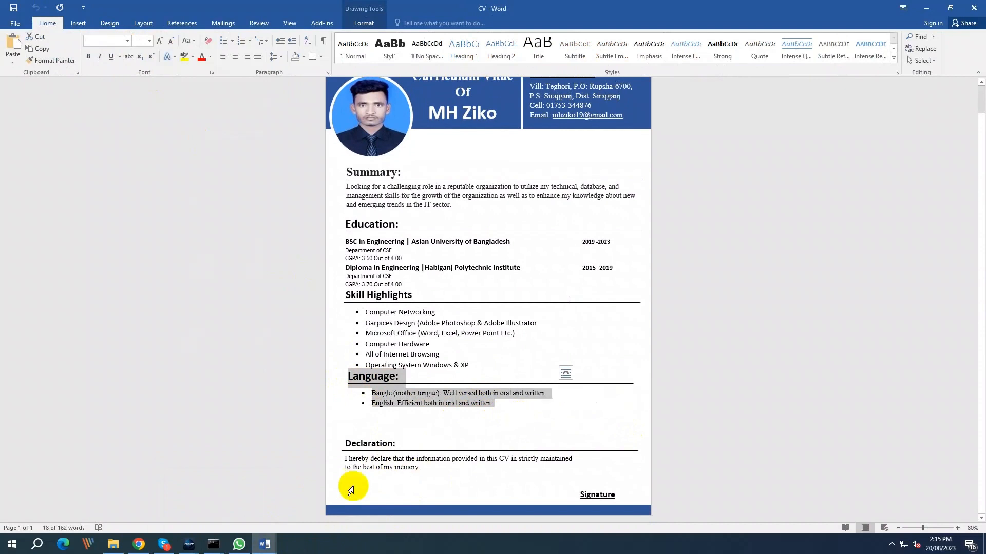
{"action": "mouse_move", "coordinate": [264, 545]}
{"action": "left_click", "coordinate": [352, 511]}
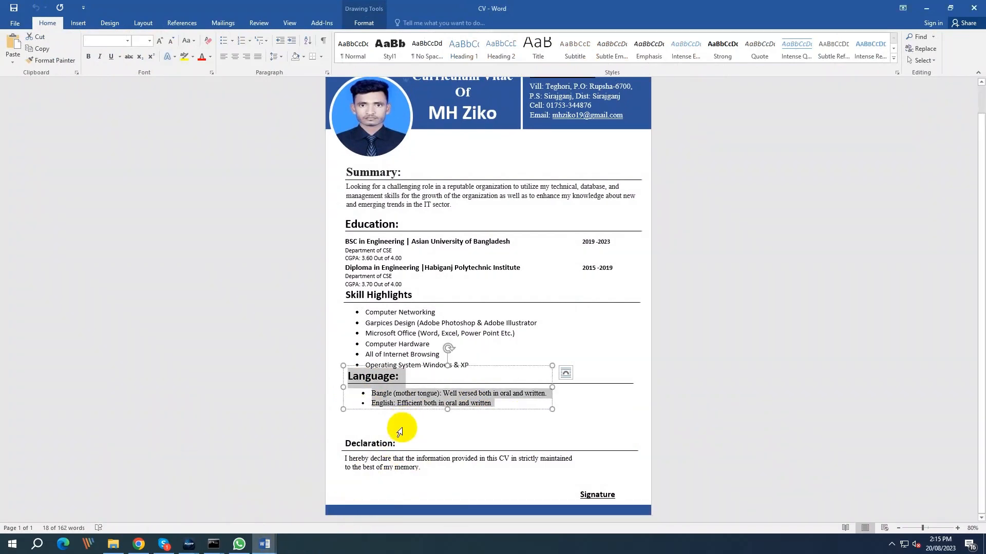
{"action": "key", "text": "ctrl+c"}
{"action": "left_click", "coordinate": [226, 510]}
{"action": "left_click", "coordinate": [373, 411]}
{"action": "key", "text": "ctrl+v"}
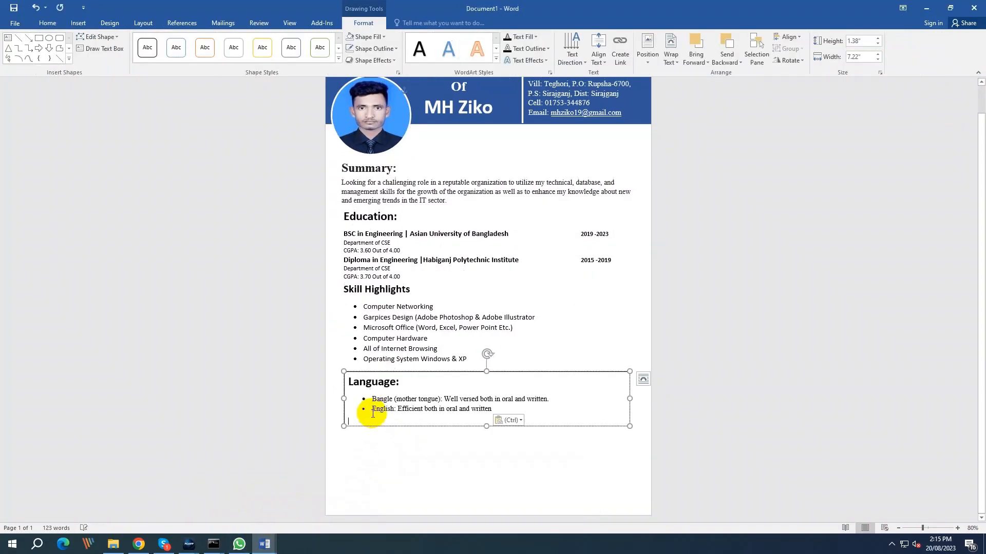
Shrink the Language text box around its text to about 5.42" wide by 1.12" high.
{"action": "left_click_drag", "start_coordinate": [486, 426], "coordinate": [485, 416]}
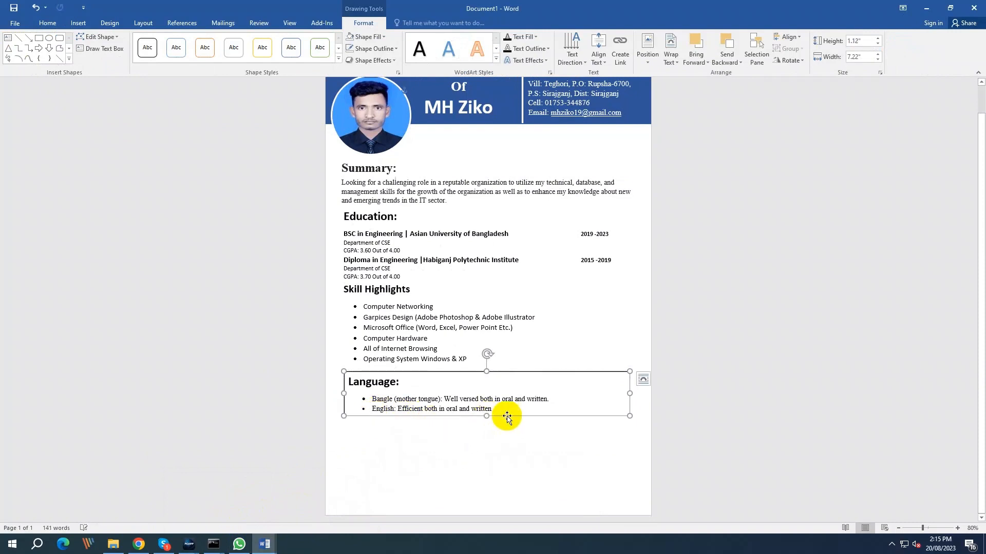
{"action": "left_click_drag", "start_coordinate": [628, 394], "coordinate": [560, 396]}
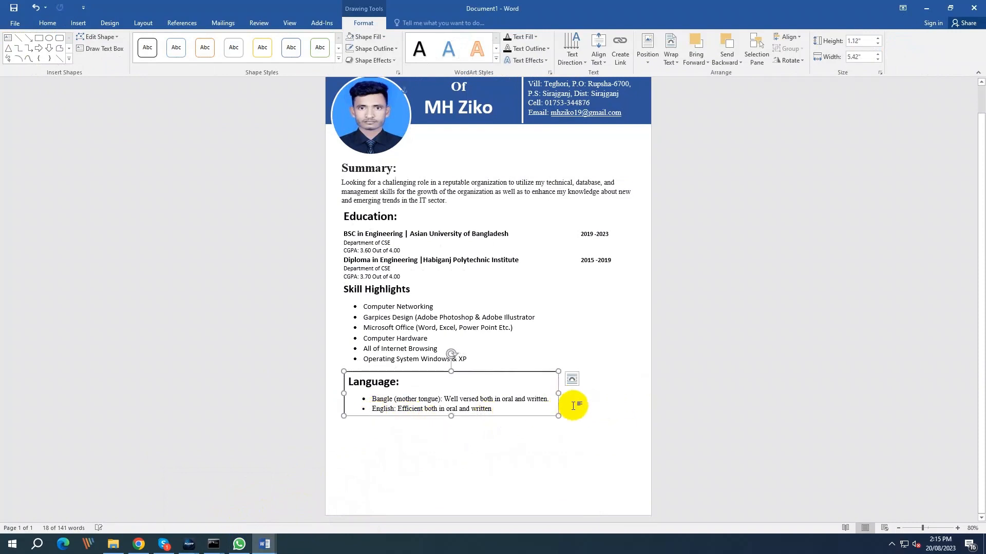
{"action": "left_click", "coordinate": [577, 402]}
{"action": "left_click", "coordinate": [535, 401]}
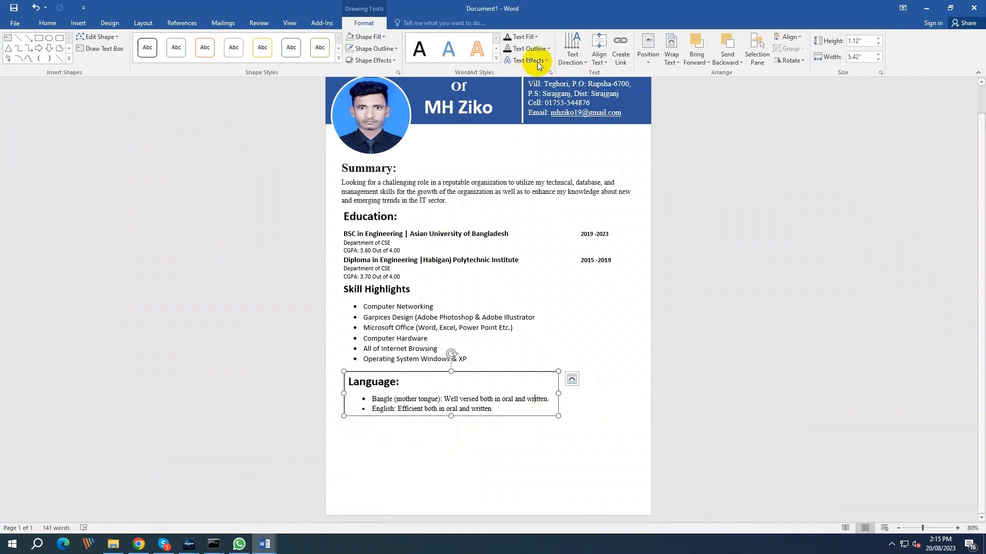
Set the Language text box to No Fill and No Outline.
{"action": "left_click", "coordinate": [538, 37]}
{"action": "left_click", "coordinate": [538, 37]}
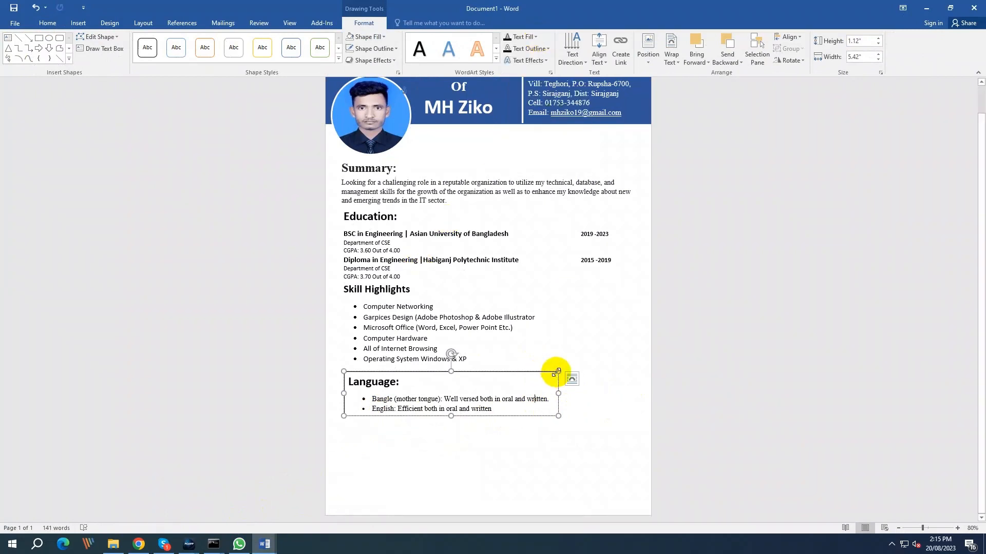
{"action": "left_click", "coordinate": [384, 36]}
{"action": "left_click", "coordinate": [408, 155]}
{"action": "left_click", "coordinate": [384, 37]}
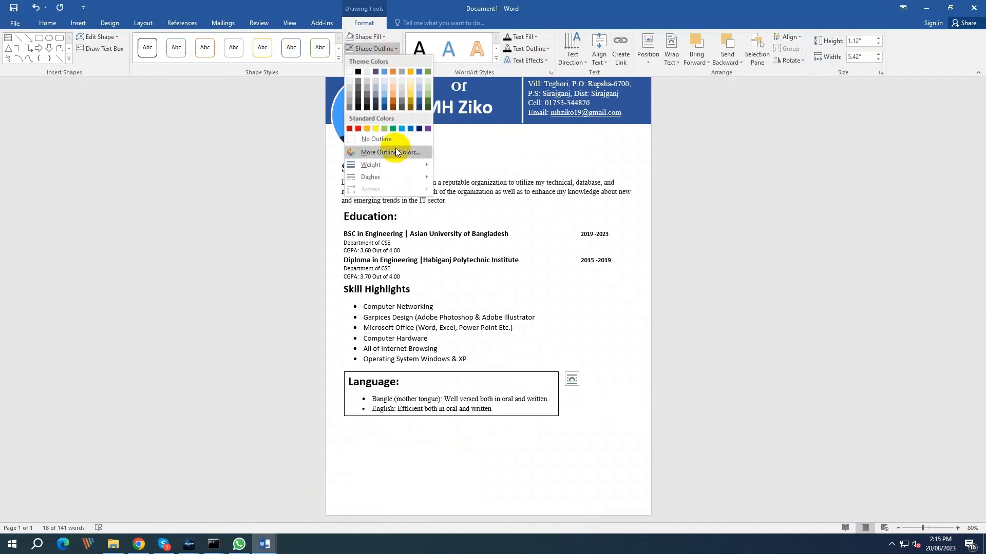
{"action": "left_click", "coordinate": [396, 149]}
{"action": "left_click", "coordinate": [570, 429]}
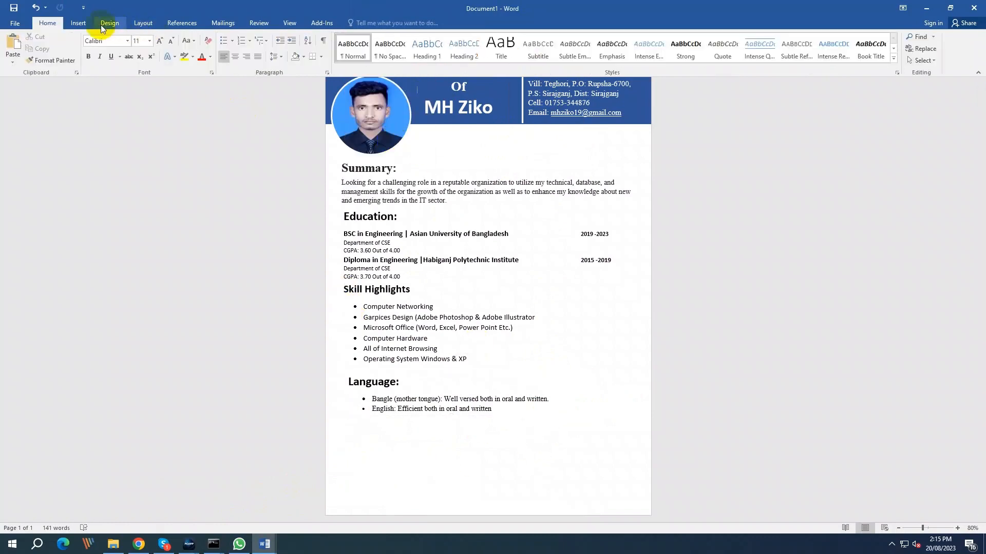
Draw a text box about 6.95" wide by 1.51" high directly below the Language bullets.
{"action": "left_click", "coordinate": [79, 24]}
{"action": "left_click", "coordinate": [155, 47]}
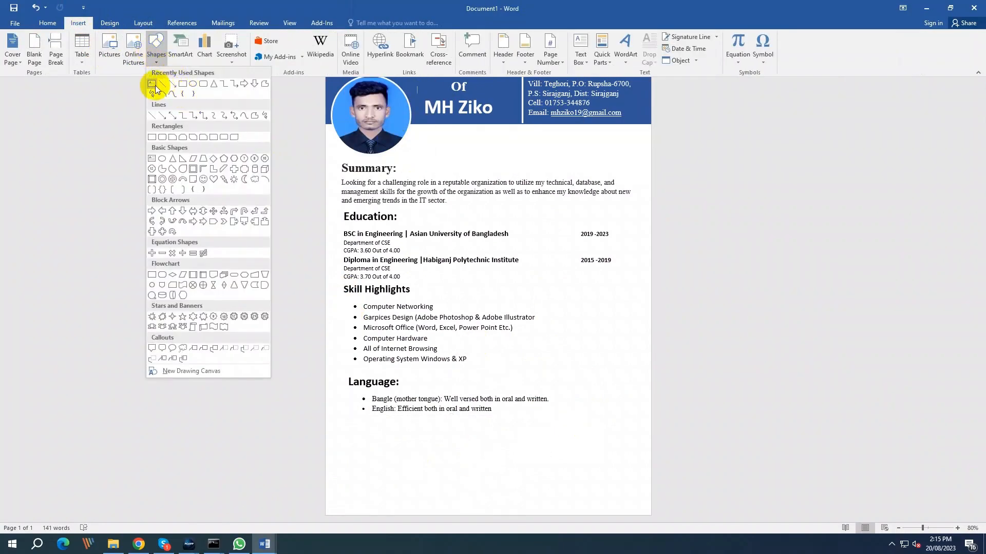
{"action": "left_click", "coordinate": [152, 85]}
{"action": "mouse_move", "coordinate": [350, 415]}
{"action": "left_mouse_down"}
{"action": "mouse_move", "coordinate": [530, 458]}
{"action": "mouse_move", "coordinate": [612, 493]}
{"action": "mouse_move", "coordinate": [623, 475]}
{"action": "left_mouse_up"}
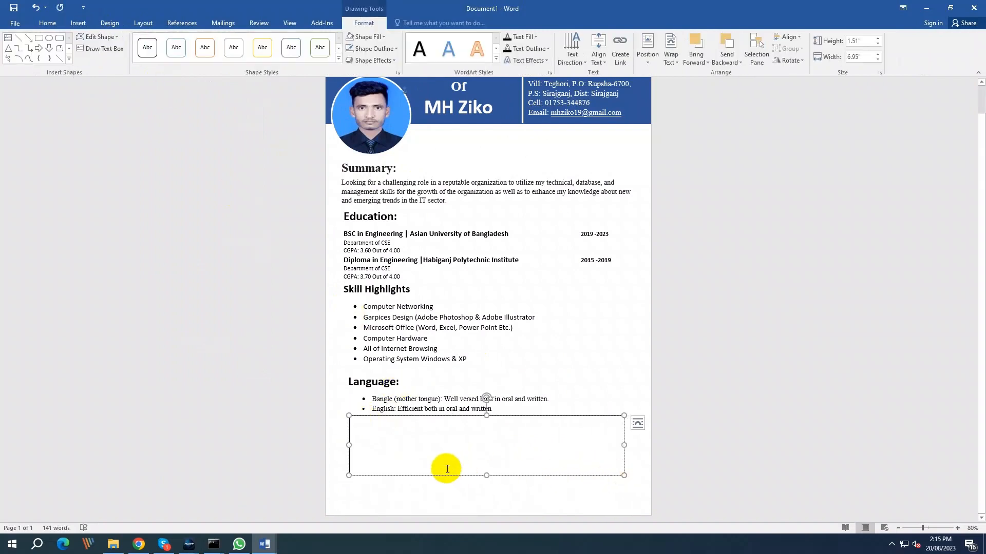
Copy the Declaration heading and statement from the CV document into the new text box in Document1.
{"action": "mouse_move", "coordinate": [265, 543]}
{"action": "left_click", "coordinate": [342, 522]}
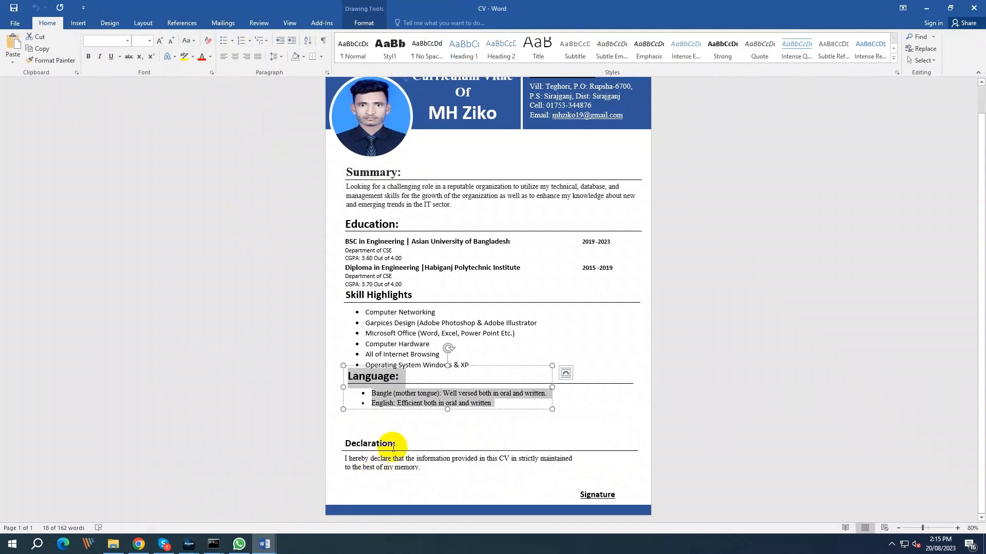
{"action": "left_click_drag", "start_coordinate": [345, 440], "coordinate": [541, 468]}
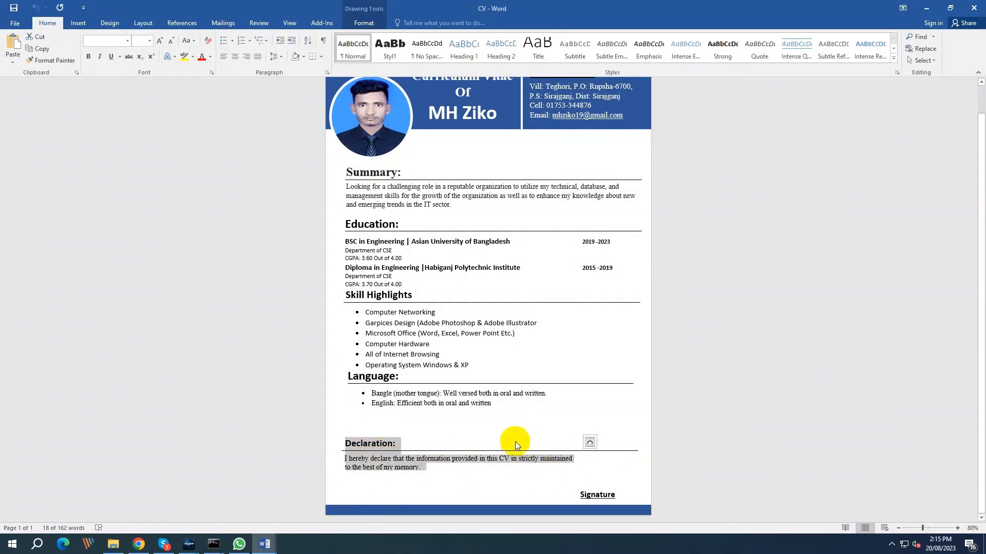
{"action": "left_click", "coordinate": [264, 539]}
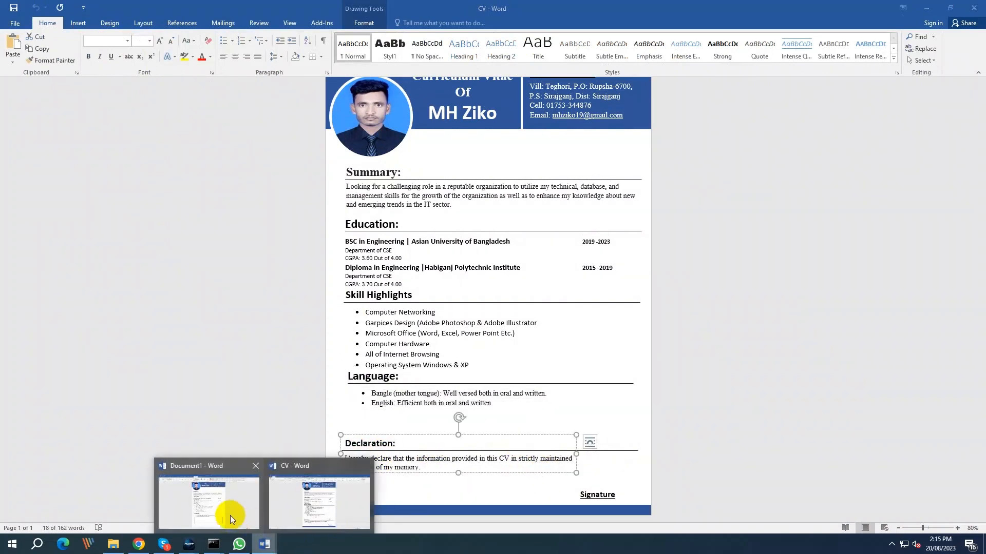
{"action": "left_click", "coordinate": [230, 520]}
{"action": "key", "text": "ctrl+v"}
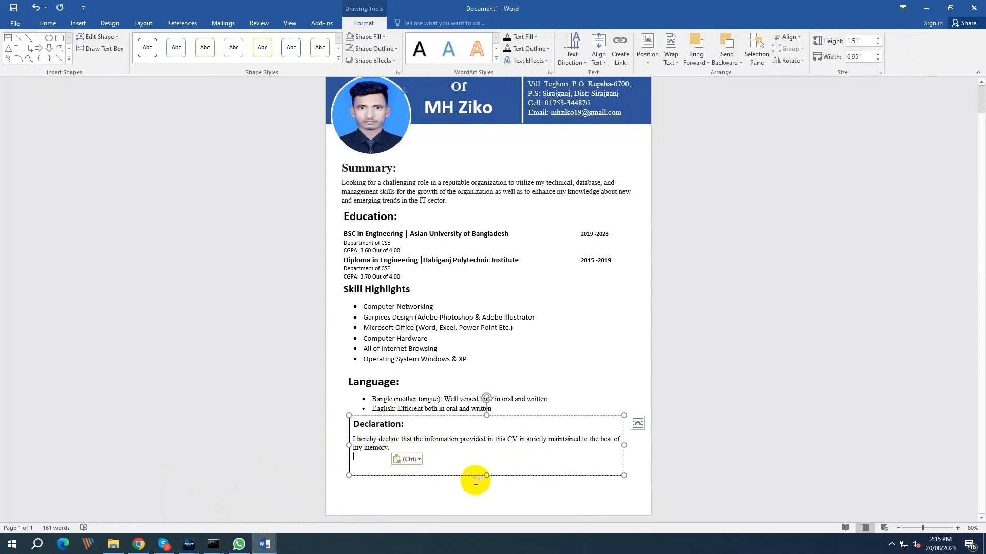
Resize the Declaration box to about 6.35" wide by 0.99" high and shift it and the Language box slightly left.
{"action": "left_click_drag", "start_coordinate": [486, 476], "coordinate": [486, 456]}
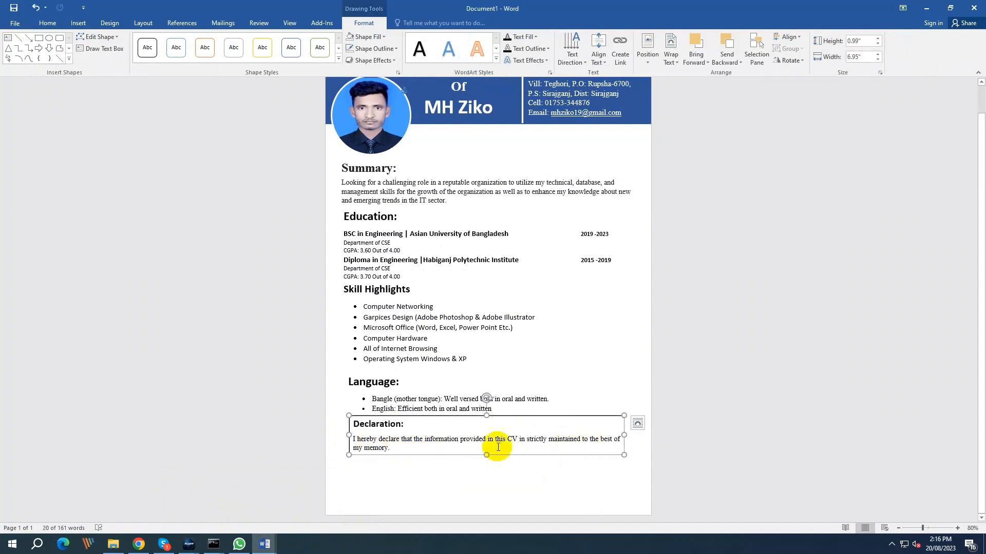
{"action": "left_click_drag", "start_coordinate": [349, 437], "coordinate": [348, 437]}
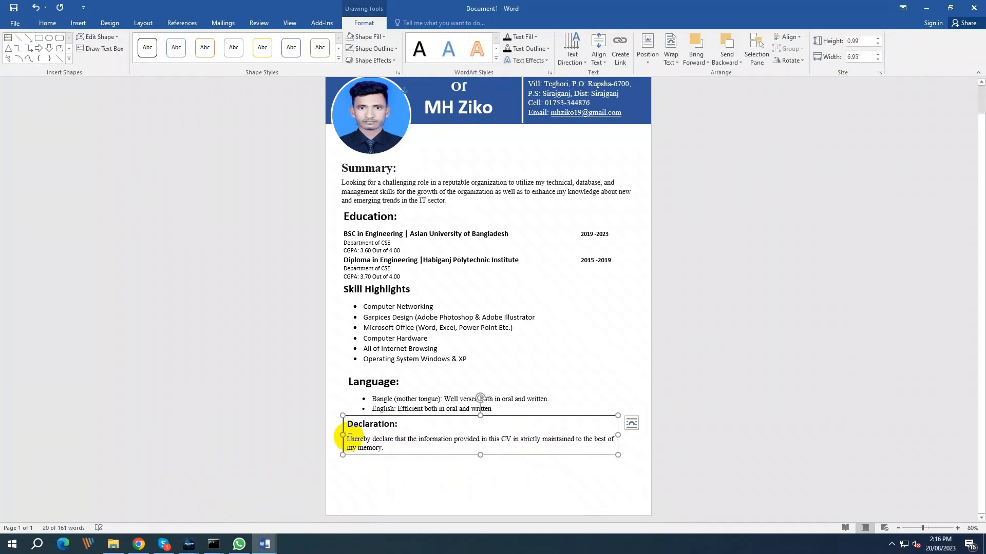
{"action": "left_click", "coordinate": [347, 381]}
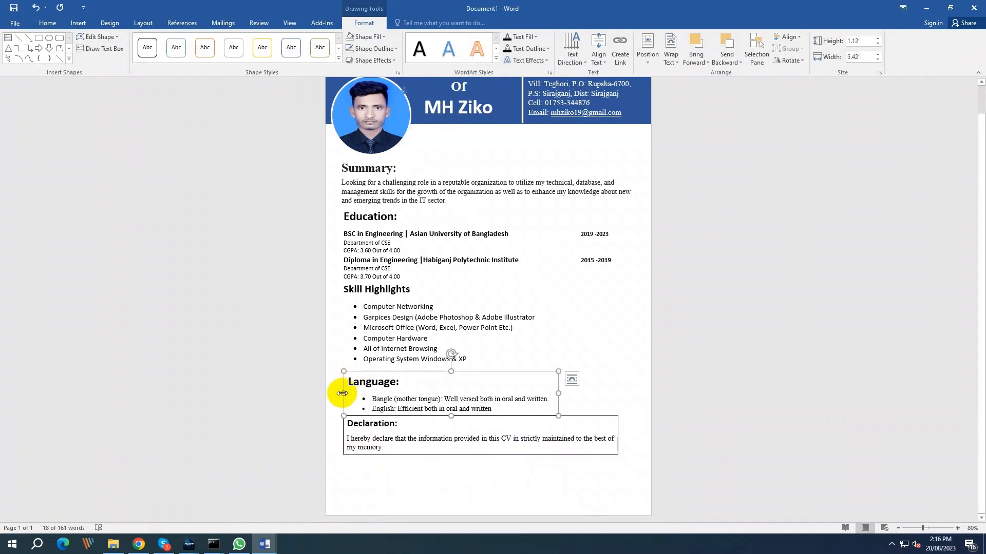
{"action": "left_click_drag", "start_coordinate": [342, 393], "coordinate": [337, 394]}
{"action": "left_click", "coordinate": [390, 424]}
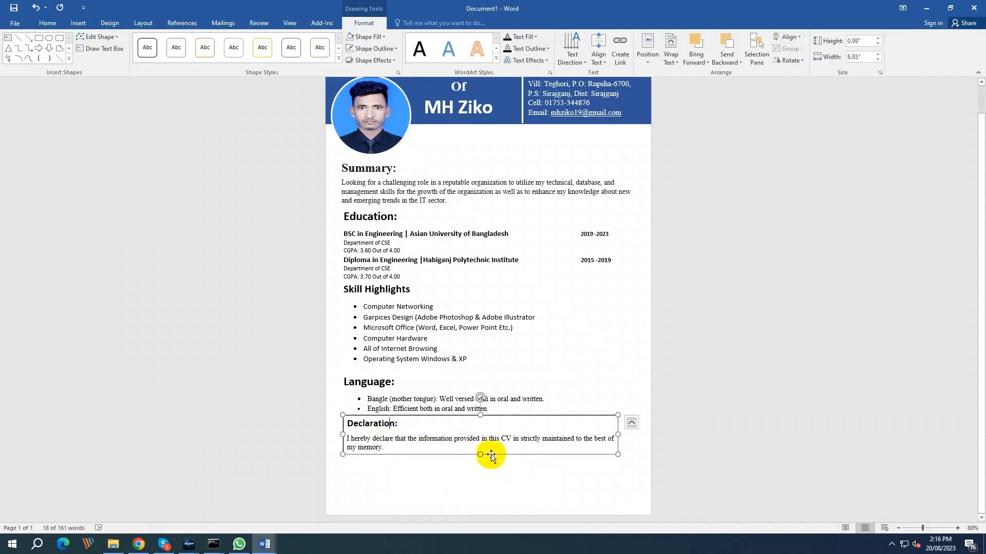
{"action": "left_click_drag", "start_coordinate": [617, 434], "coordinate": [594, 434]}
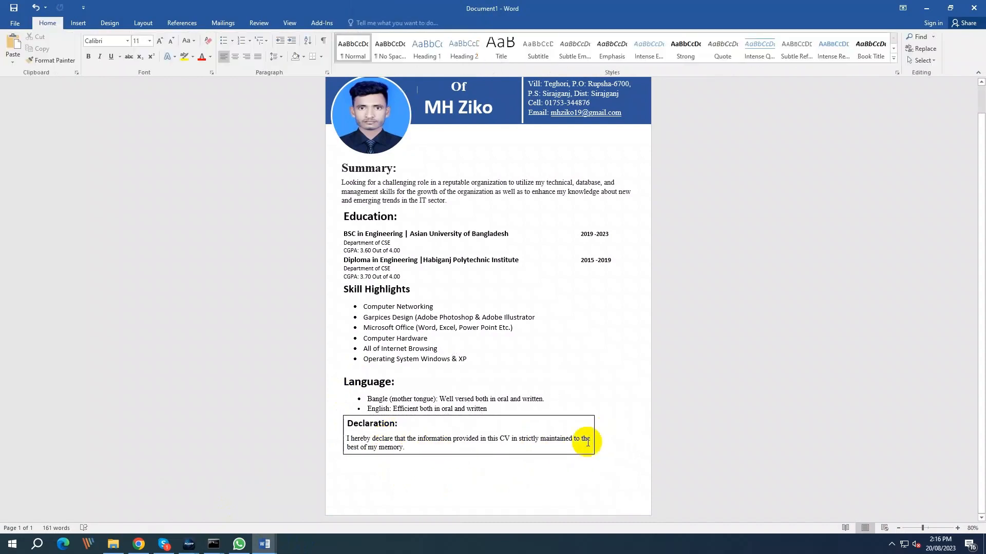
Set the Declaration text box to No Fill and No Outline.
{"action": "left_click", "coordinate": [439, 451]}
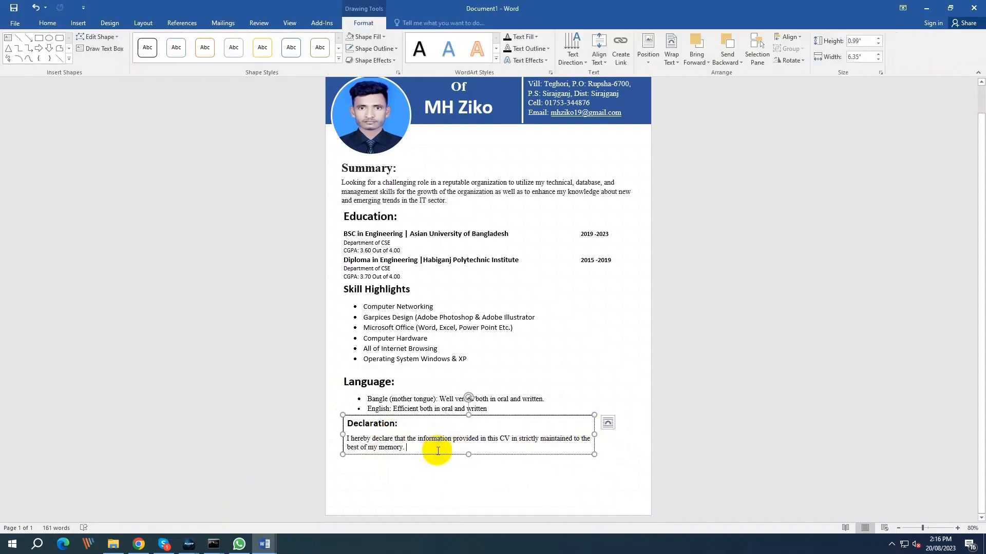
{"action": "left_click", "coordinate": [381, 38]}
{"action": "left_click", "coordinate": [377, 48]}
{"action": "left_click", "coordinate": [374, 48]}
{"action": "left_click", "coordinate": [398, 93]}
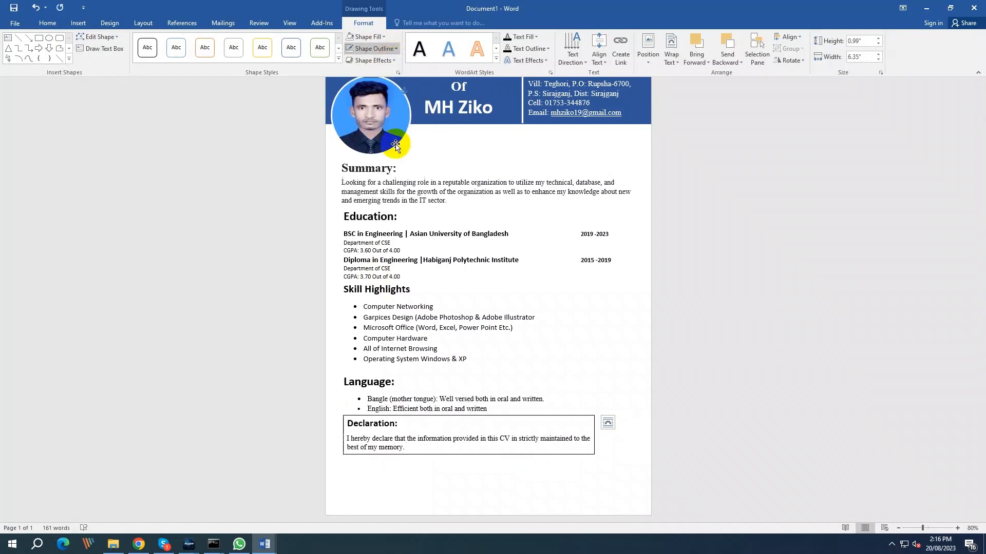
{"action": "left_click", "coordinate": [467, 470]}
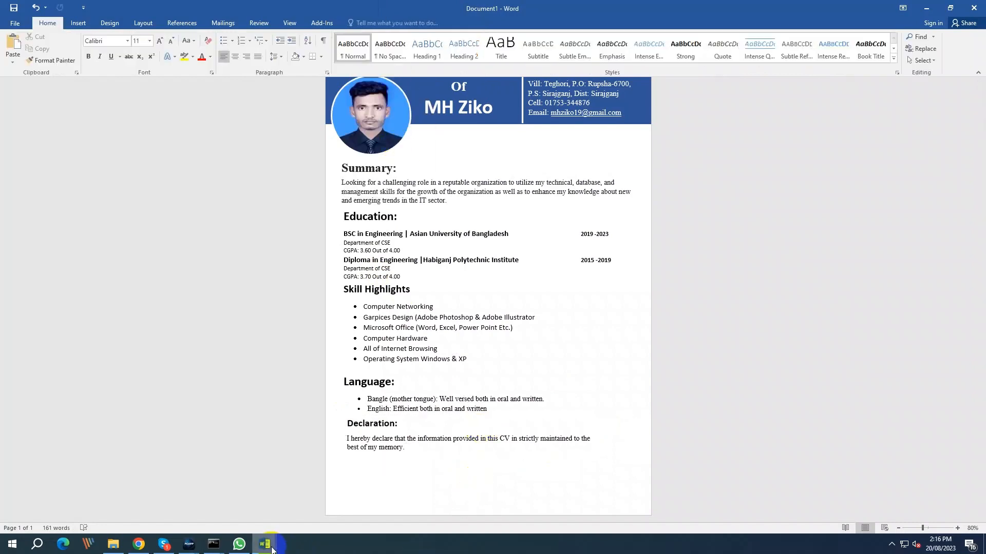
Copy the underlined Signature text from the CV document and return to Document1.
{"action": "mouse_move", "coordinate": [264, 544]}
{"action": "left_click", "coordinate": [341, 511]}
{"action": "left_click", "coordinate": [581, 496]}
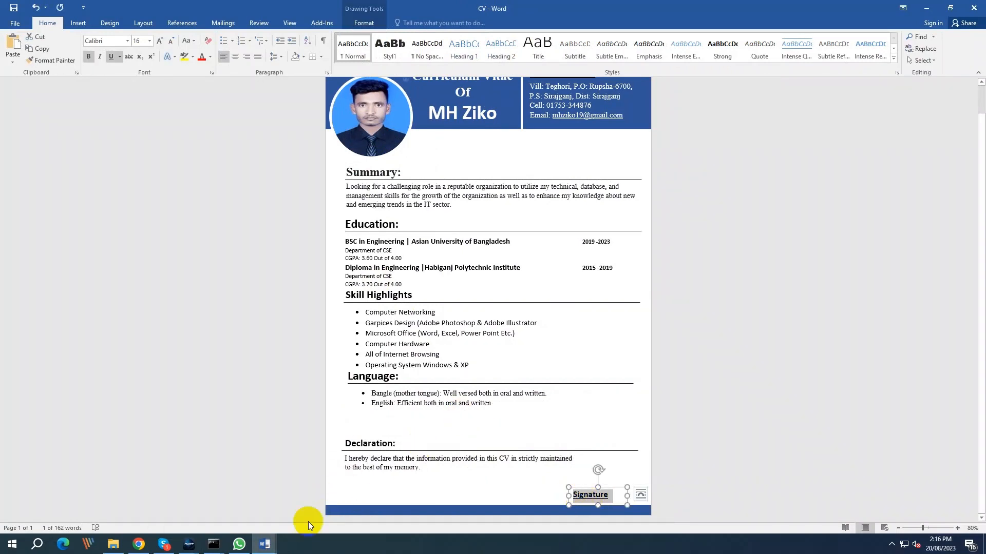
{"action": "mouse_move", "coordinate": [268, 547]}
{"action": "left_click", "coordinate": [231, 508]}
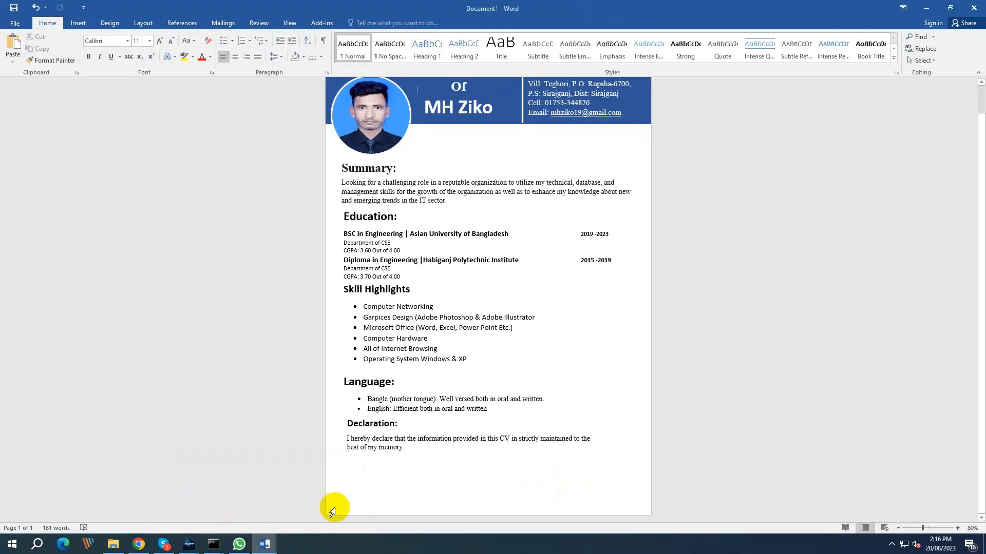
Draw a text box at the page's lower right for the pasted Signature text, sized about 1.19" wide by 0.58" high.
{"action": "left_click", "coordinate": [80, 23]}
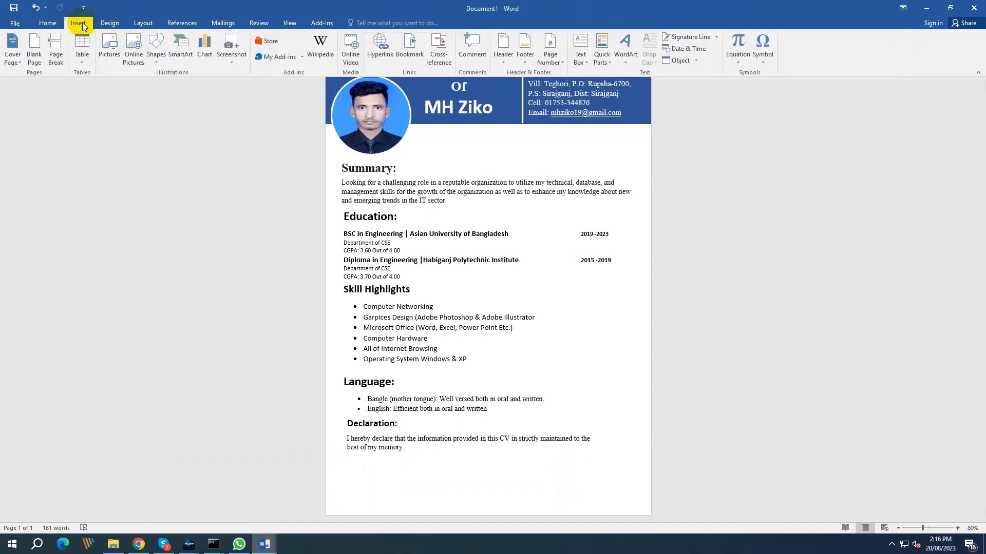
{"action": "left_click", "coordinate": [150, 53]}
{"action": "left_click", "coordinate": [158, 87]}
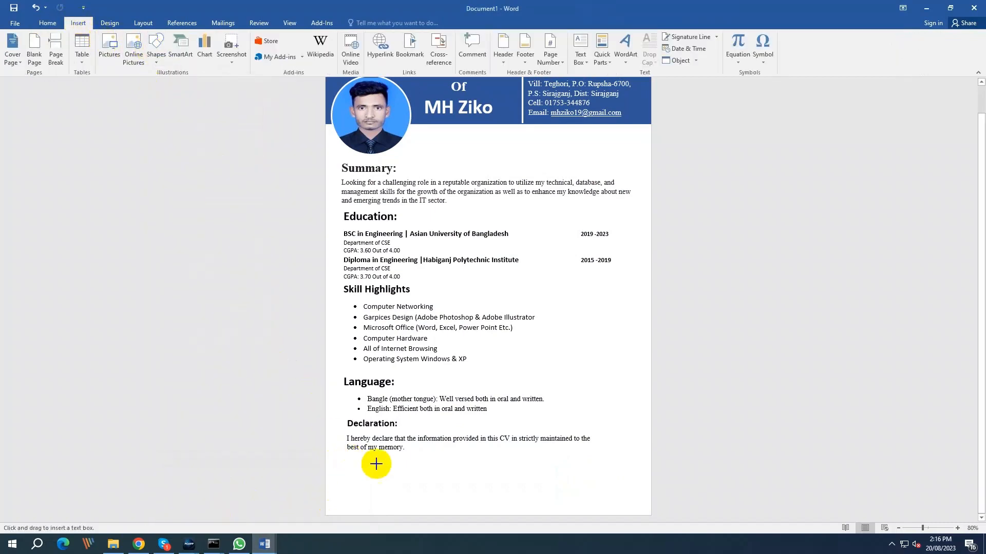
{"action": "left_click_drag", "start_coordinate": [549, 472], "coordinate": [621, 500]}
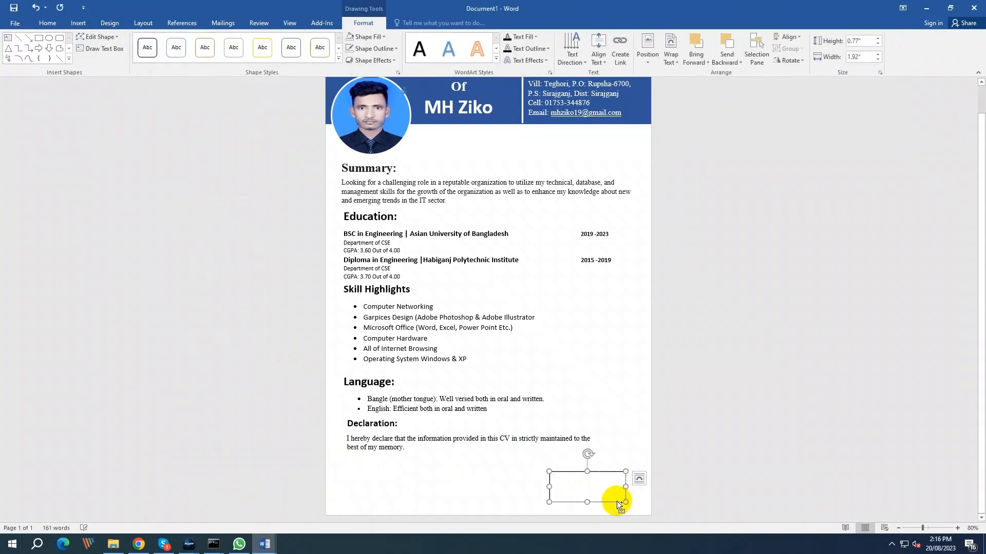
{"action": "left_click_drag", "start_coordinate": [619, 485], "coordinate": [612, 485]}
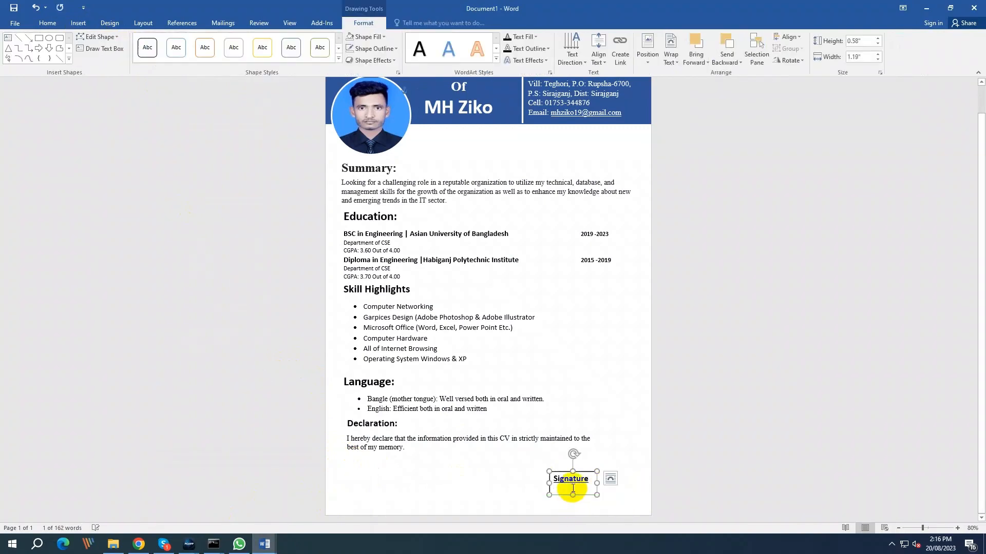
Set the Signature text box to No Fill and No Outline.
{"action": "left_click", "coordinate": [385, 38]}
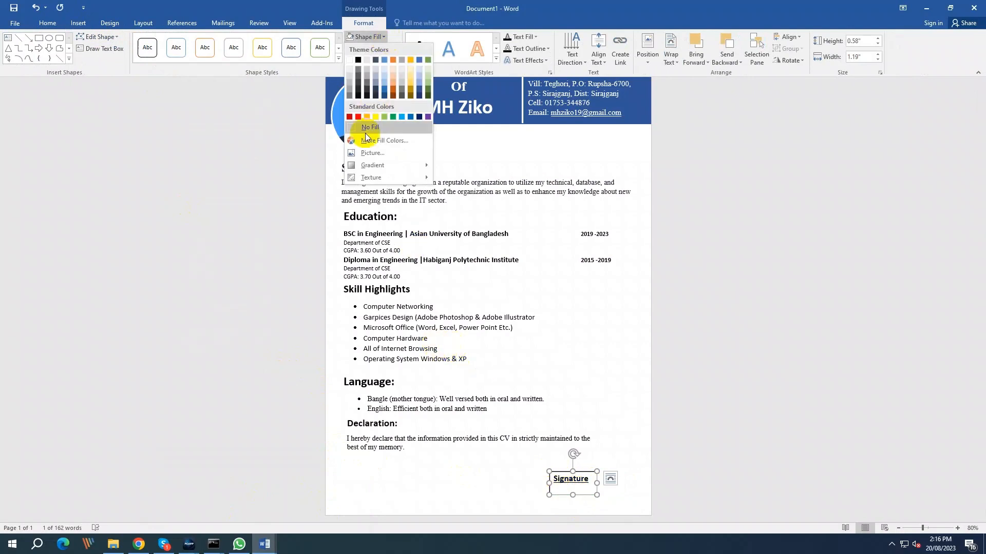
{"action": "left_click", "coordinate": [375, 106]}
{"action": "left_click", "coordinate": [385, 38]}
{"action": "left_click", "coordinate": [383, 139]}
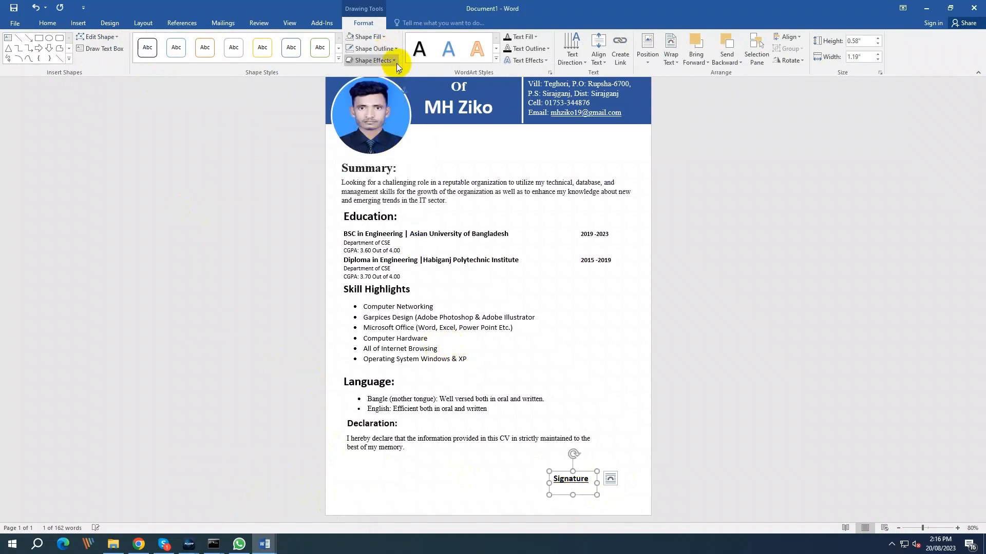
{"action": "left_click", "coordinate": [613, 427]}
Move the Signature box slightly down and lower the Declaration box to just above it, leaving a gap under Language.
{"action": "left_click", "coordinate": [594, 493]}
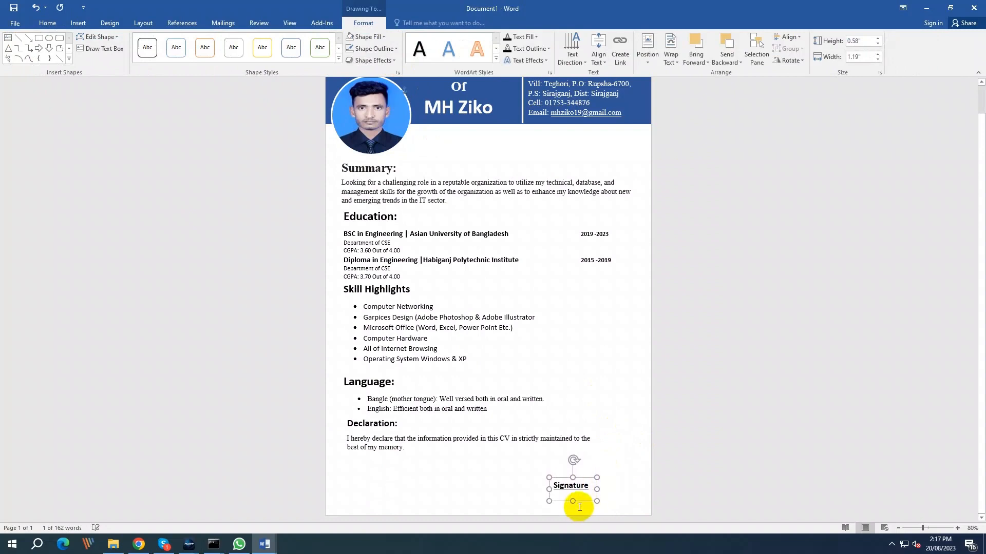
{"action": "left_click", "coordinate": [505, 415]}
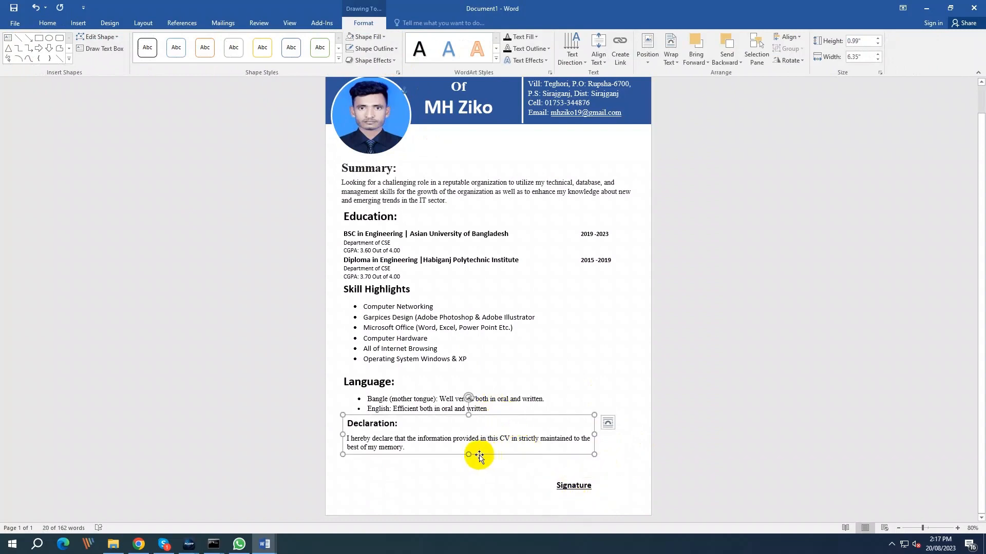
{"action": "left_click_drag", "start_coordinate": [479, 456], "coordinate": [478, 480]}
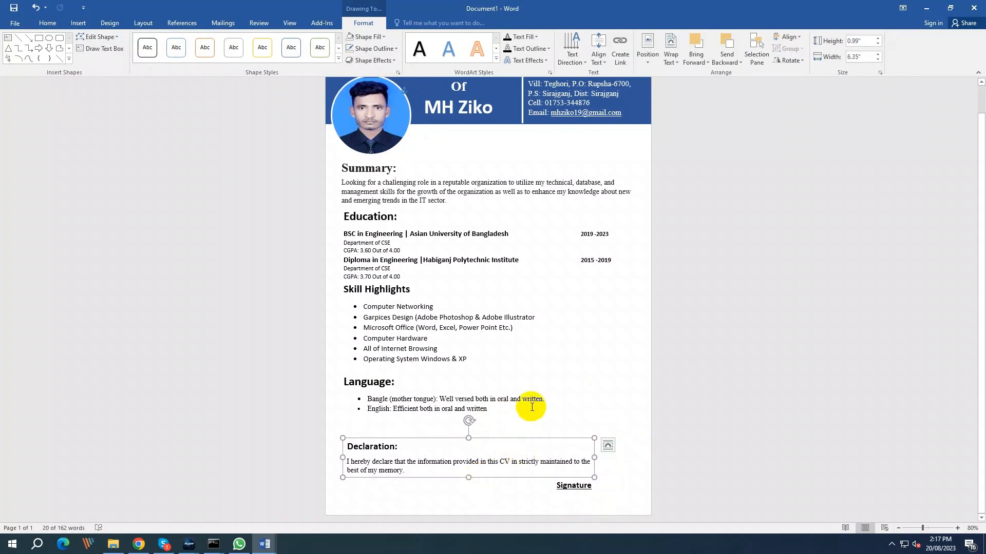
Shorten the Signature text box to about 0.44" high and move it down and slightly right near the page's lower corner.
{"action": "left_click", "coordinate": [571, 486]}
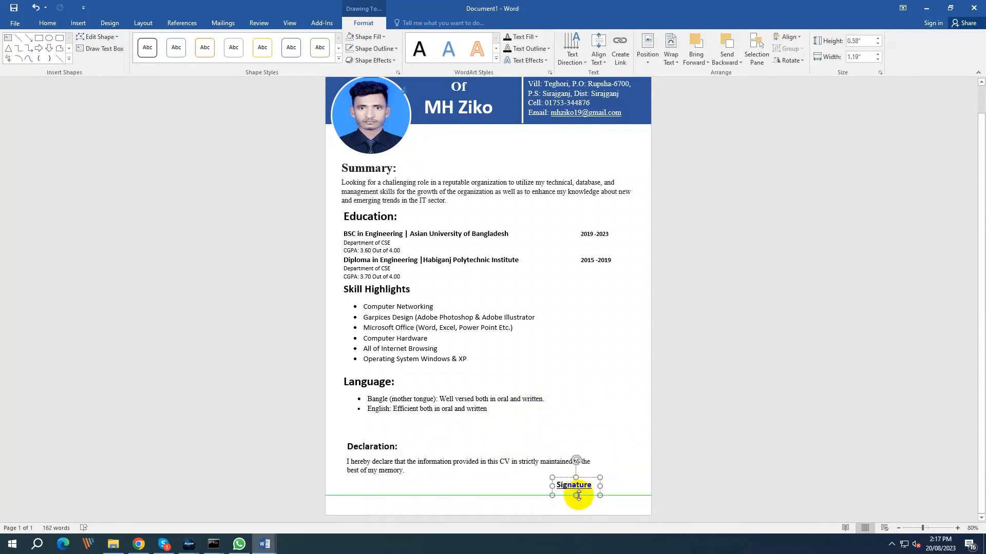
{"action": "left_click_drag", "start_coordinate": [582, 507], "coordinate": [617, 521]}
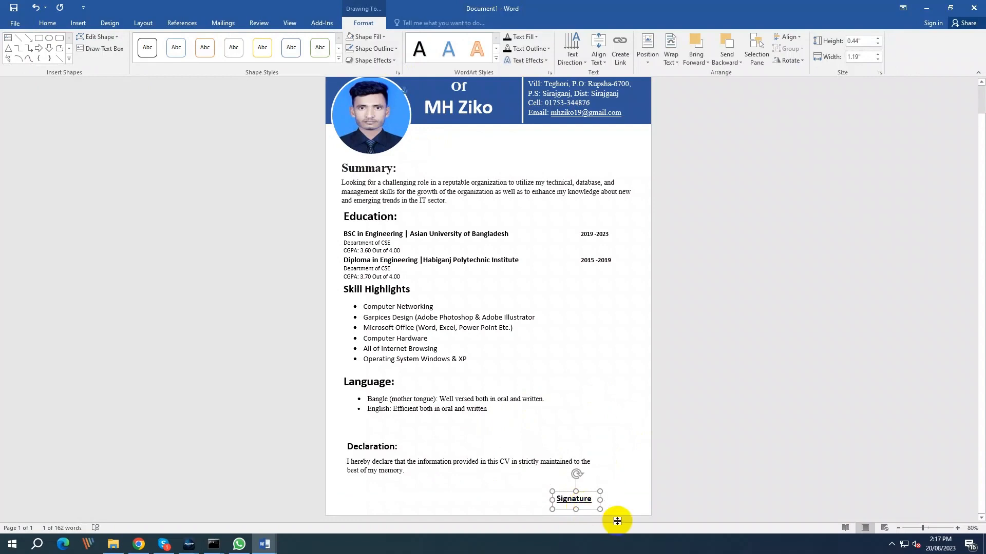
{"action": "left_click", "coordinate": [542, 491]}
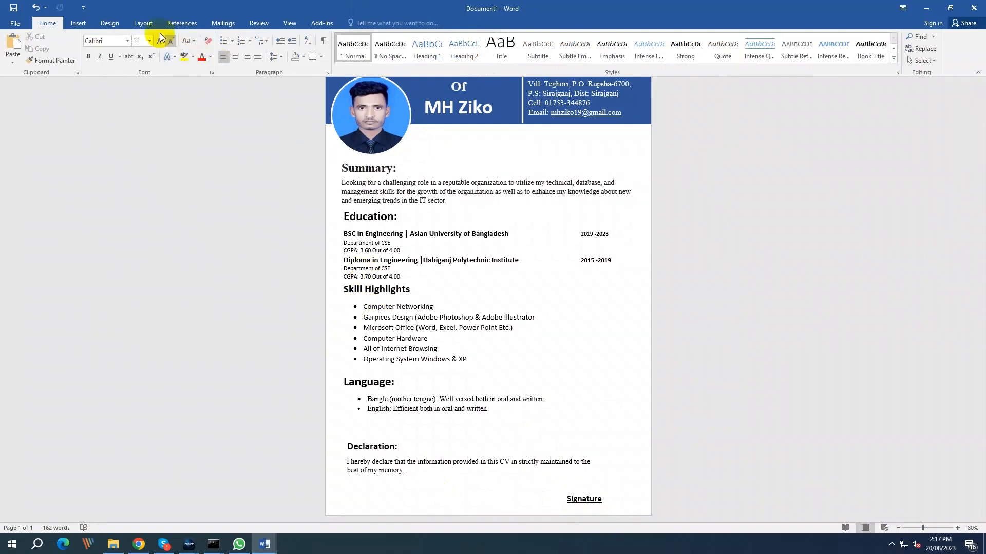
Draw a straight horizontal line about 7.27" wide directly under the Education heading.
{"action": "left_click", "coordinate": [78, 23]}
{"action": "left_click", "coordinate": [156, 49]}
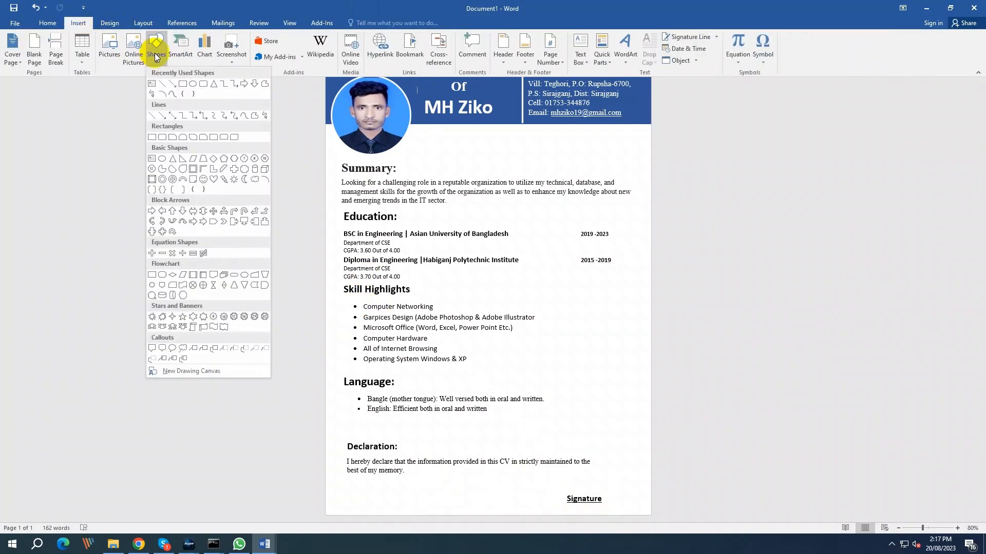
{"action": "left_click", "coordinate": [165, 84]}
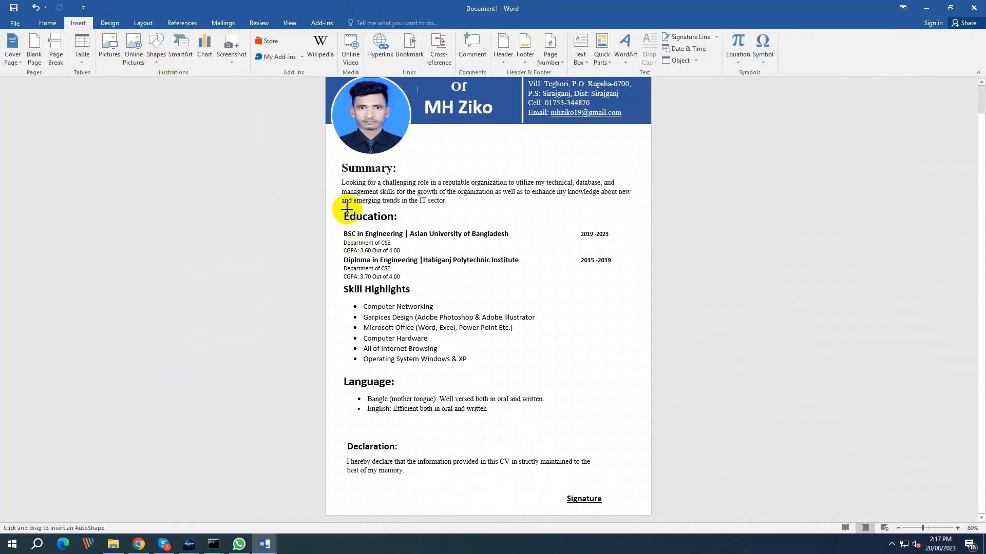
{"action": "left_click_drag", "start_coordinate": [345, 224], "coordinate": [632, 223]}
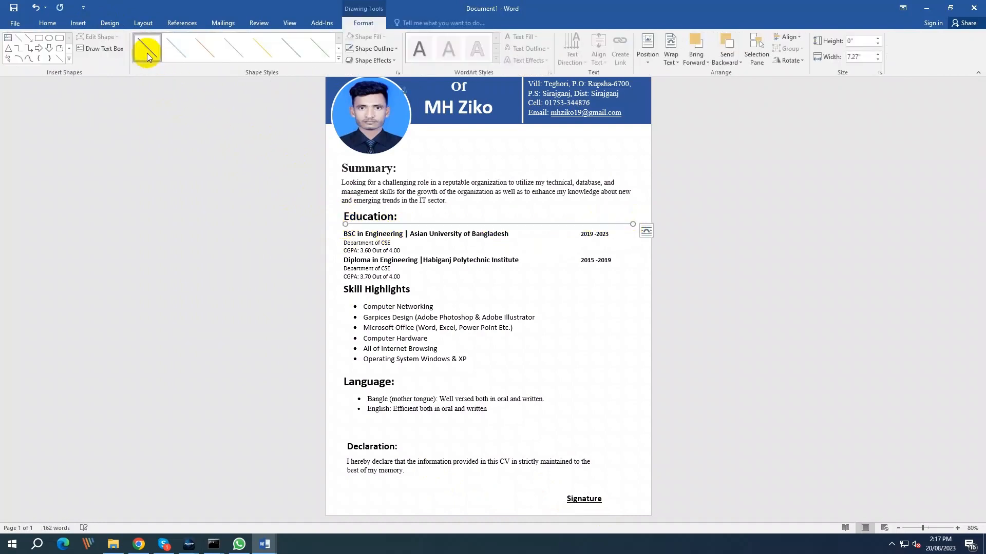
Set the Education line's outline to black with a 1 pt weight.
{"action": "left_click", "coordinate": [396, 48]}
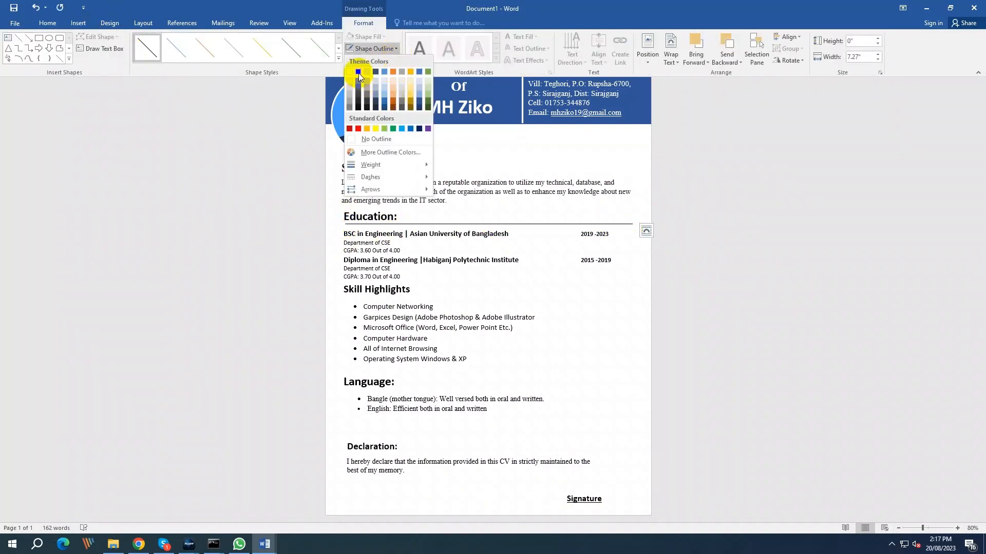
{"action": "left_click", "coordinate": [358, 73]}
{"action": "left_click", "coordinate": [394, 51]}
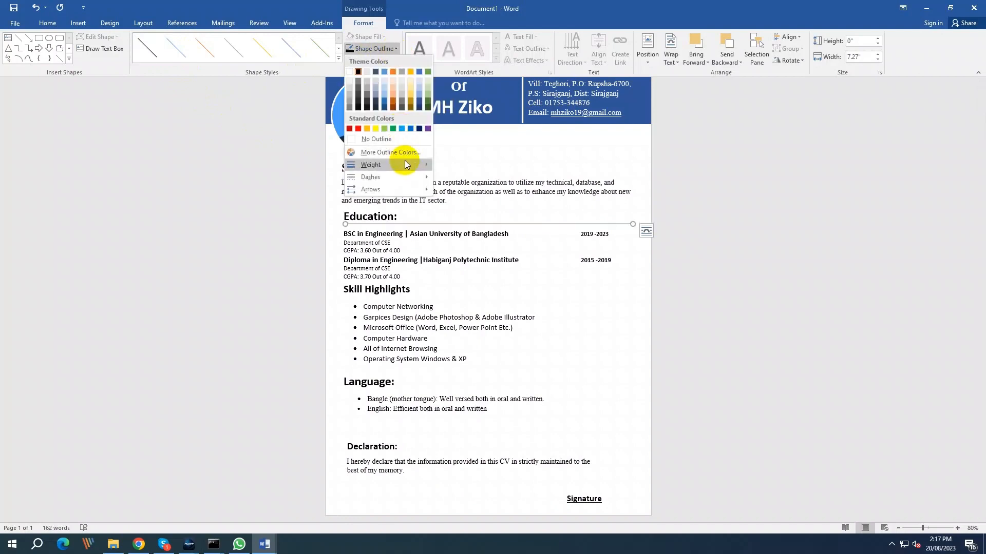
{"action": "mouse_move", "coordinate": [408, 164]}
{"action": "left_click", "coordinate": [461, 197]}
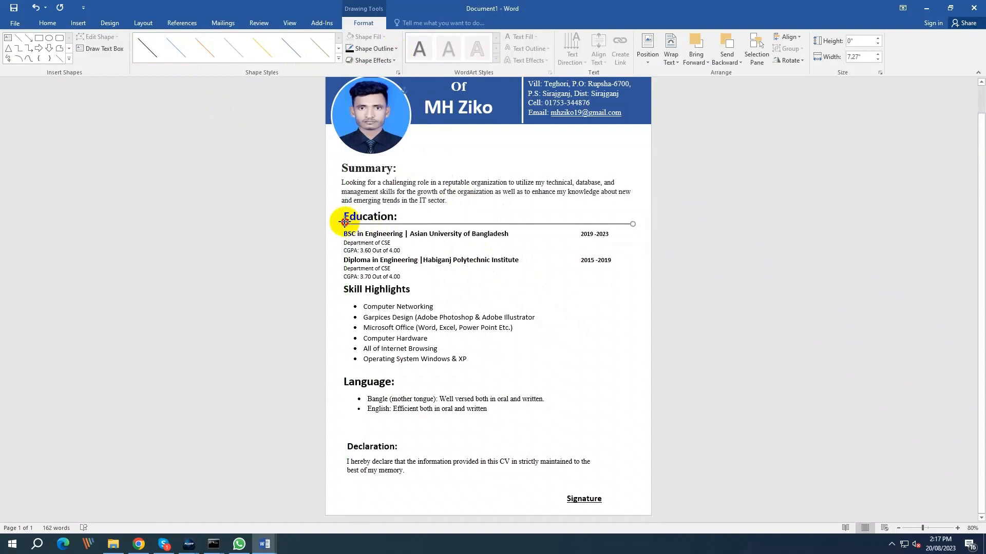
Extend the Education line to about 7.29" wide, try to reposition a copy of it further down, and undo the copy's distortion.
{"action": "left_click_drag", "start_coordinate": [344, 223], "coordinate": [343, 223]}
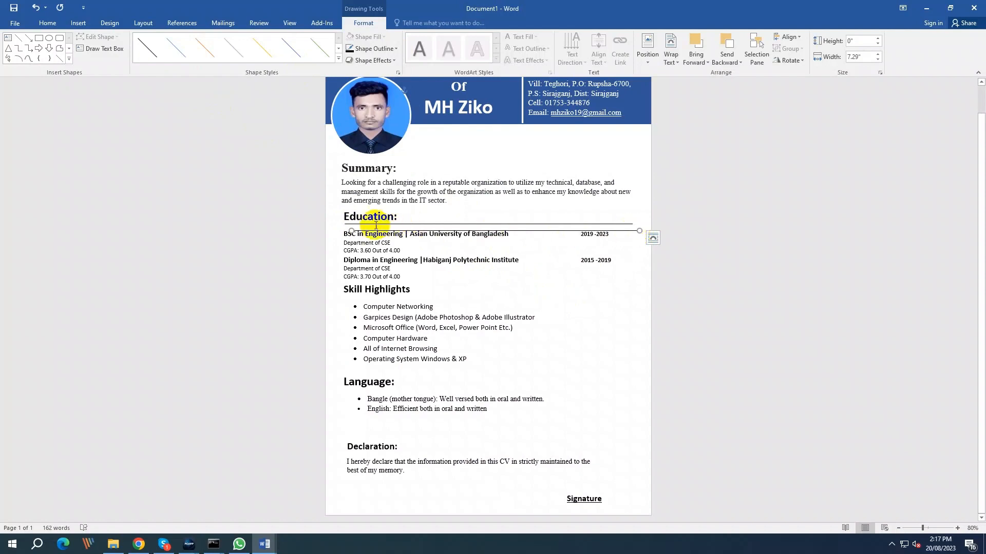
{"action": "left_click_drag", "start_coordinate": [354, 229], "coordinate": [350, 276]}
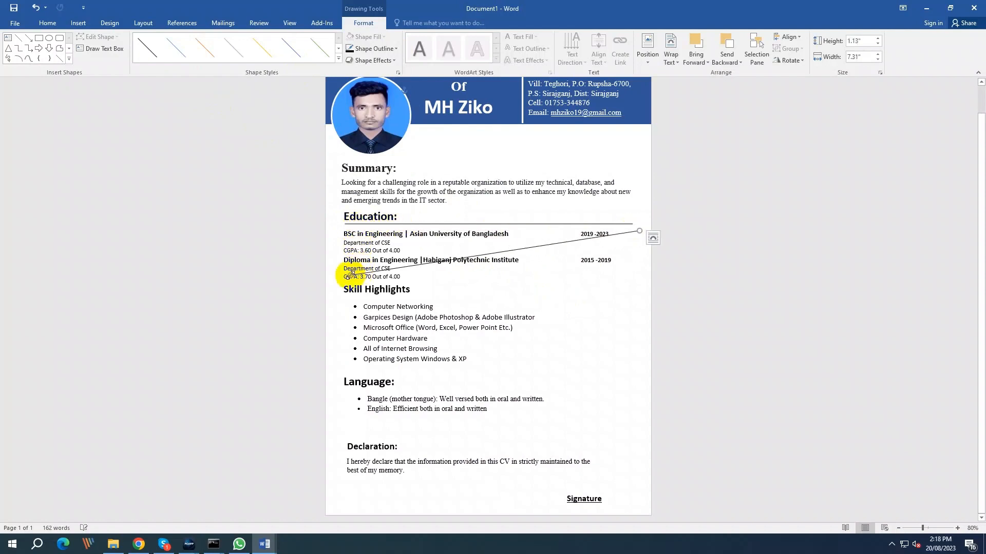
{"action": "key", "text": "ctrl+z"}
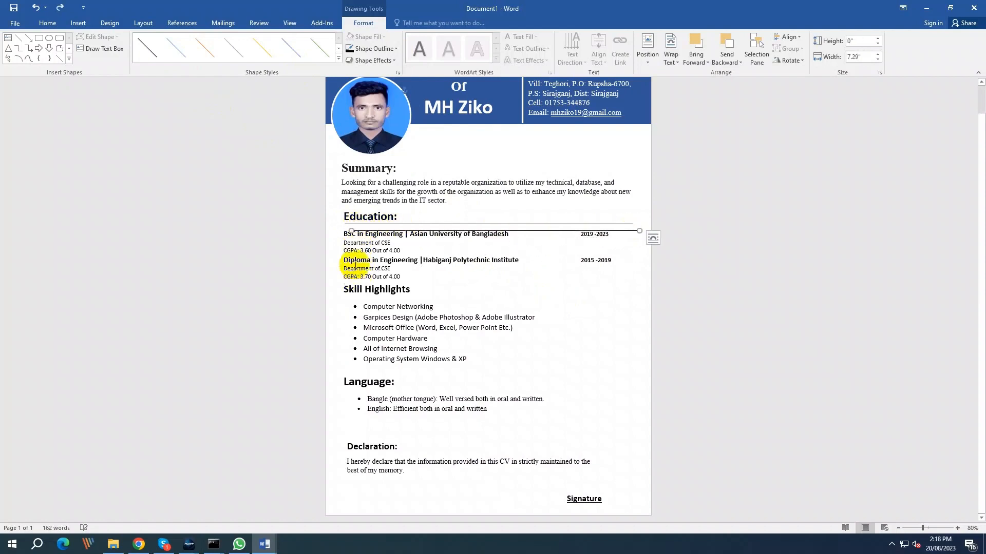
Delete both the copied line and the original line under the Education heading.
{"action": "left_click", "coordinate": [351, 230]}
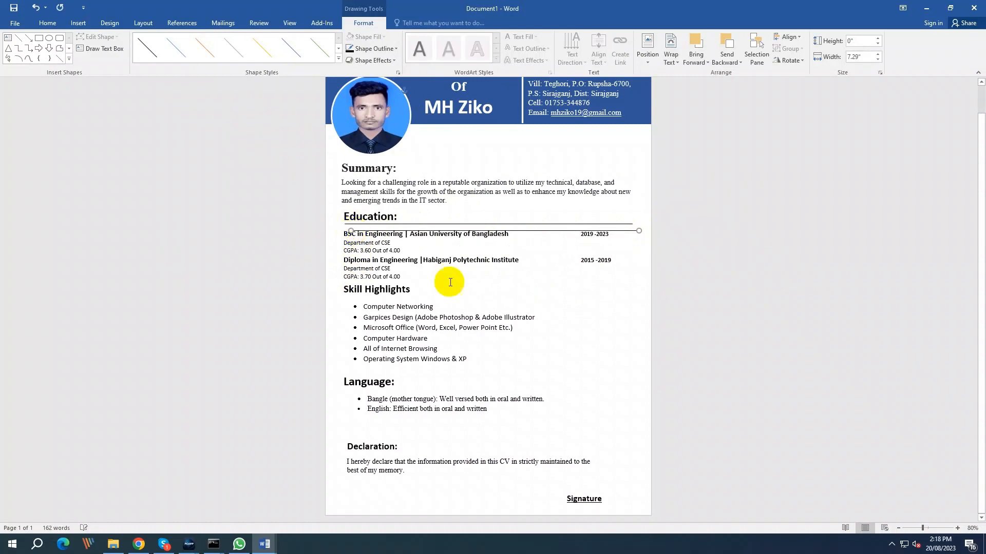
{"action": "left_click", "coordinate": [619, 349]}
{"action": "left_click", "coordinate": [549, 214]}
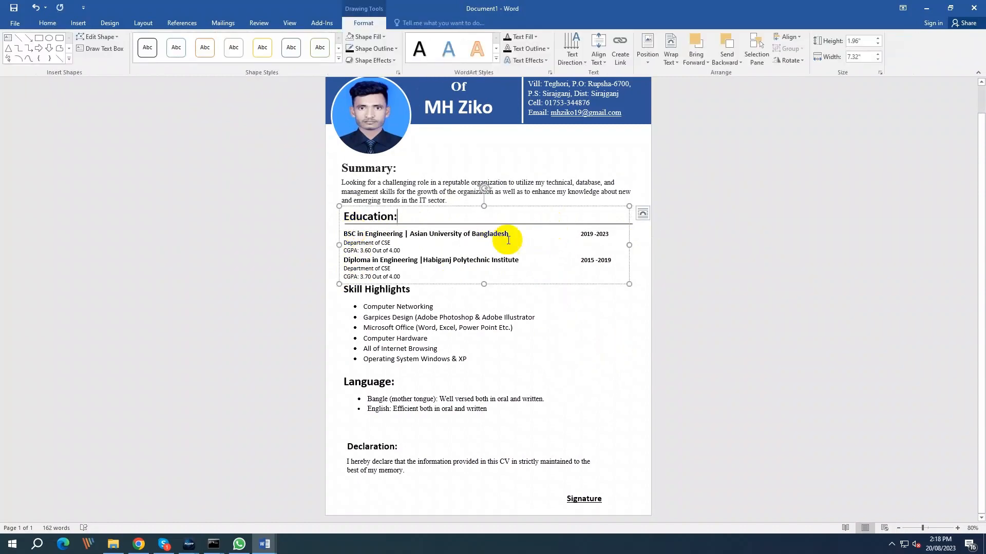
{"action": "left_click", "coordinate": [384, 226]}
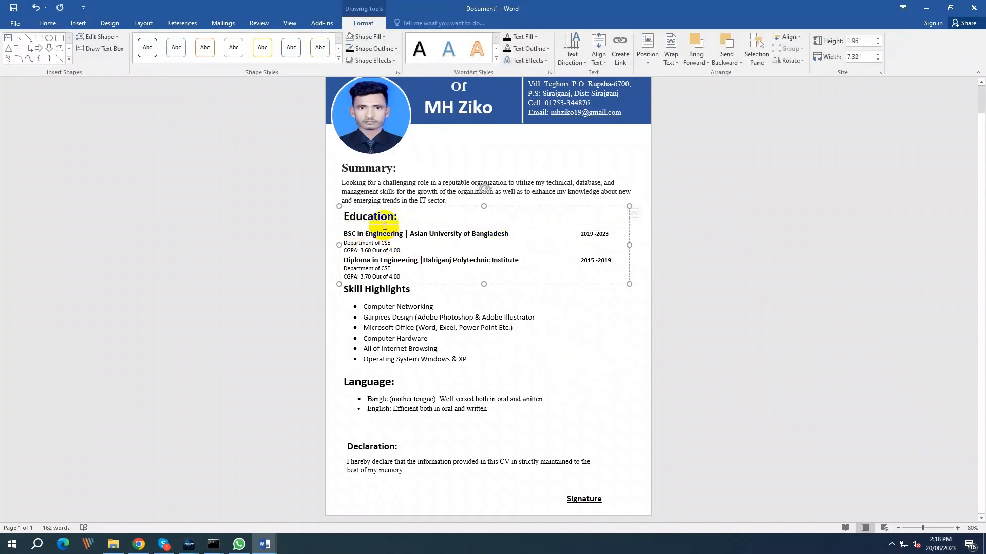
{"action": "key", "text": "Delete"}
Narrow the Education text box slightly from its right edge, keeping each entry's date range on one line.
{"action": "left_click", "coordinate": [591, 256]}
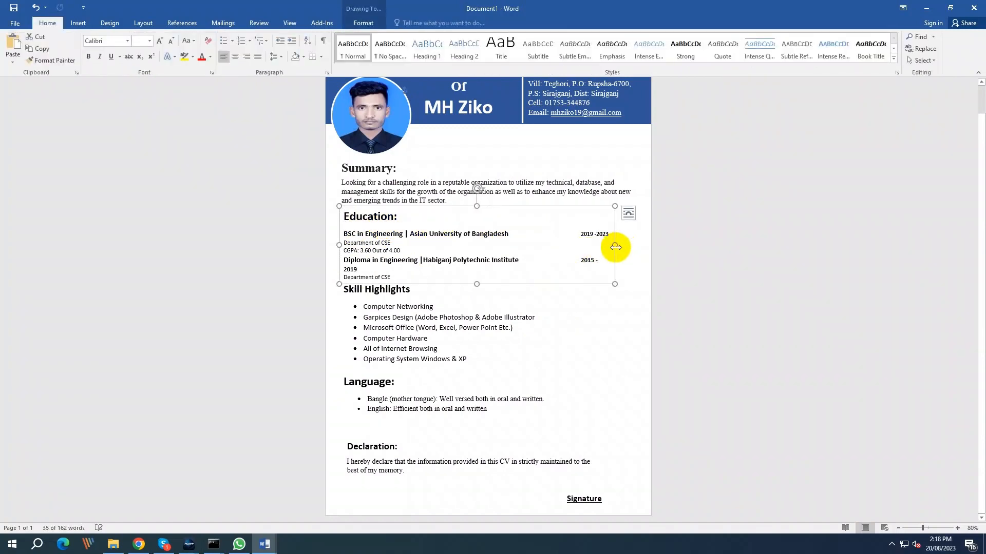
{"action": "left_click_drag", "start_coordinate": [616, 247], "coordinate": [623, 247]}
{"action": "left_click", "coordinate": [620, 338]}
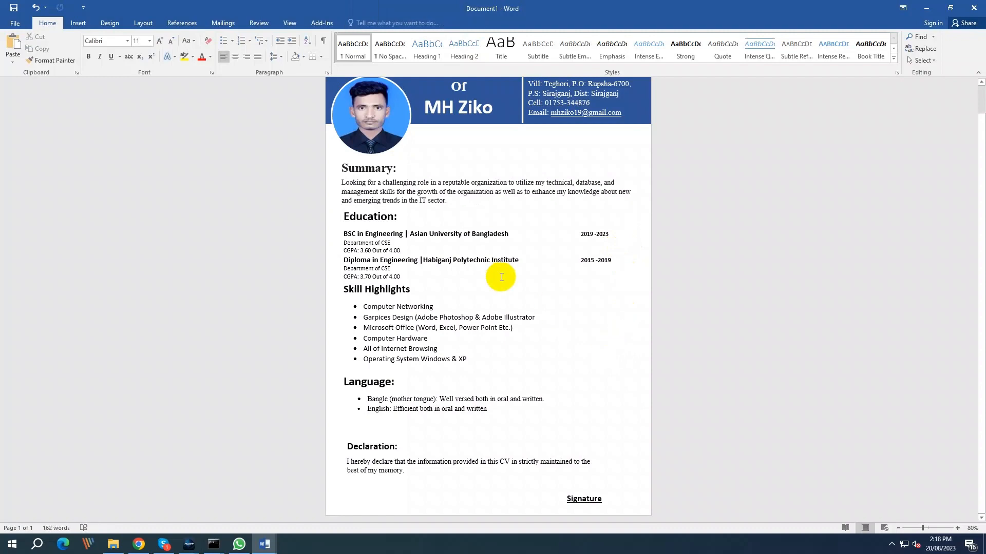
{"action": "left_click", "coordinate": [143, 24]}
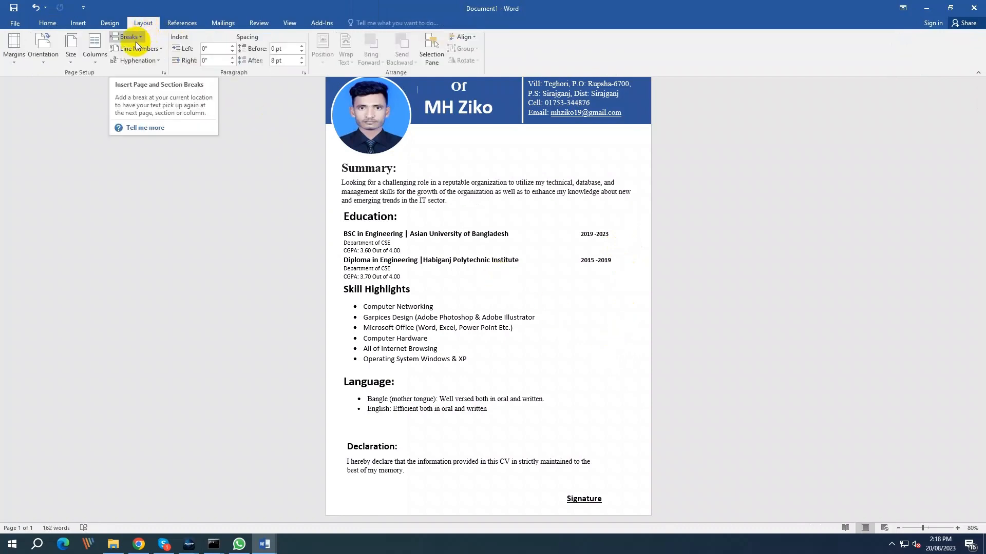
{"action": "left_click", "coordinate": [78, 24]}
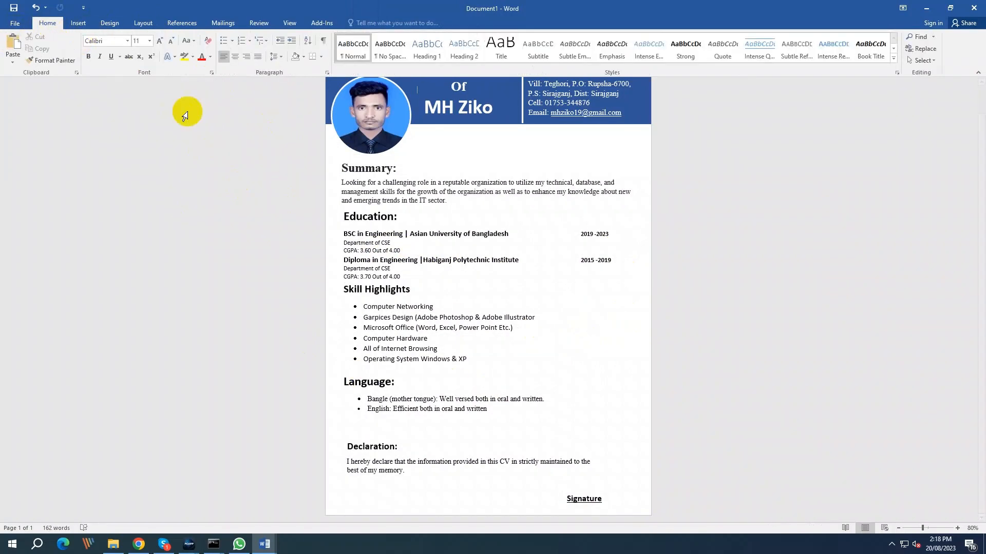
{"action": "left_click", "coordinate": [47, 23]}
Draw a new straight horizontal line about 7.4" wide between the Education heading and the first degree entry.
{"action": "left_click", "coordinate": [78, 23]}
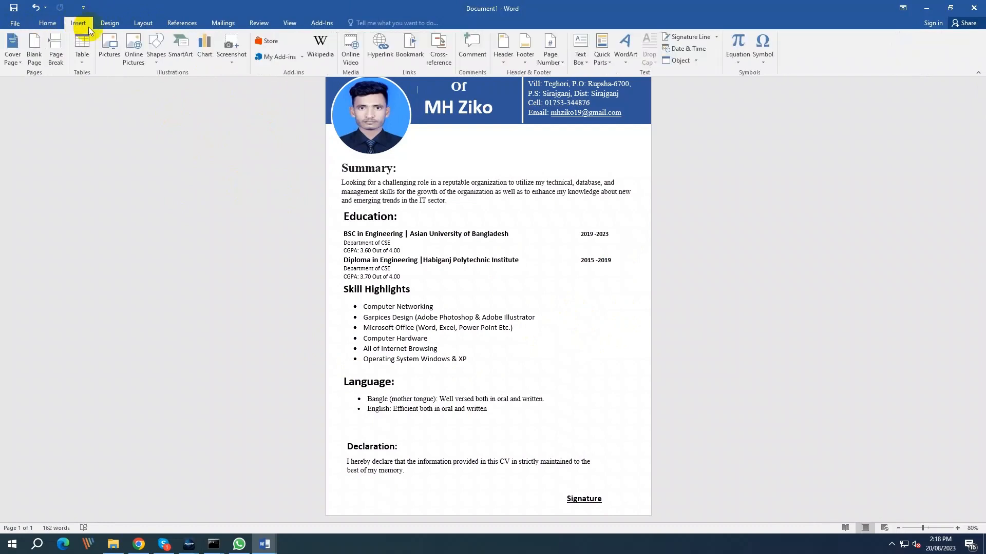
{"action": "left_click", "coordinate": [157, 49]}
{"action": "left_click", "coordinate": [153, 115]}
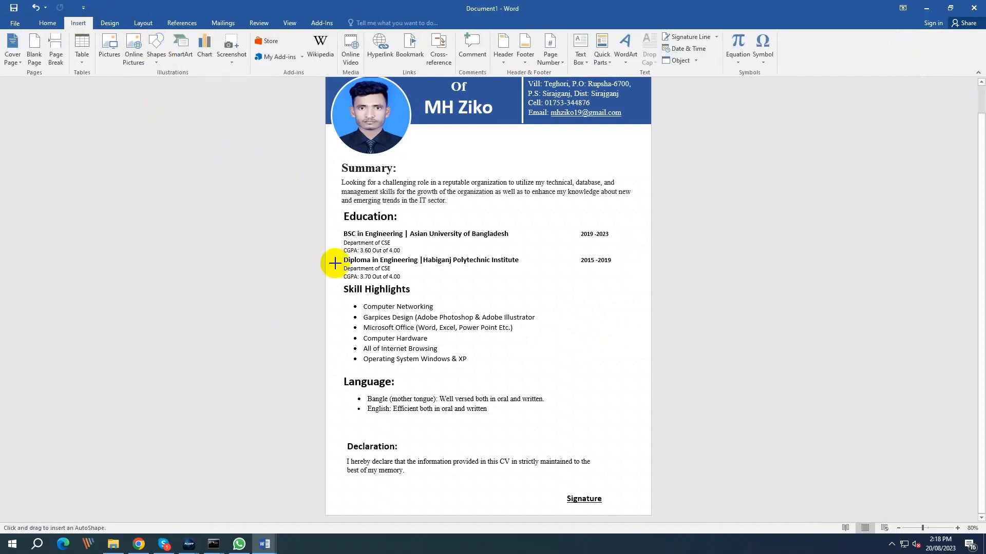
{"action": "left_click_drag", "start_coordinate": [357, 227], "coordinate": [637, 222]}
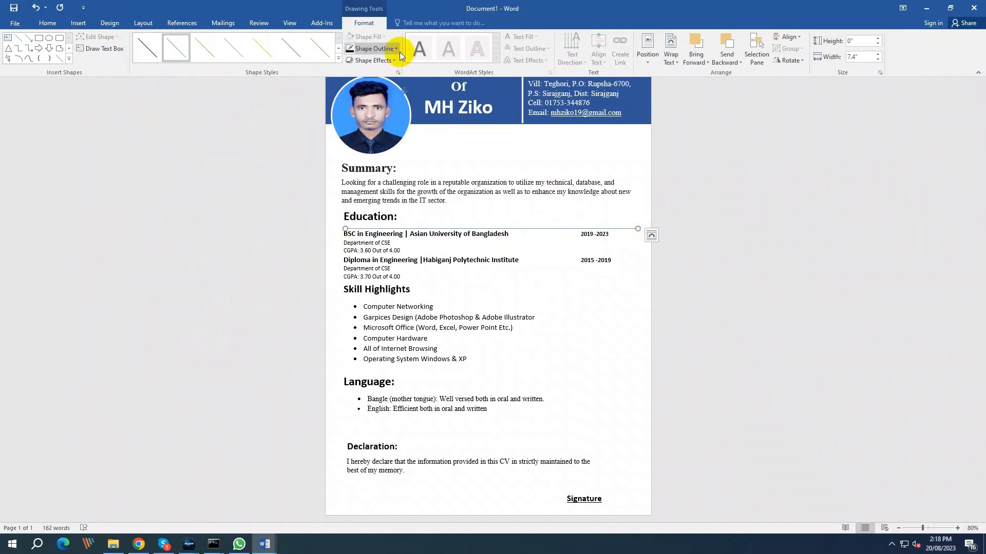
Give the Education line a 3 pt black outline and nudge it up closer to the heading.
{"action": "left_click", "coordinate": [374, 49]}
{"action": "mouse_move", "coordinate": [395, 164]}
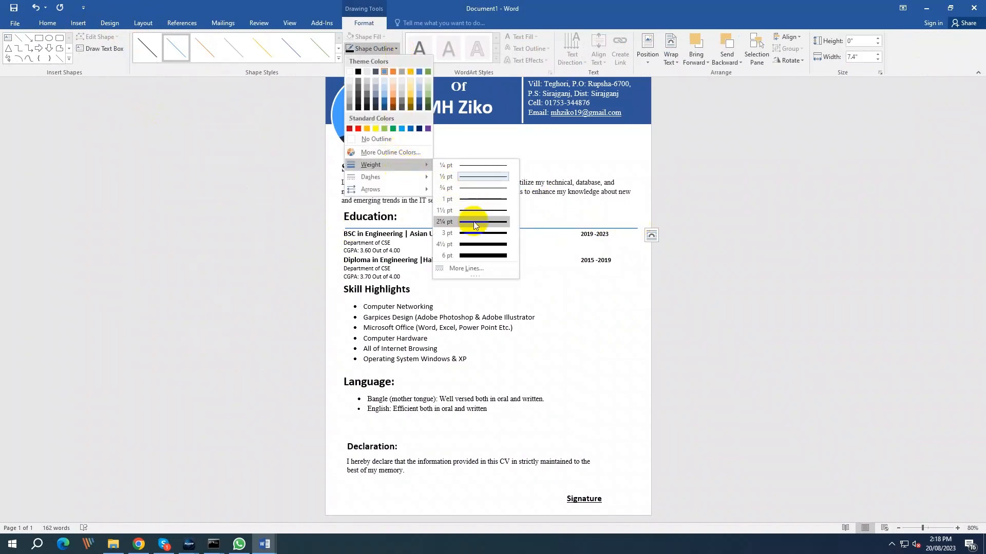
{"action": "left_click", "coordinate": [473, 235]}
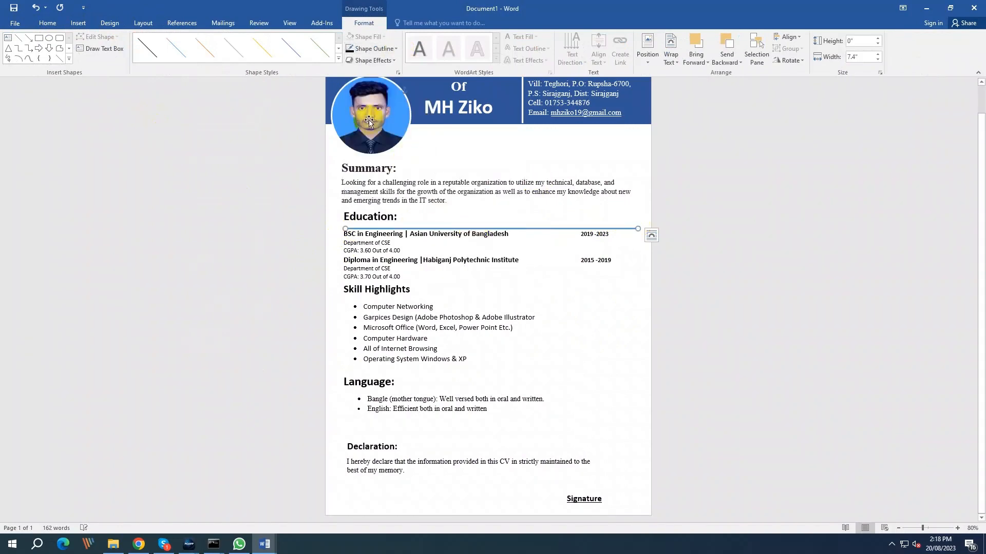
{"action": "left_click", "coordinate": [373, 48]}
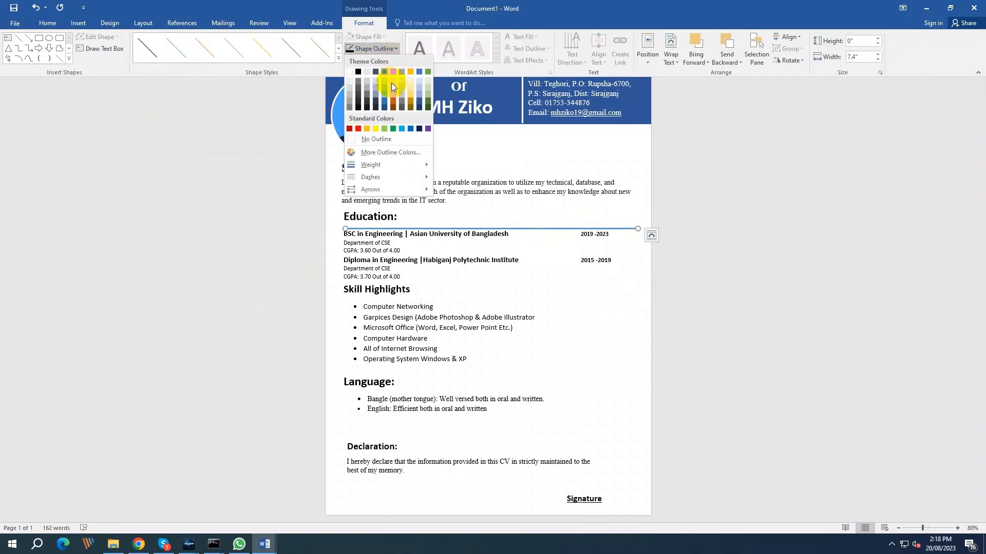
{"action": "left_click", "coordinate": [358, 72]}
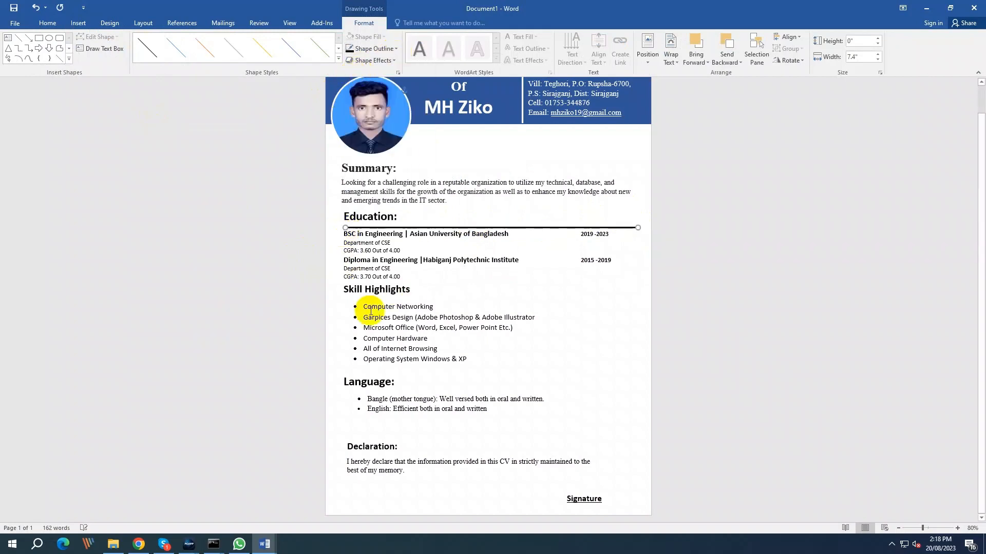
{"action": "key", "text": "Up"}
{"action": "key", "text": "Up"}
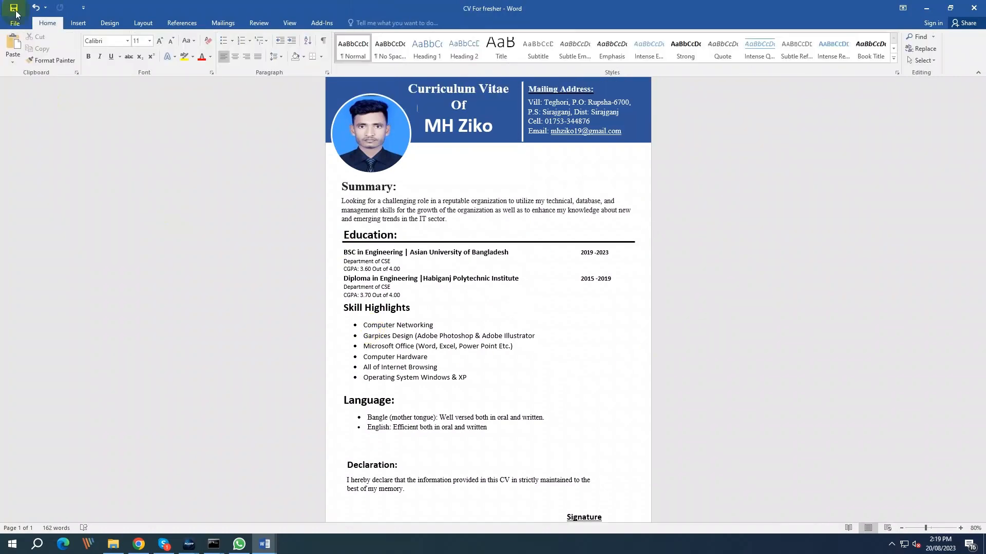
Save a copy of the document to the Desktop as a Word Document named CV For fresher.
{"action": "left_click", "coordinate": [15, 23]}
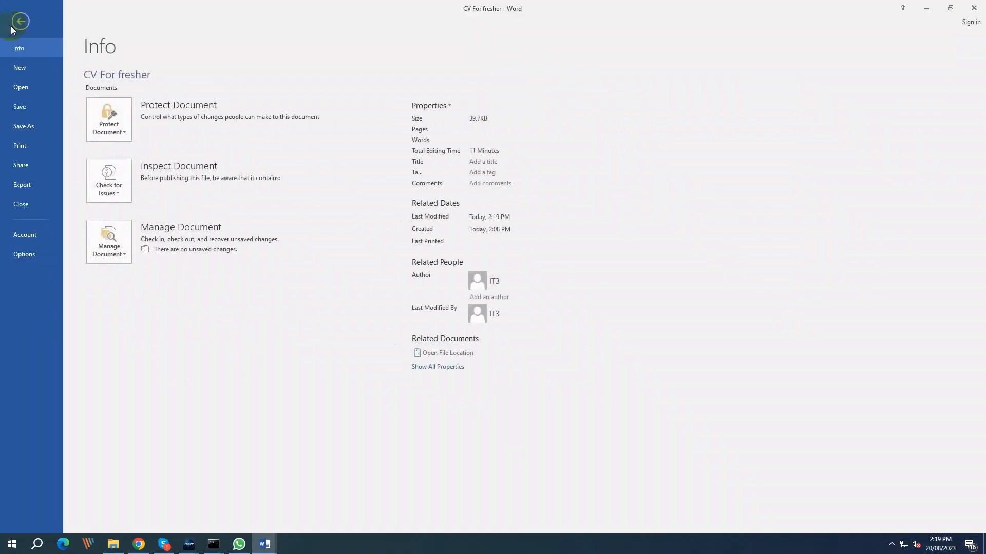
{"action": "left_click", "coordinate": [27, 127]}
{"action": "left_click", "coordinate": [194, 104]}
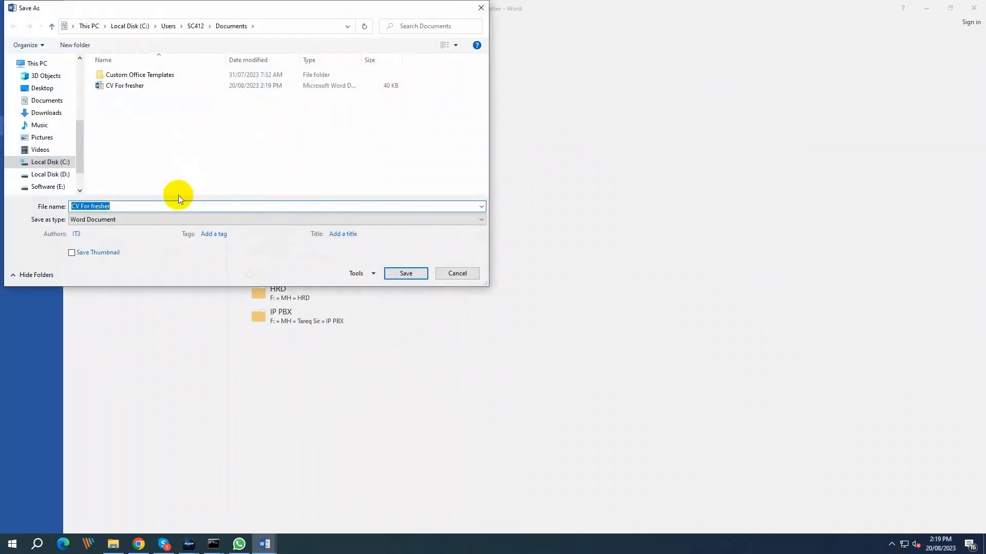
{"action": "left_click", "coordinate": [43, 89]}
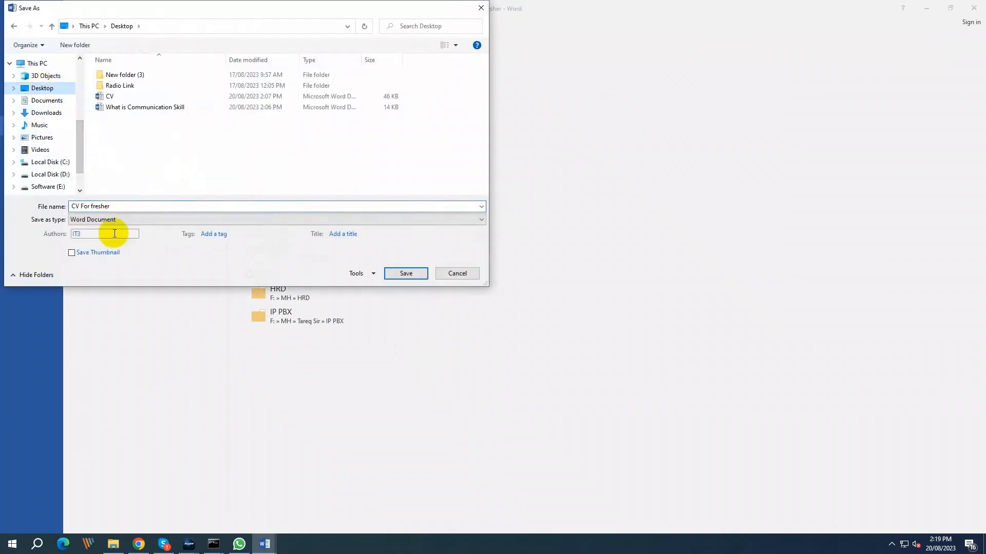
{"action": "key", "text": "Return"}
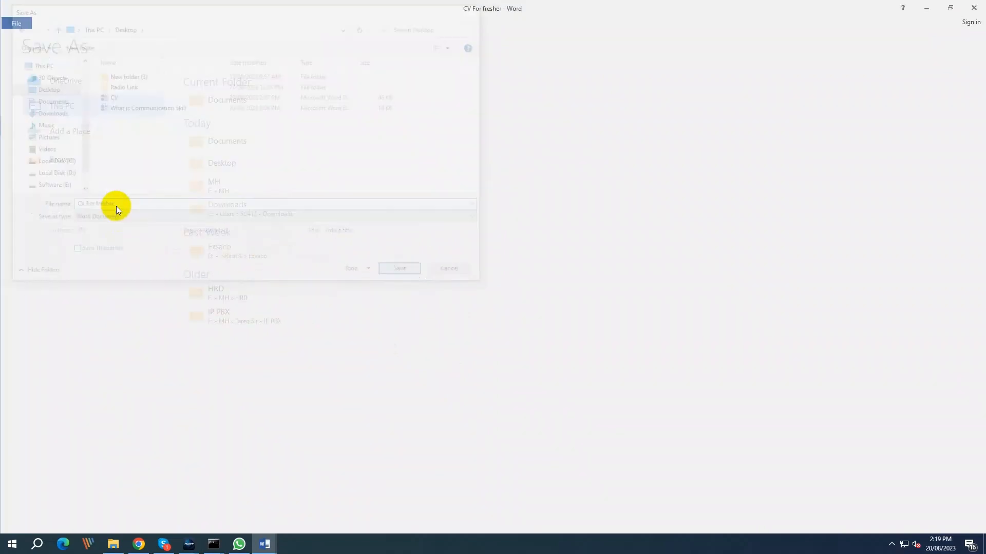